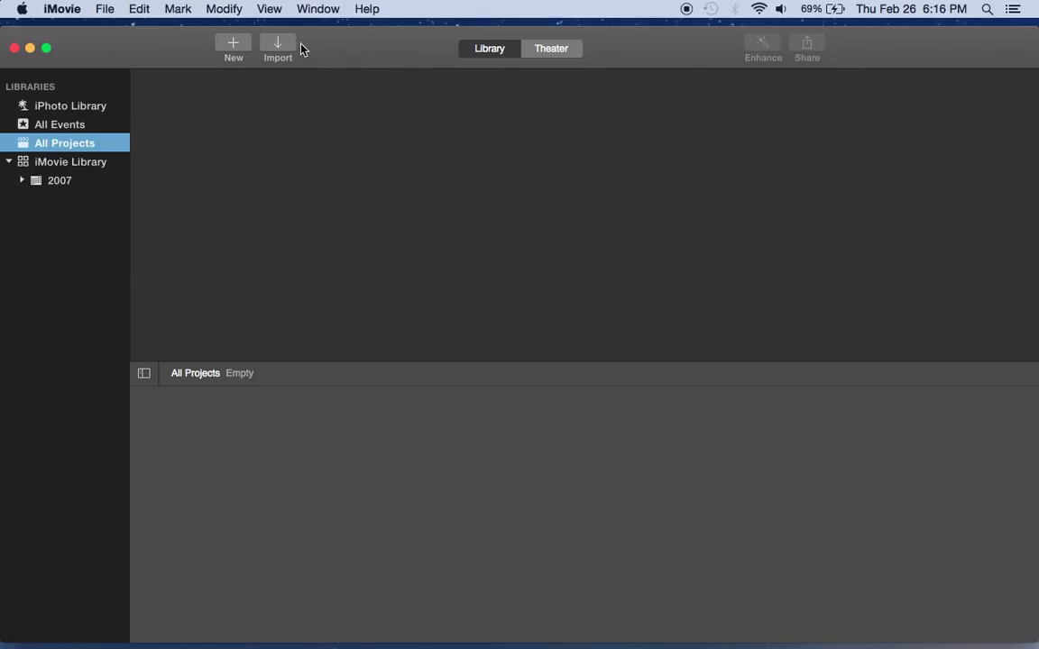
Import all the New York photos from the Desktop folder, 911 Memorial through Time Square, into the 2-26-15 event.
left_click(277, 47)
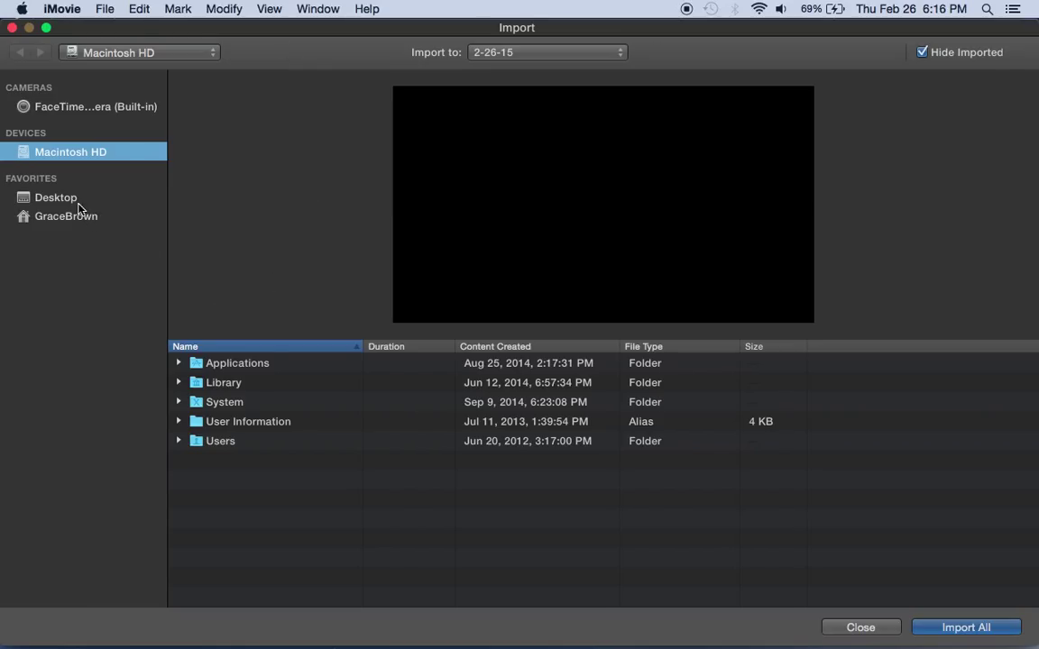
left_click(77, 200)
left_click(290, 364)
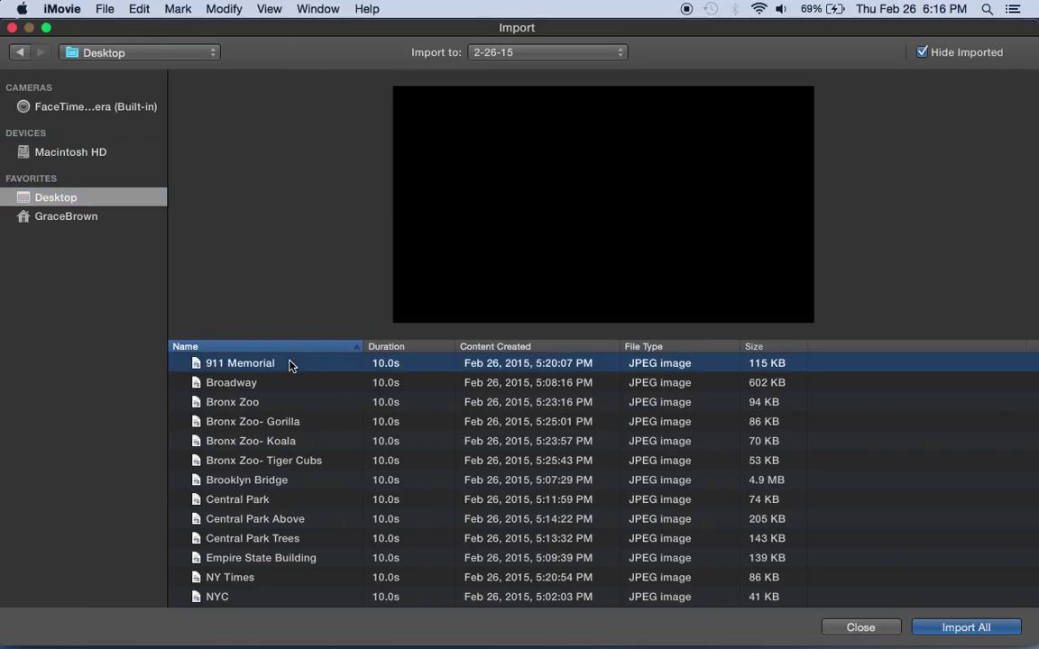
key("shift+Down")
key("shift+Down")
key("shift+Down")
key("shift+Down")
key("shift+Down")
key("shift+Down")
key("shift+Down")
key("shift+Down")
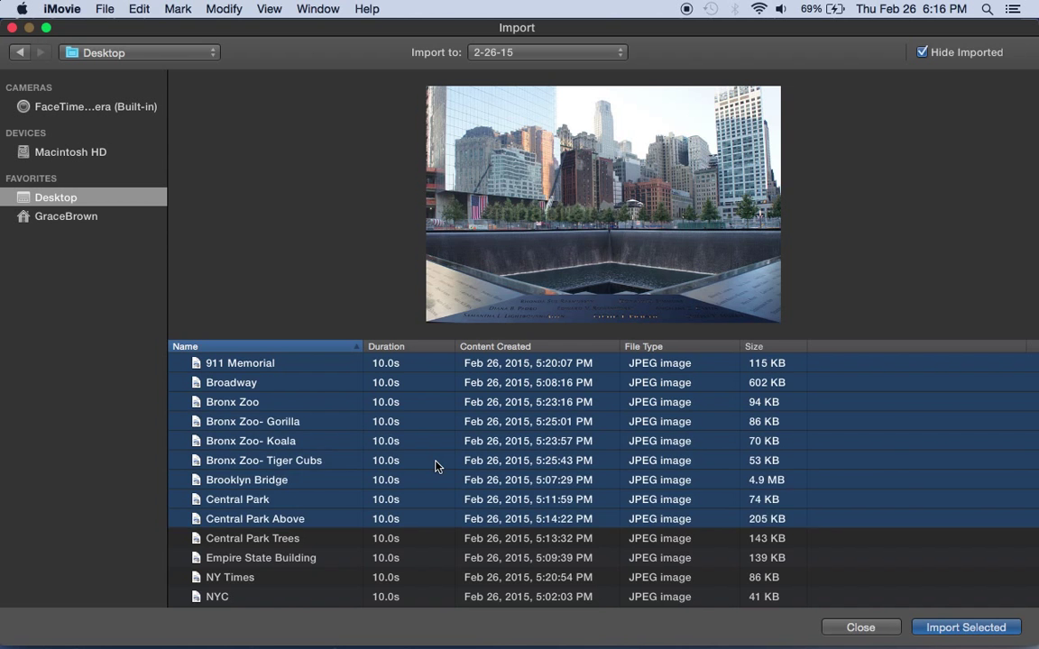
key("shift+Down")
key("shift+Down")
key("shift+Down")
key("shift+Down")
key("shift+Down")
key("shift+Down")
key("shift+Down")
key("shift+Down")
key("shift+Down")
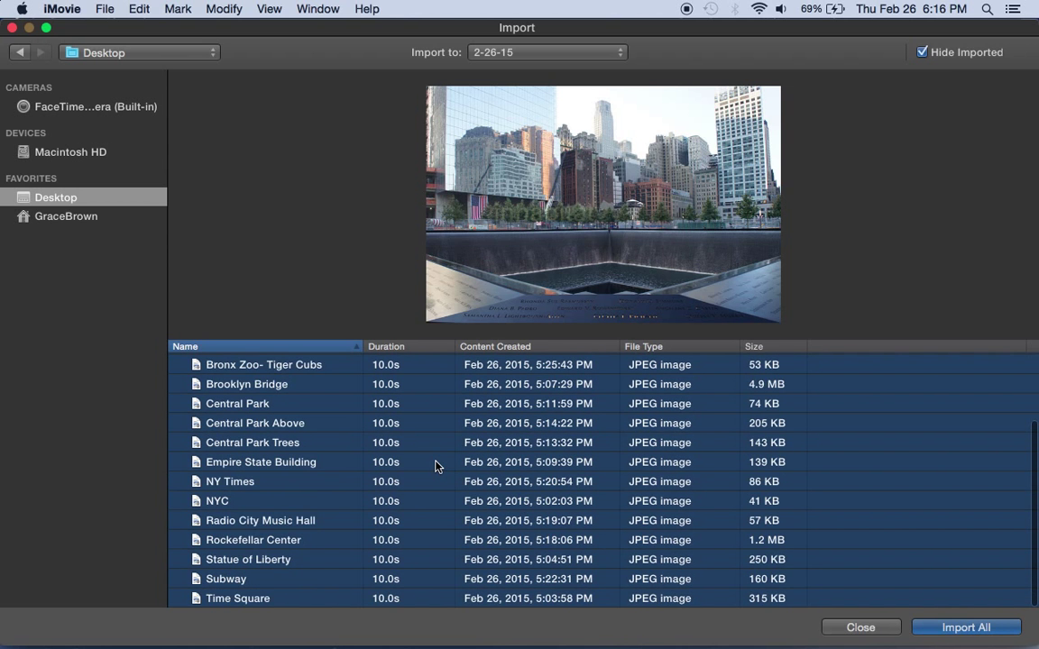
left_click(949, 632)
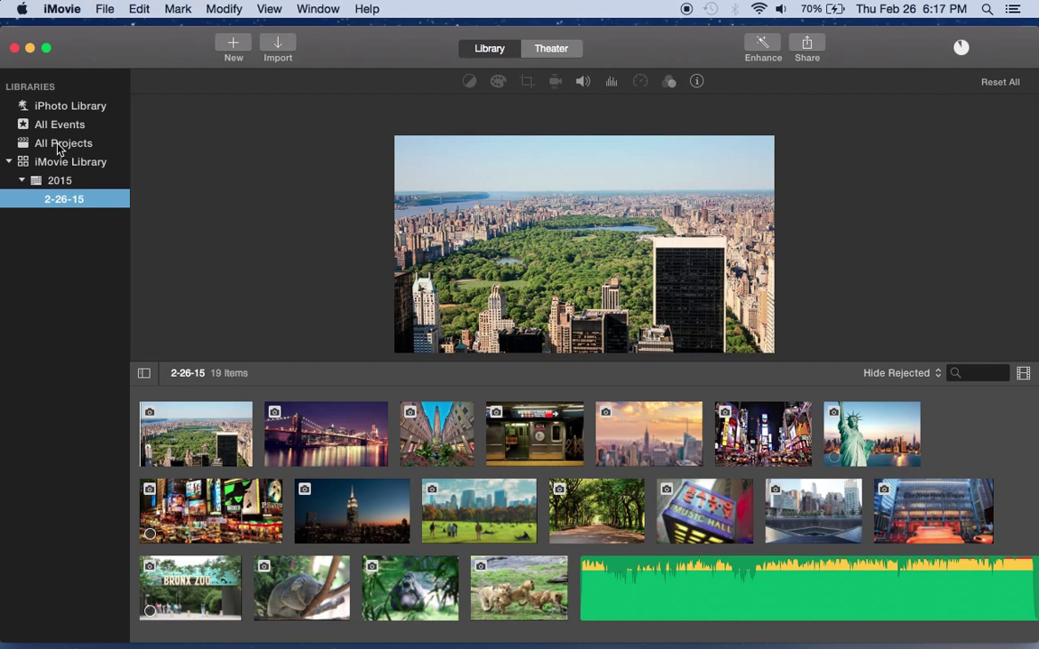
Create a new movie with the Bulletin Board theme in the 2-26-15 event and name it "NYC Trip".
left_click(237, 43)
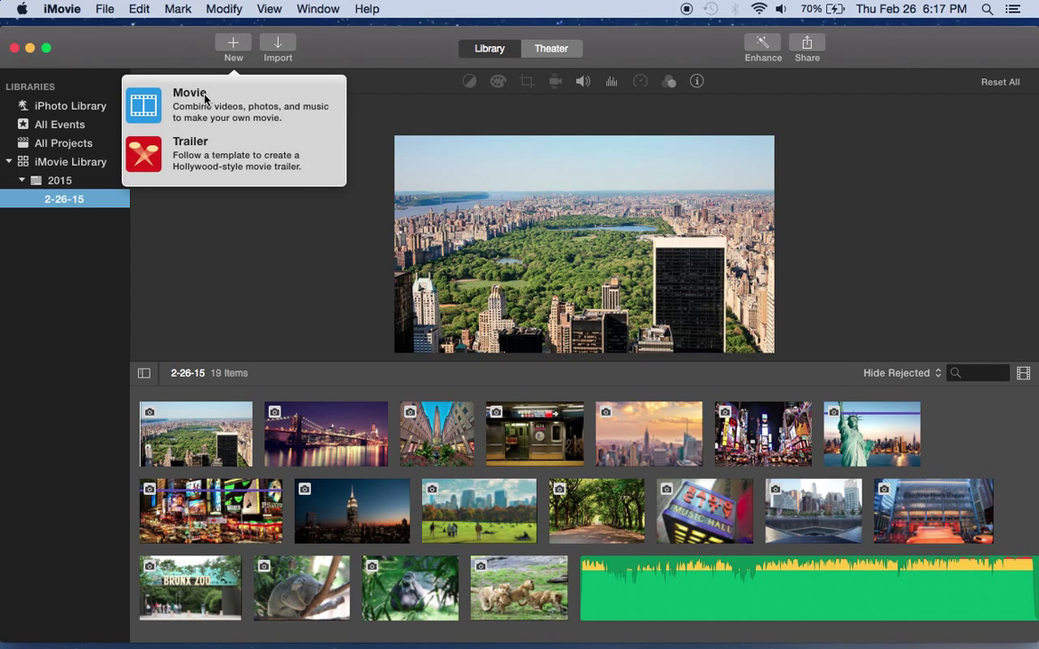
left_click(155, 107)
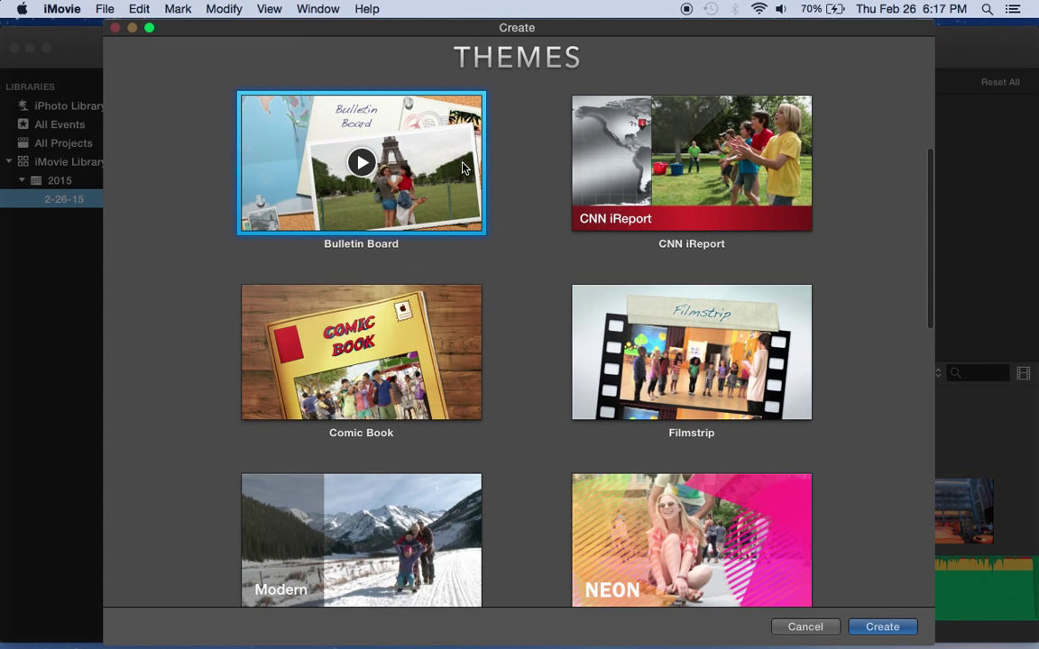
scroll(538, 207, "down", 5)
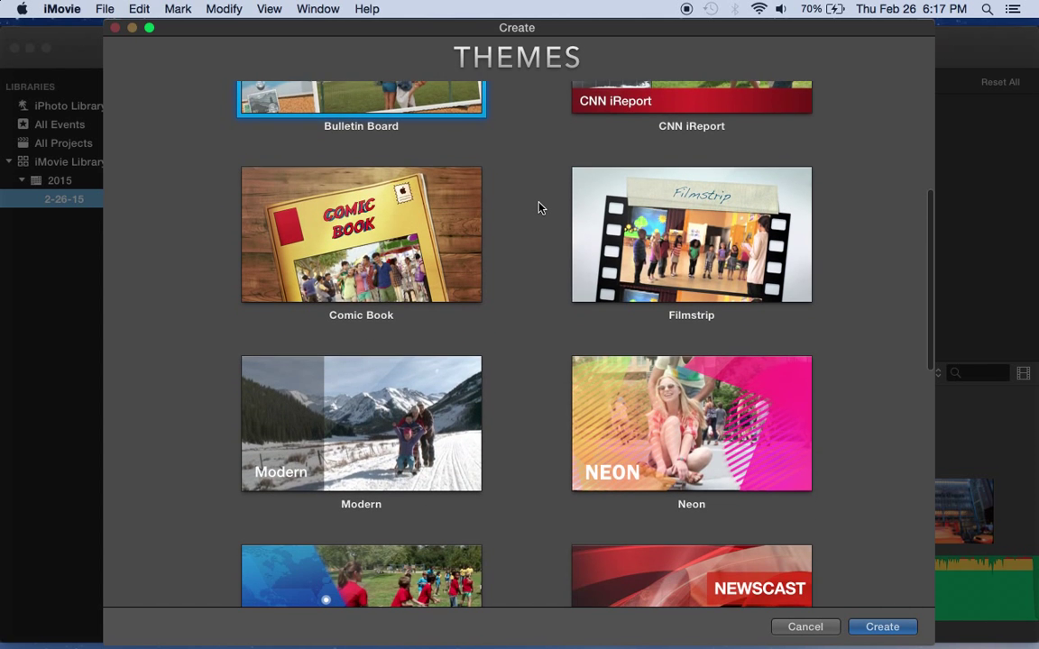
scroll(538, 208, "down", 3)
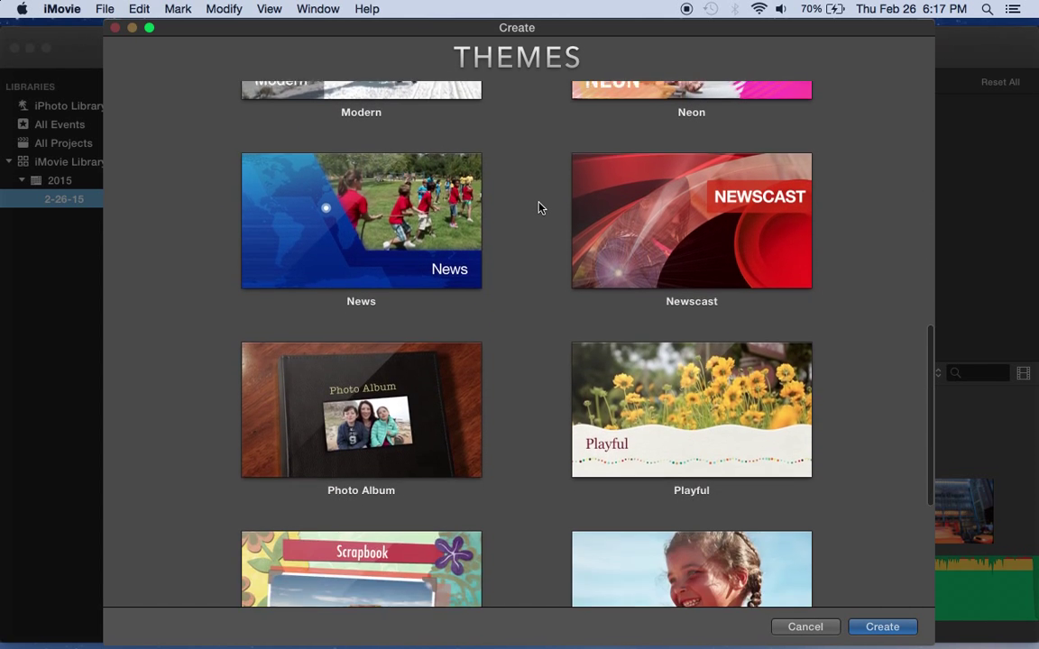
scroll(539, 208, "up", 4)
scroll(538, 208, "up", 5)
mouse_move(341, 269)
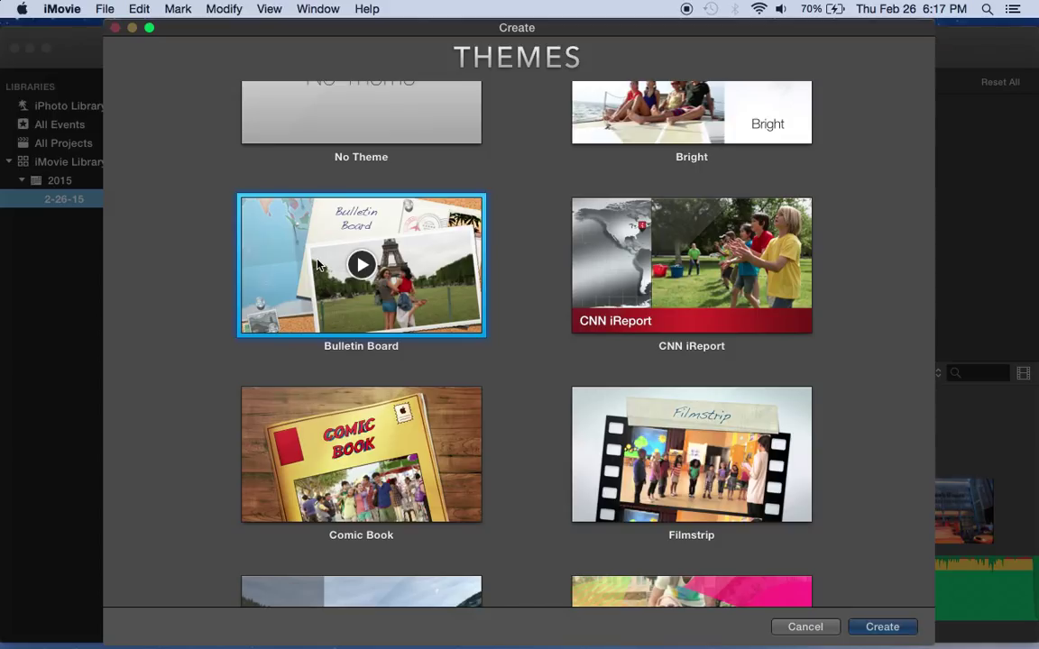
double_click(318, 265)
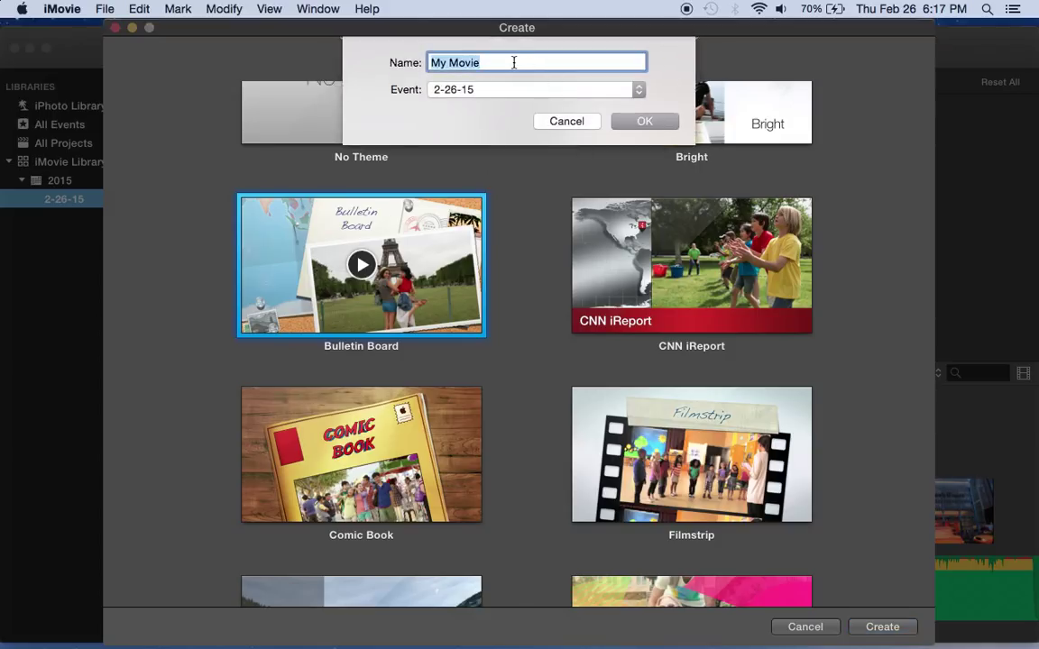
type("NYC Trip")
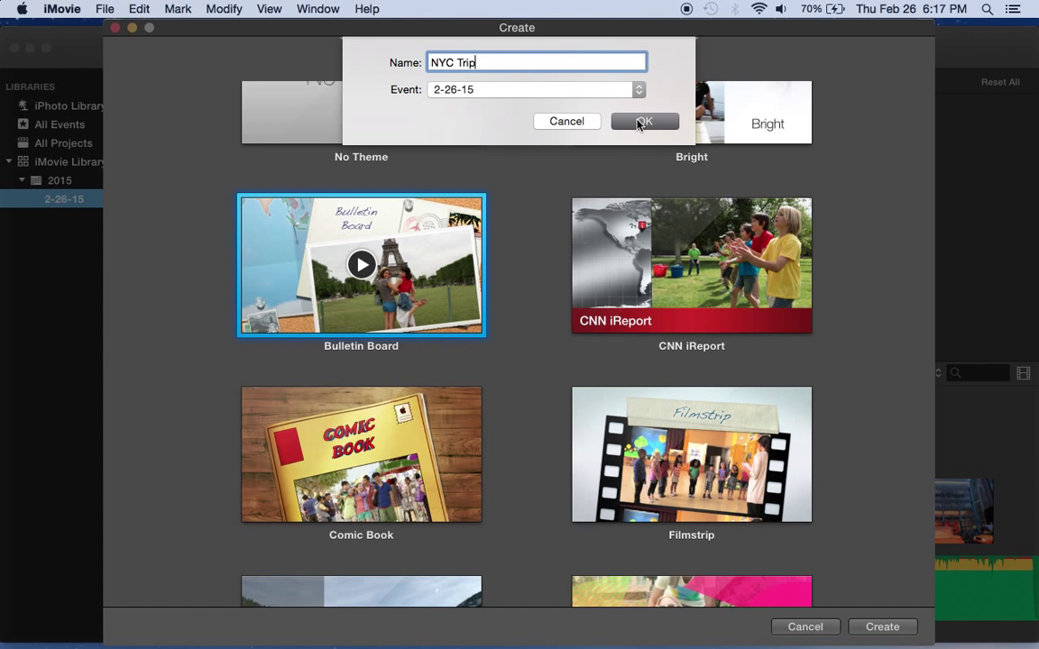
left_click(640, 121)
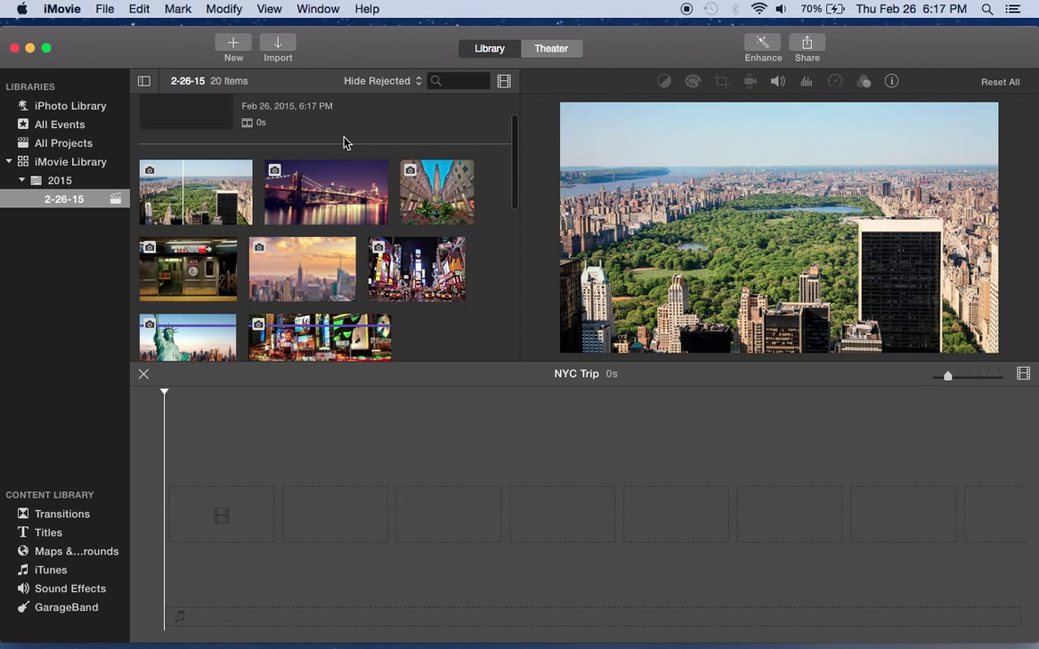
Add the sunset Manhattan skyline photo from the event as the first clip in the timeline.
scroll(343, 221, "down", 3)
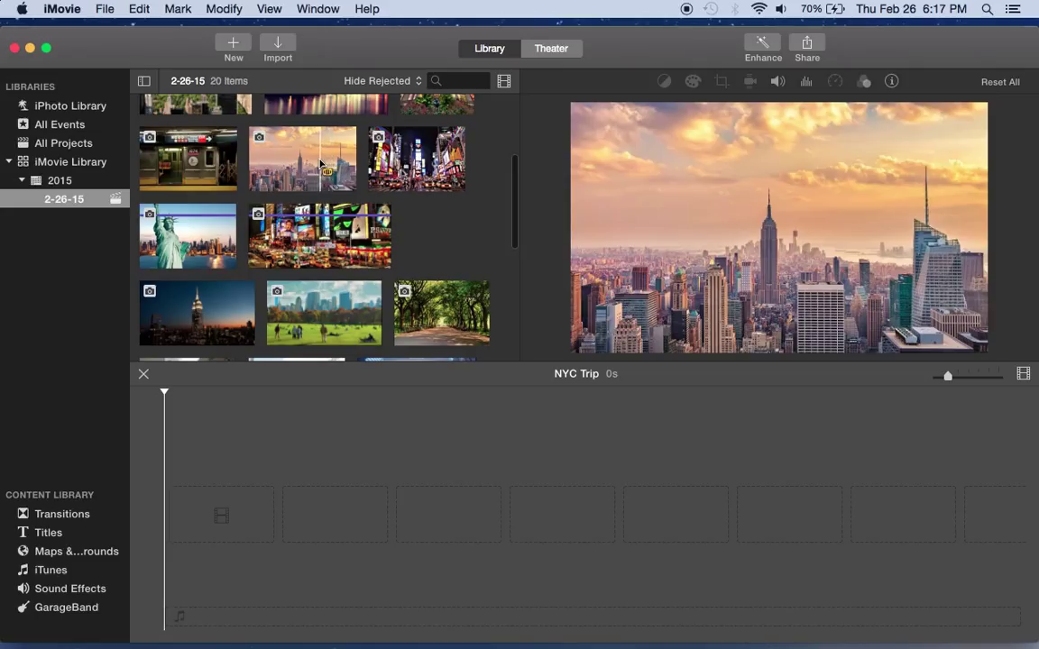
left_click_drag(321, 163, 214, 508)
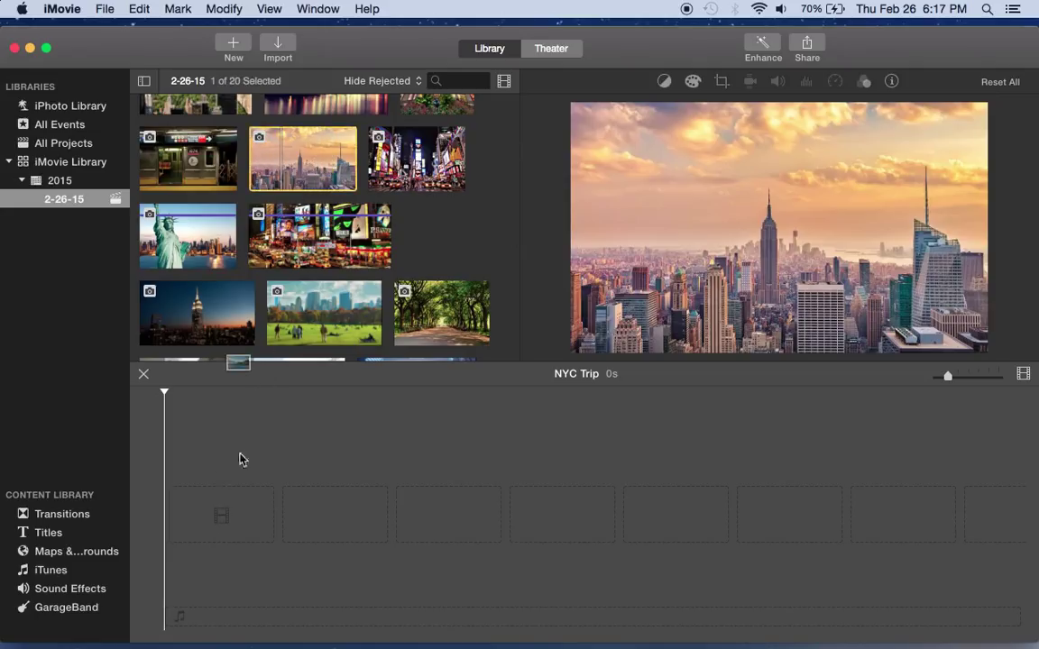
left_click_drag(223, 520, 220, 517)
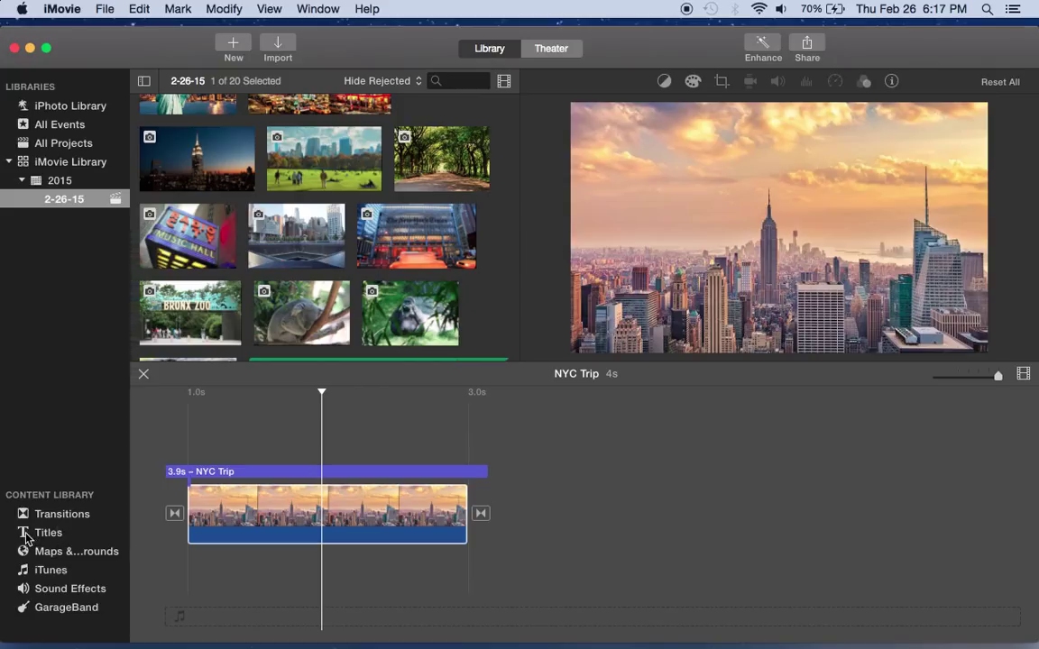
Place the themed Bulletin Board title at the start of the skyline clip.
left_click(47, 538)
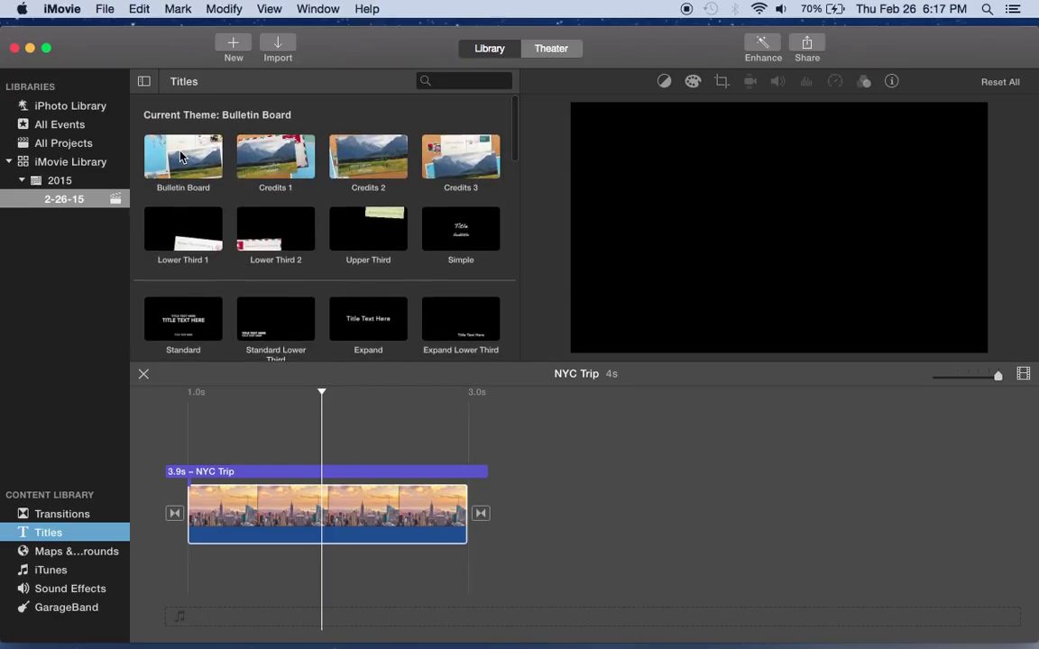
left_click_drag(180, 157, 189, 471)
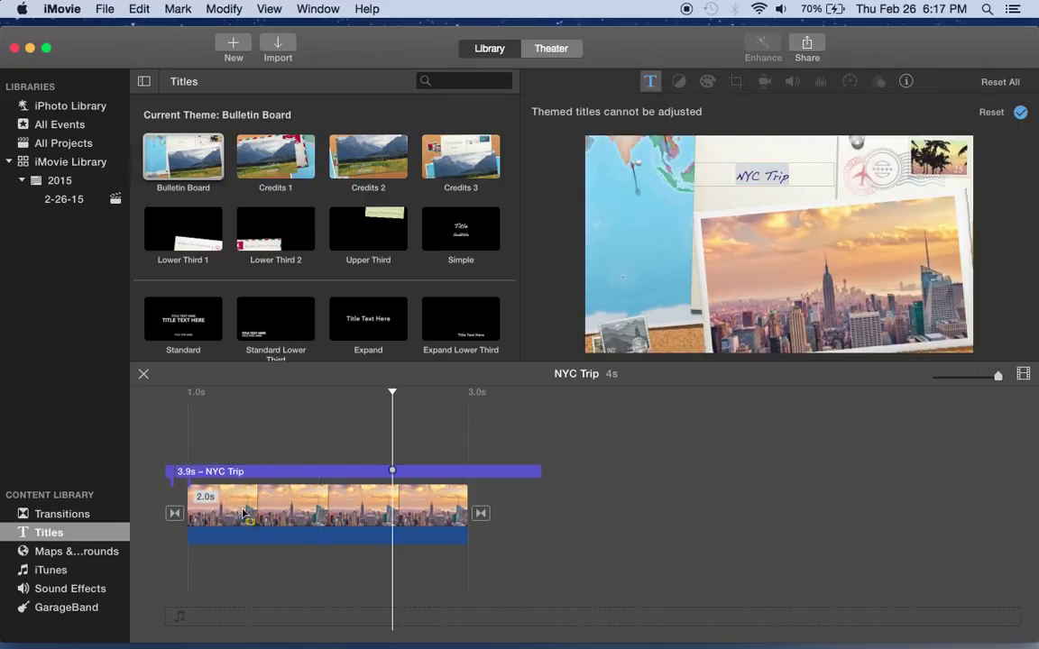
left_click(617, 232)
Play back the titled skyline opening and browse the available title styles.
left_click(214, 501)
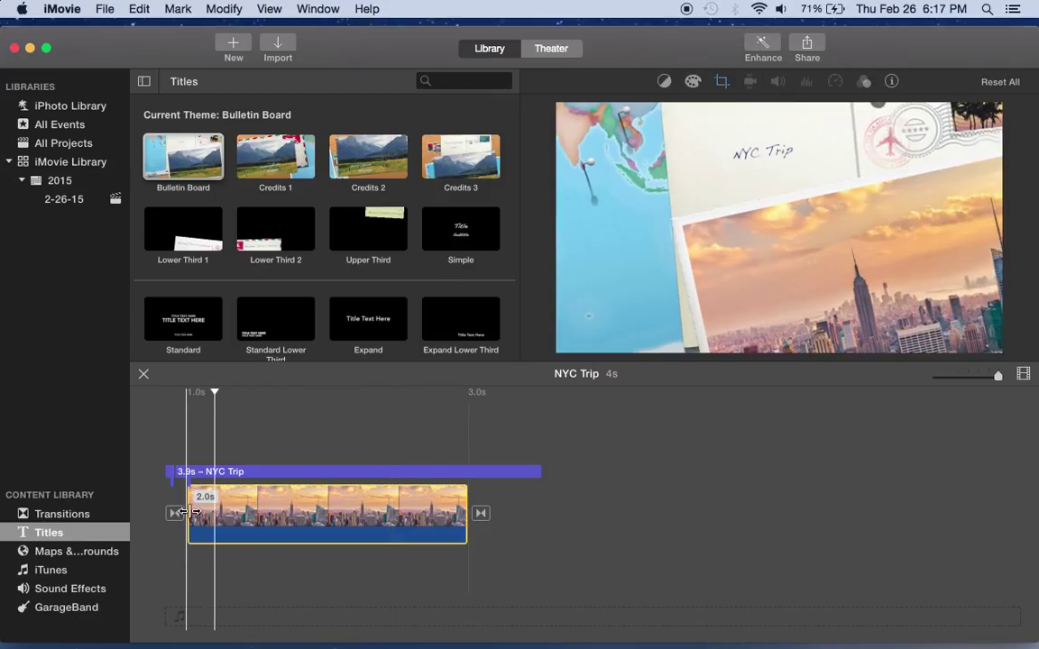
left_click(308, 462)
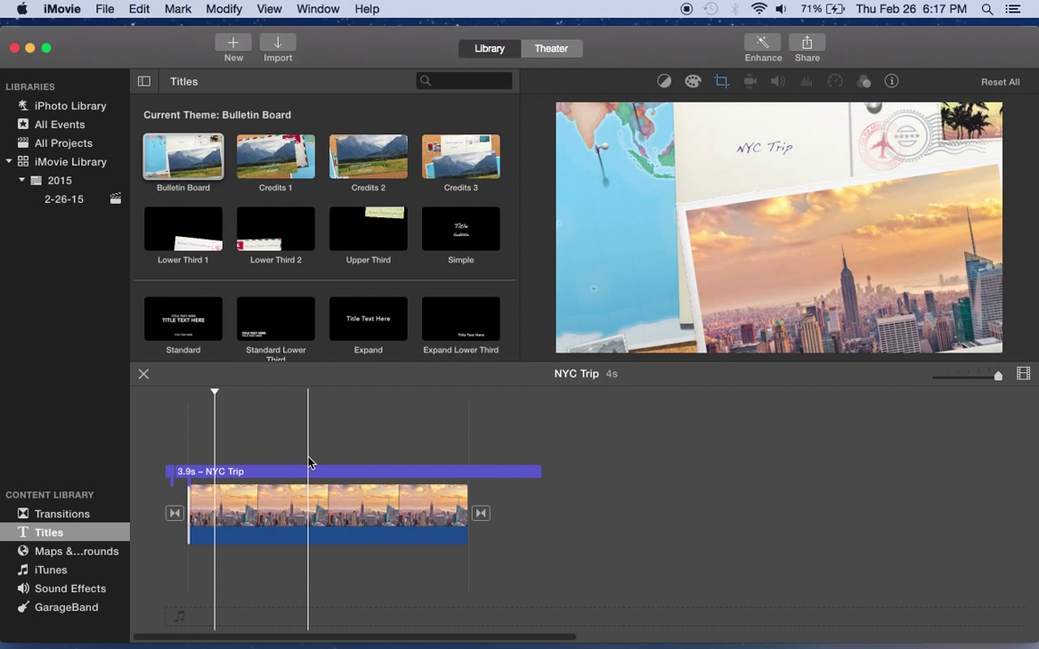
left_click(198, 500)
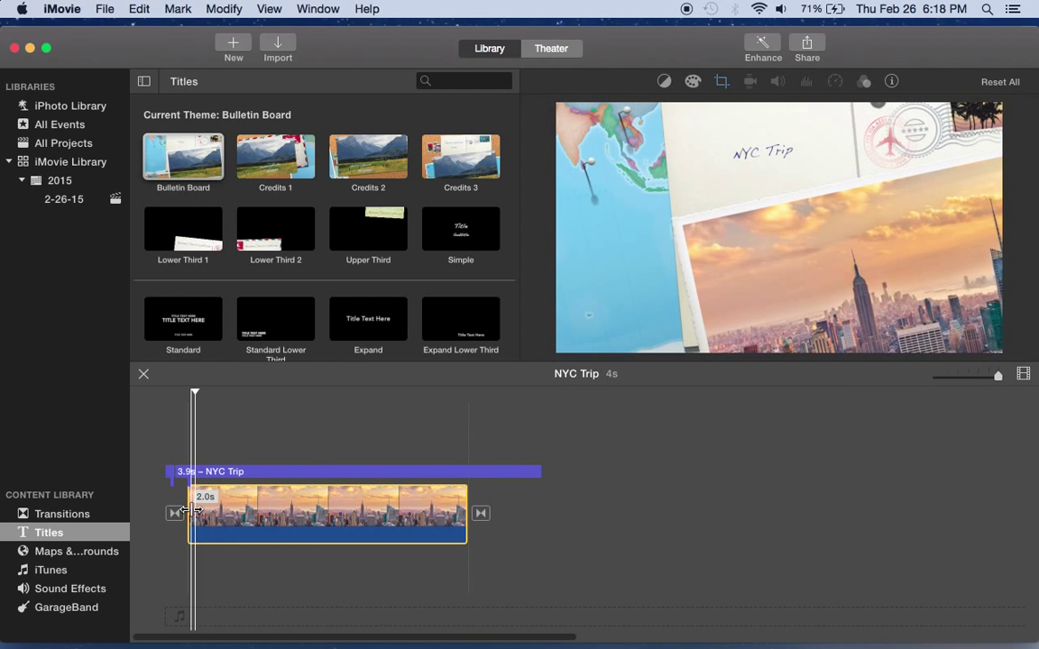
left_click(781, 330)
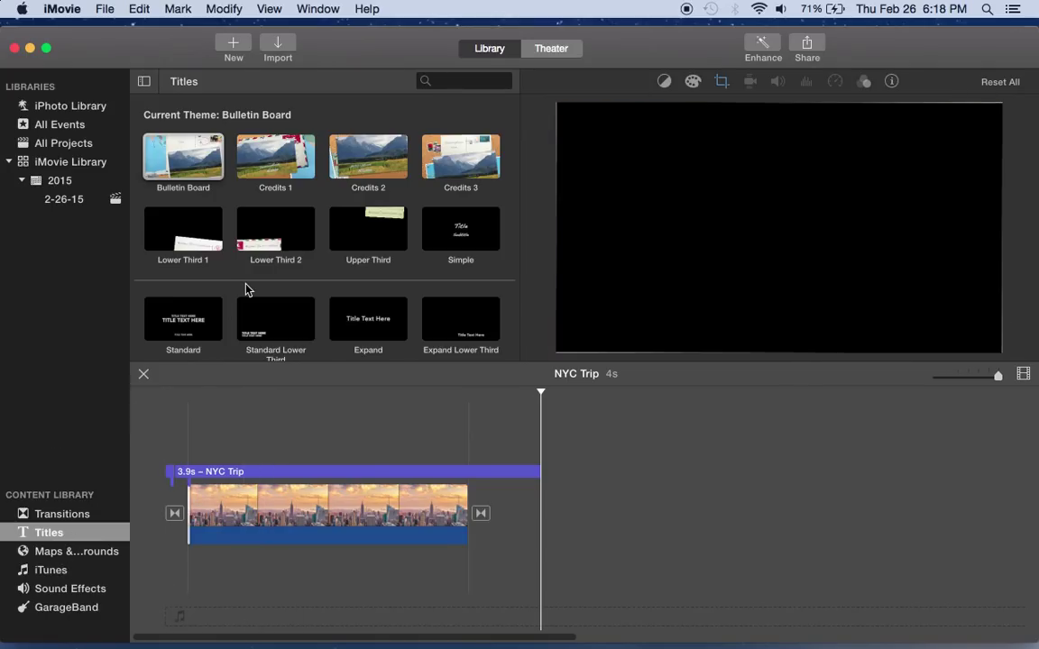
scroll(298, 212, "down", 3)
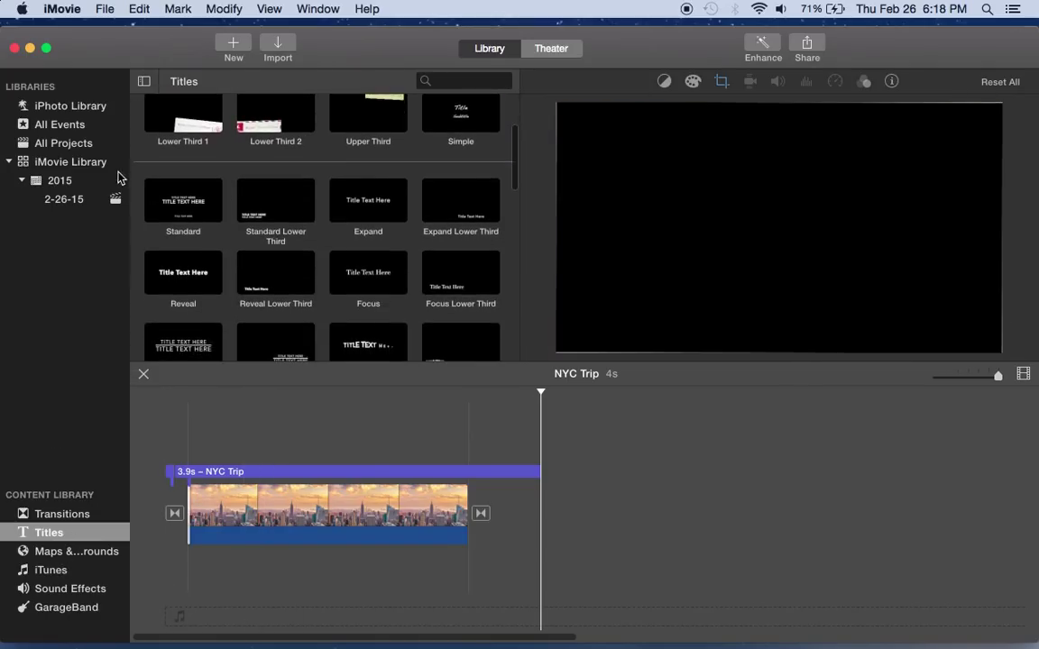
Add the Statue of Liberty photo from the 2-26-15 event to the timeline after the skyline clip.
left_click(57, 200)
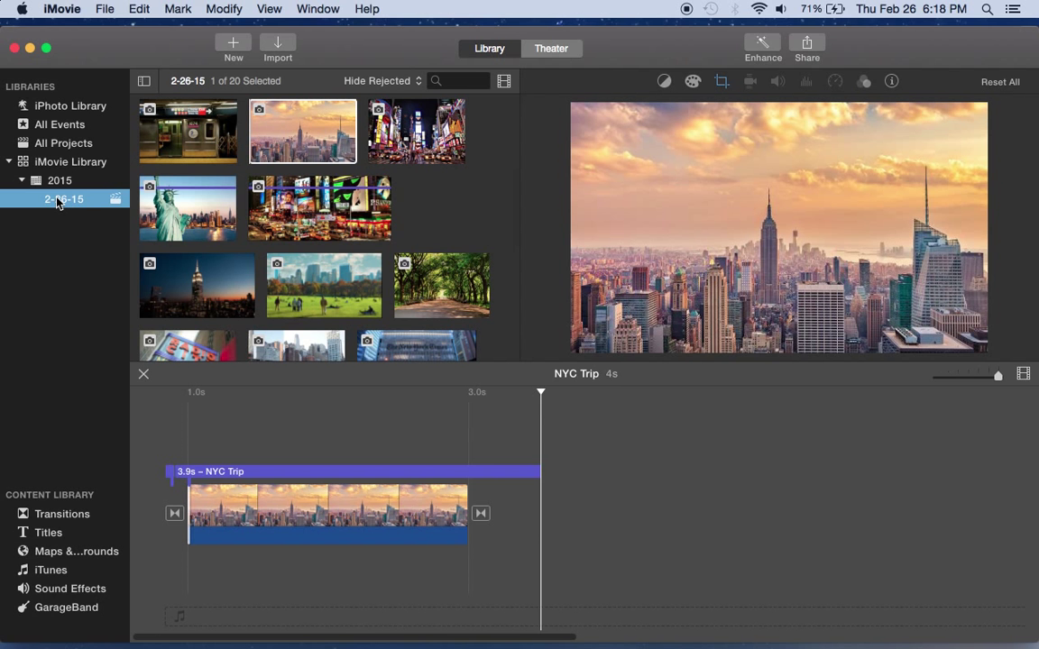
scroll(361, 224, "up", 3)
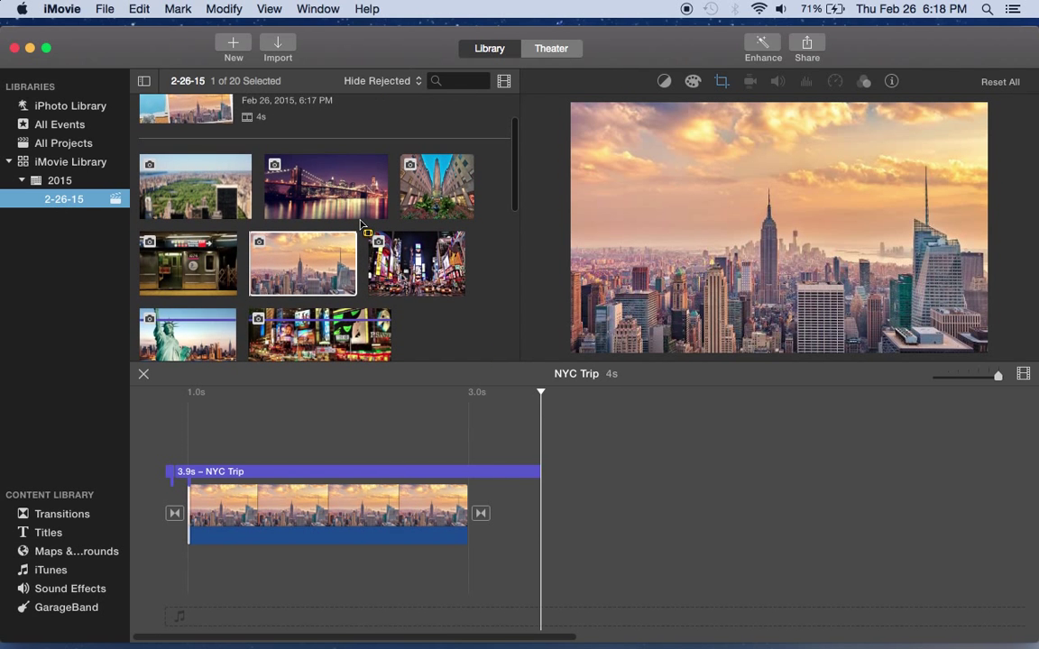
scroll(360, 224, "down", 5)
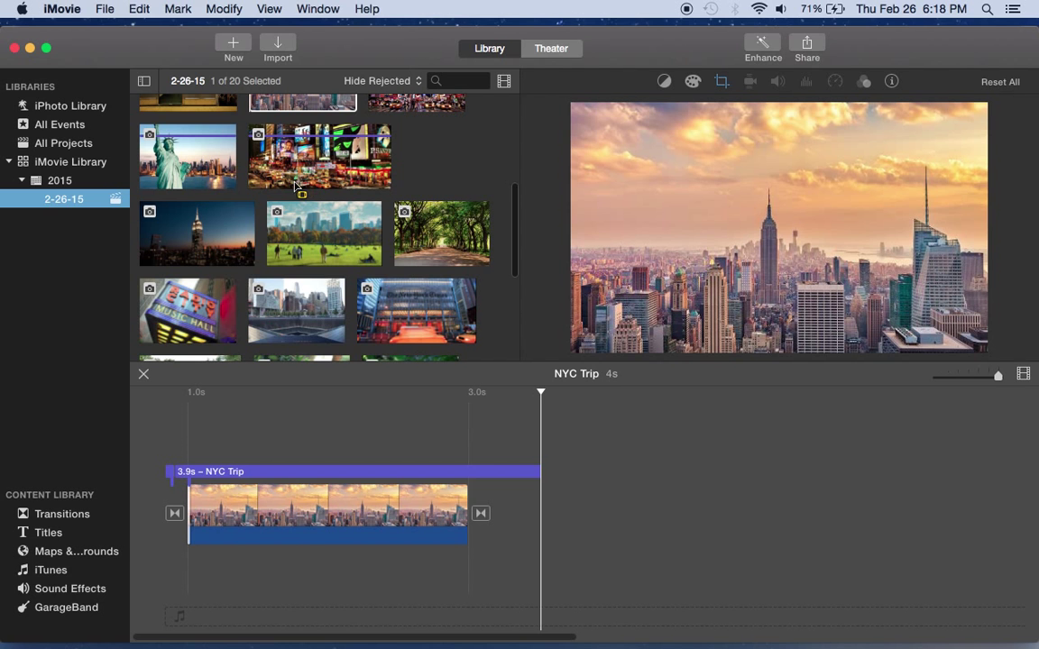
scroll(271, 189, "up", 3)
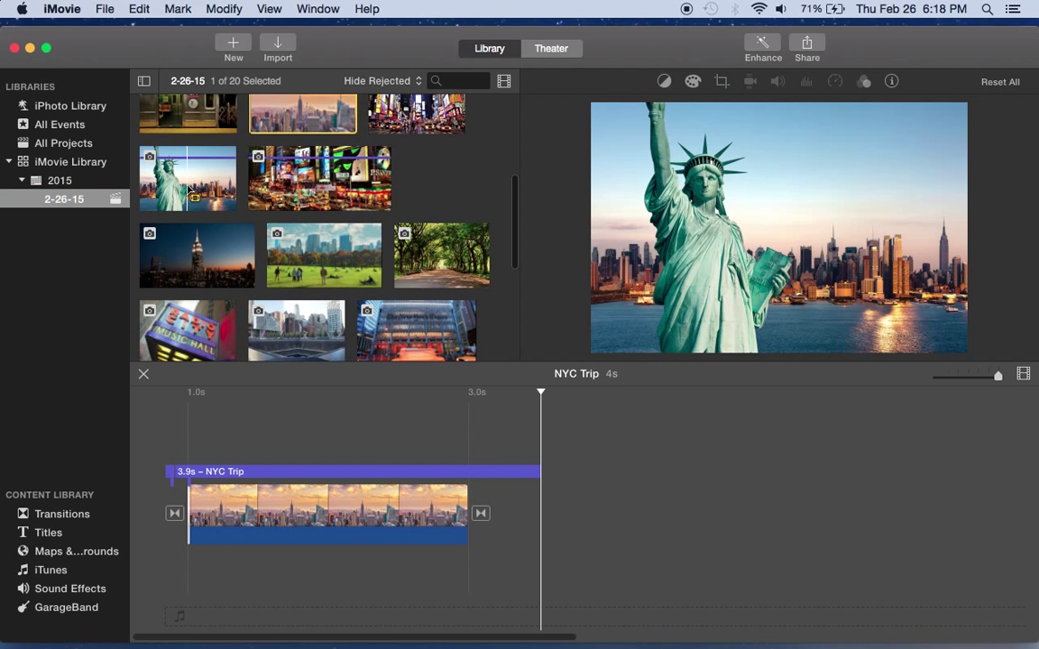
scroll(316, 271, "down", 5)
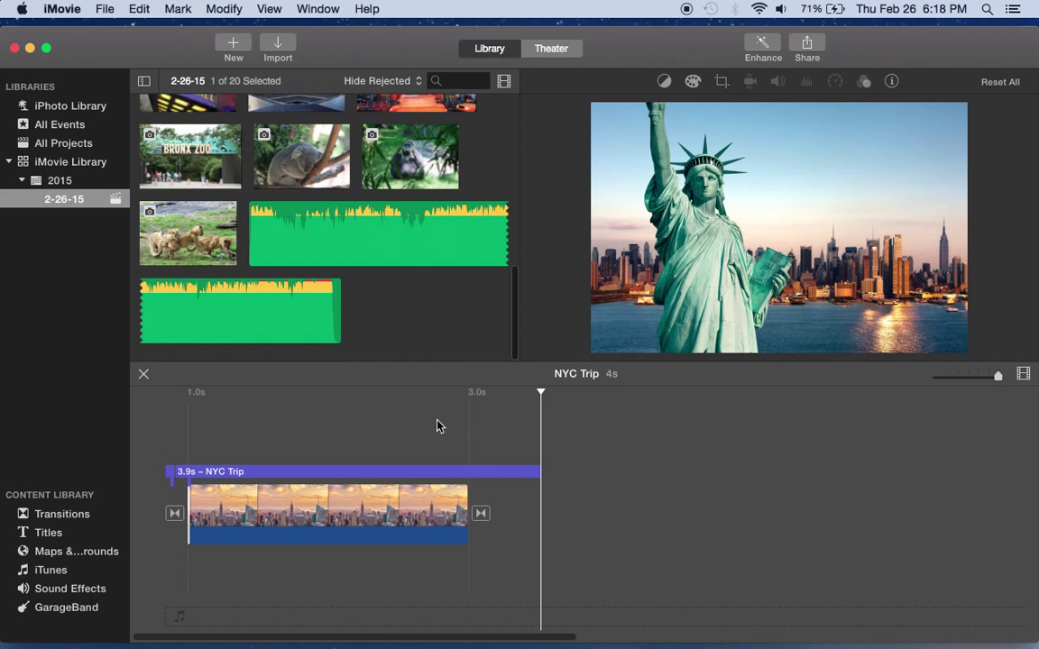
key("c")
scroll(298, 234, "up", 5)
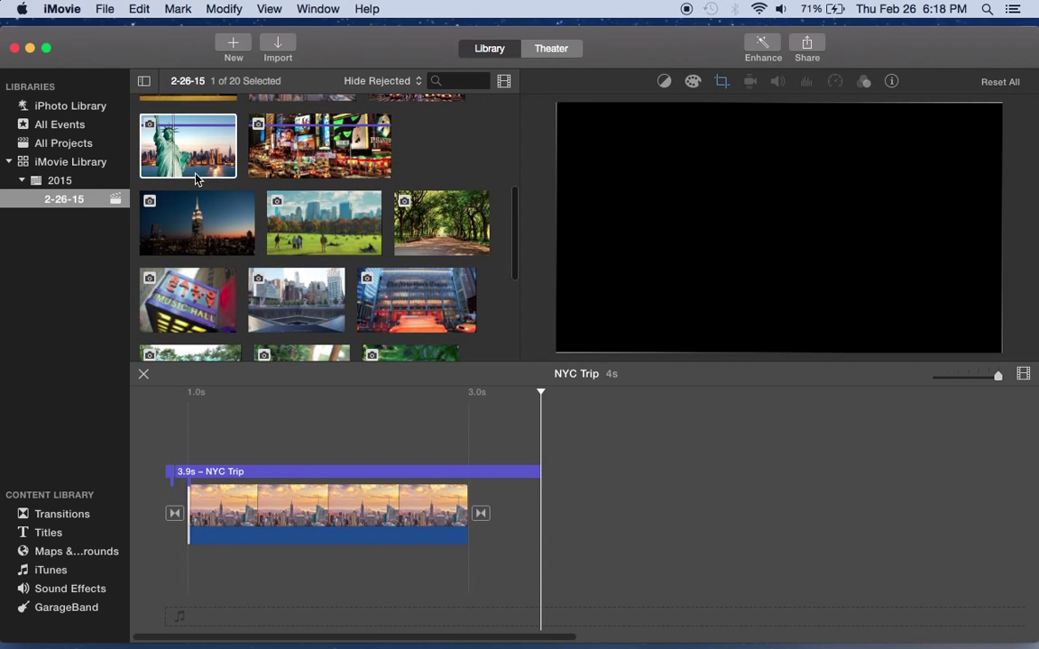
left_click_drag(196, 180, 510, 510)
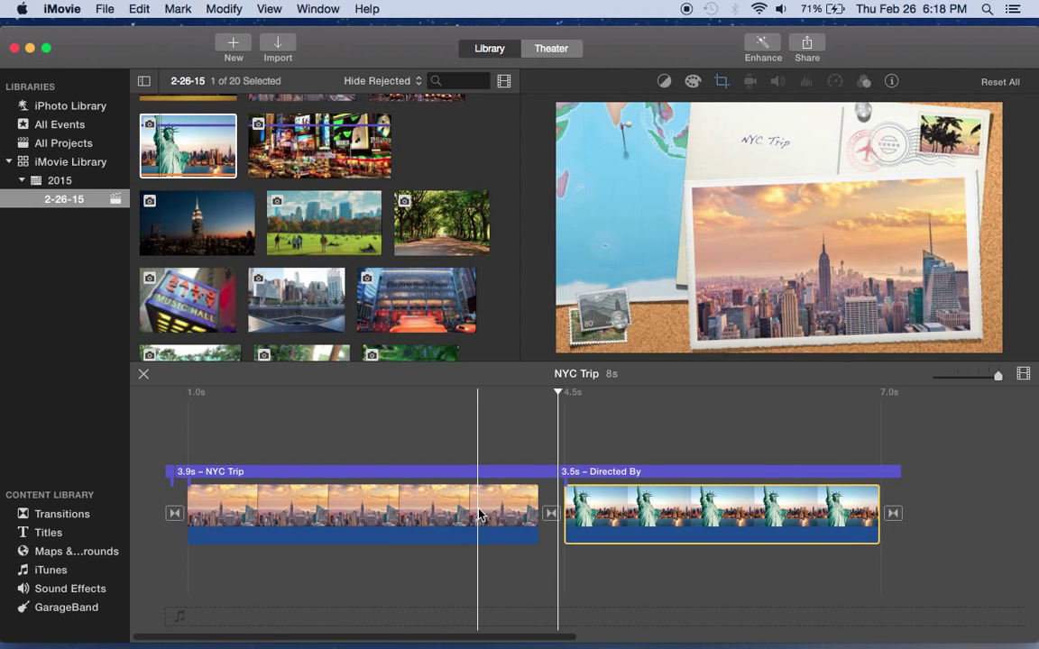
Trim the start of the Statue of Liberty clip to shorten it to 2.0 s and review the result.
left_click(645, 519)
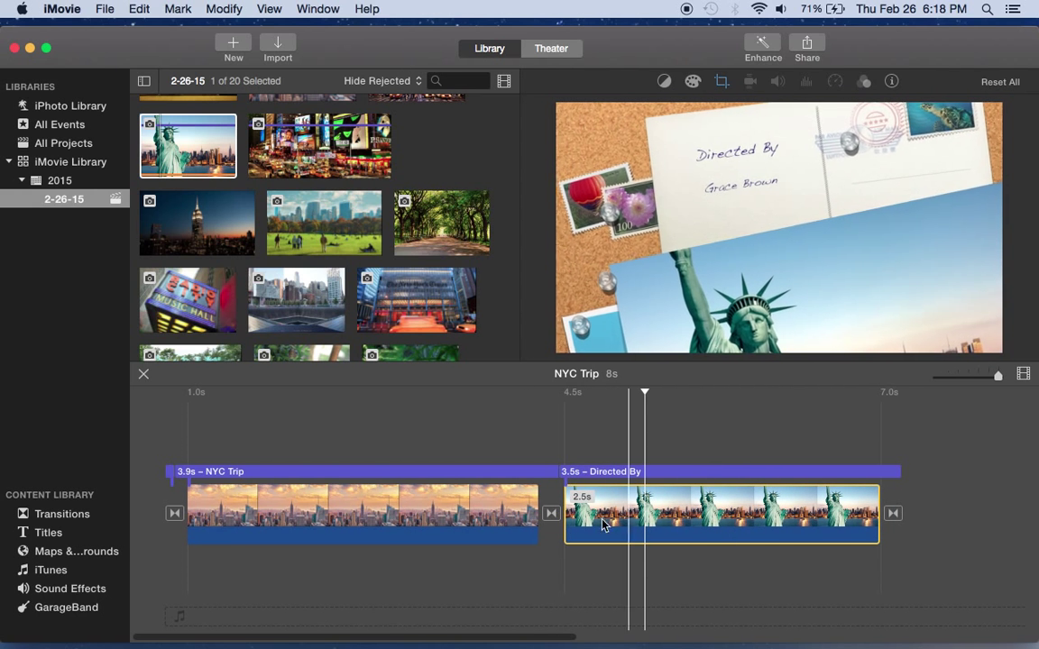
left_click_drag(566, 514, 629, 512)
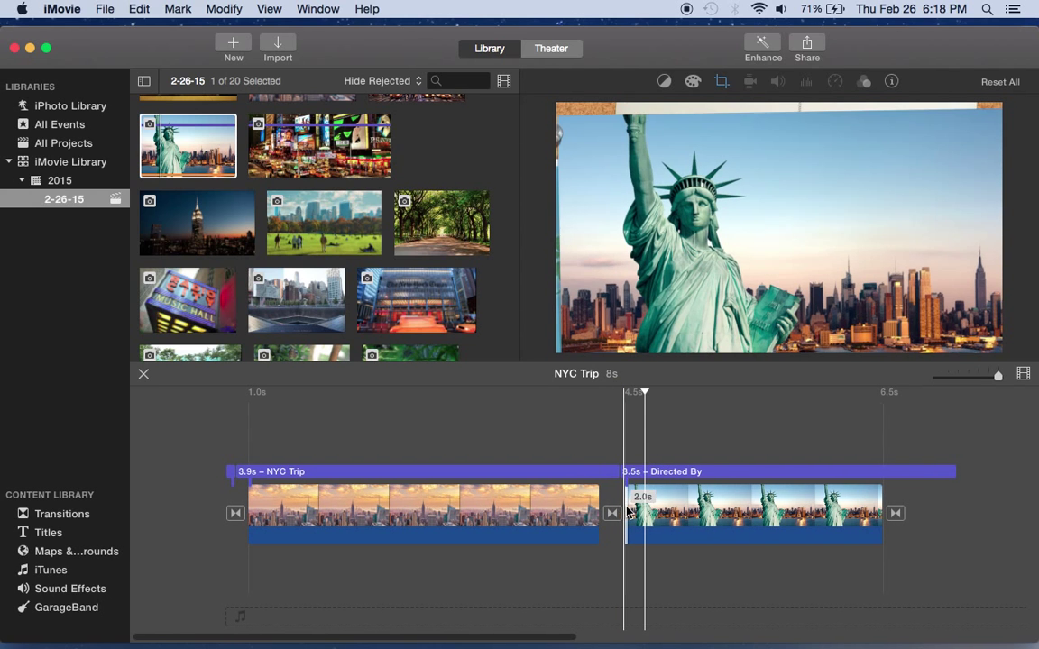
left_click(584, 518)
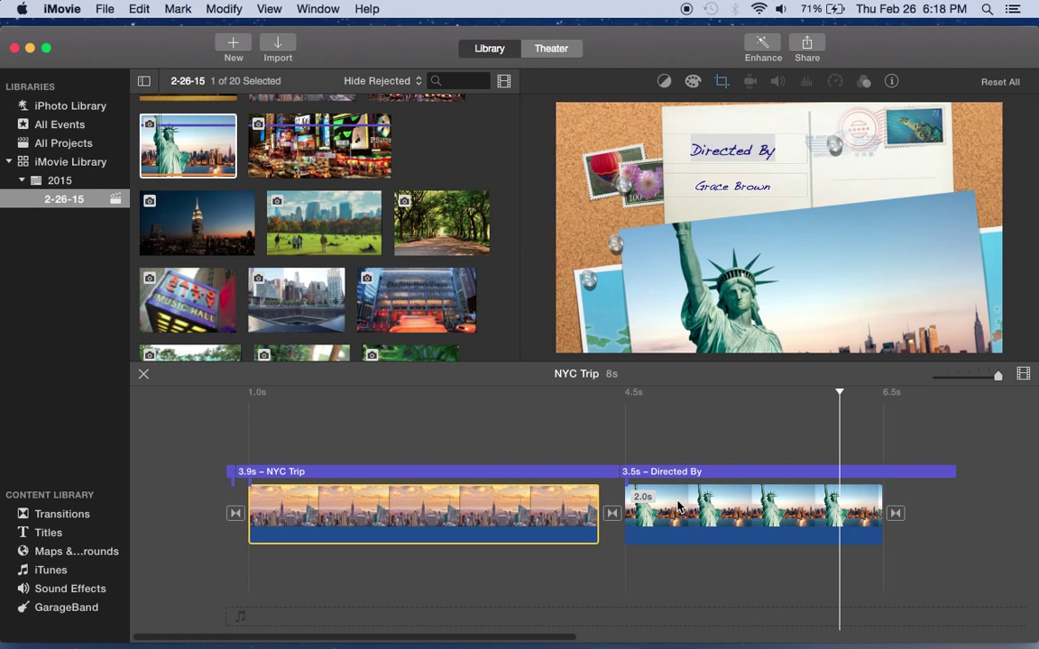
Delete the Directed By title and the old NYC Trip title from the timeline.
left_click(682, 472)
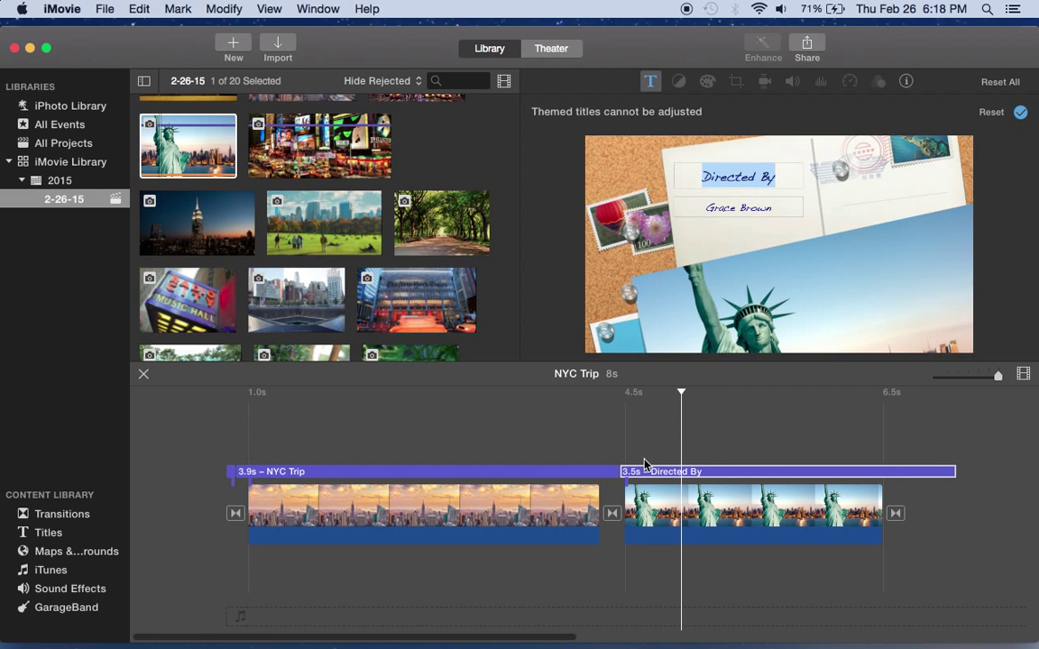
right_click(648, 478)
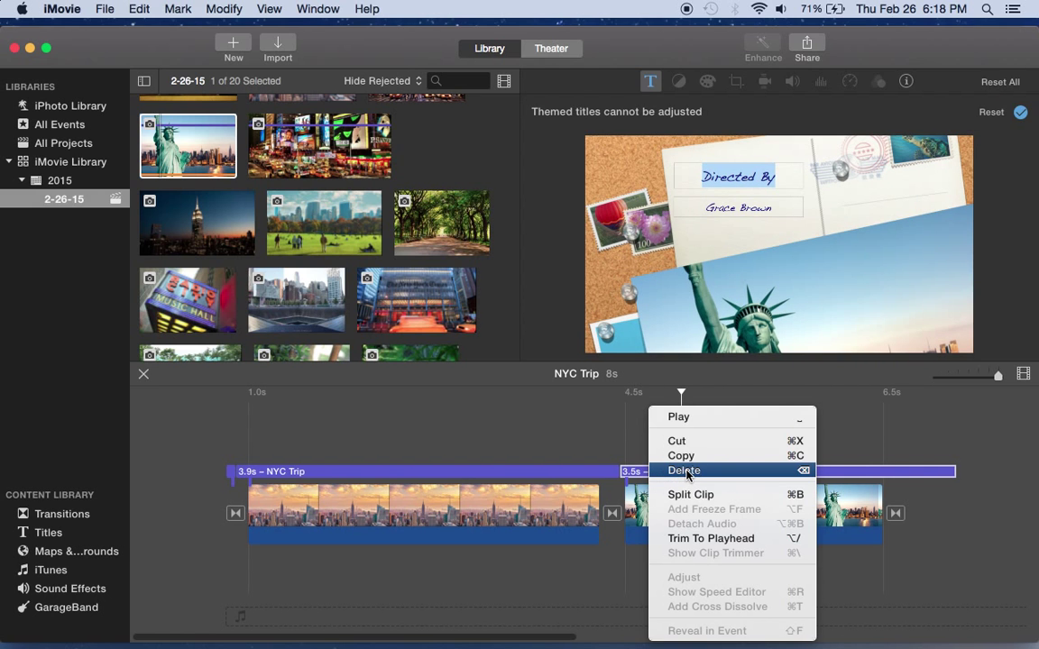
left_click(676, 467)
left_click(541, 256)
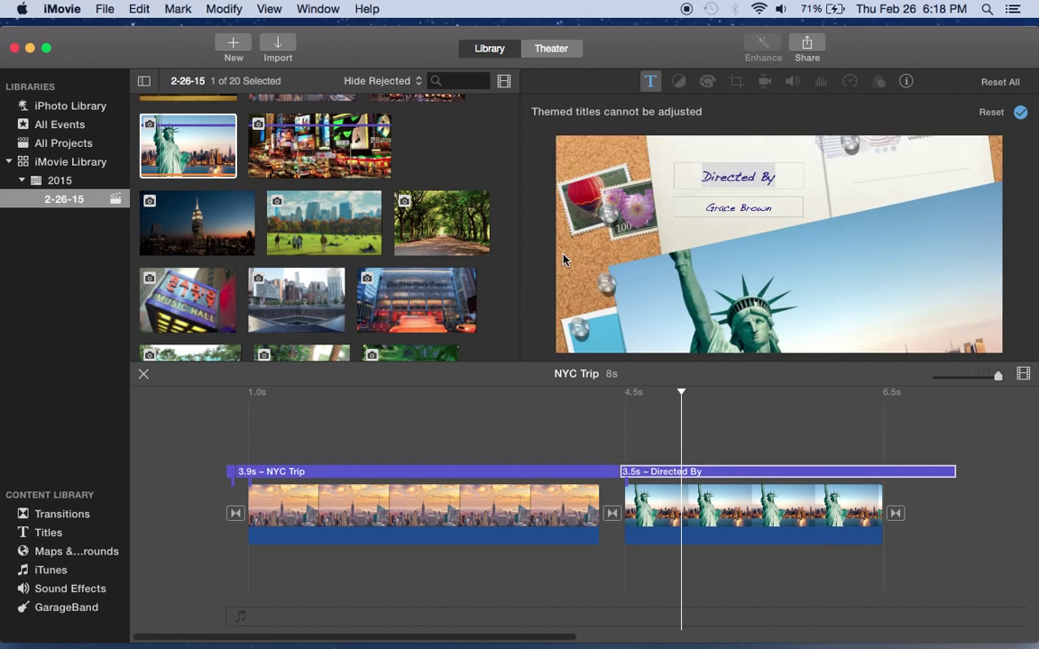
left_click(231, 476)
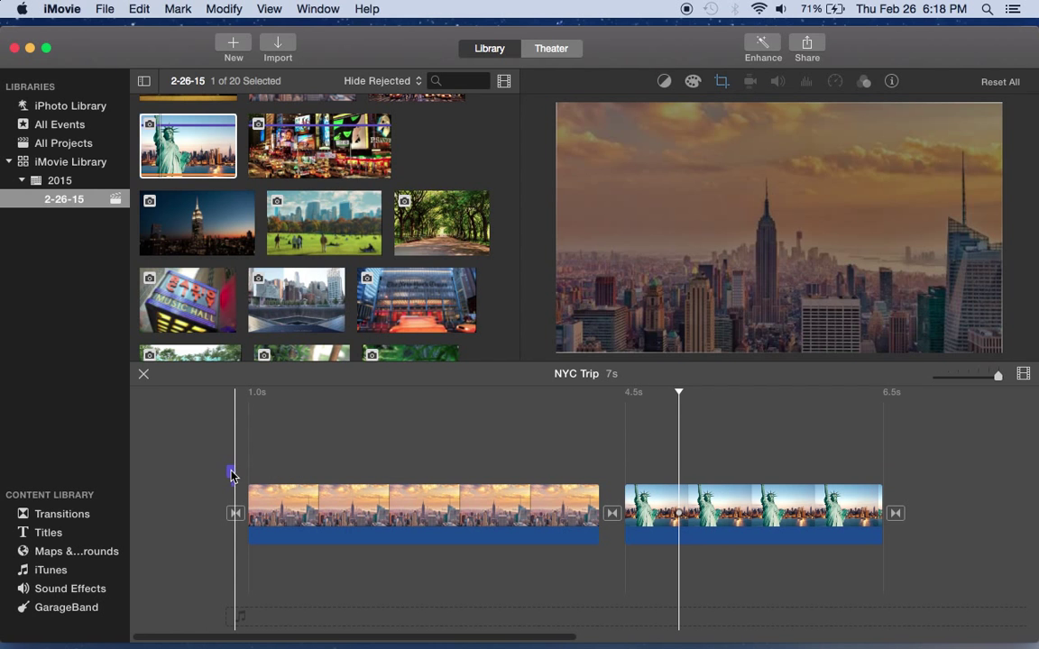
right_click(232, 473)
left_click(269, 471)
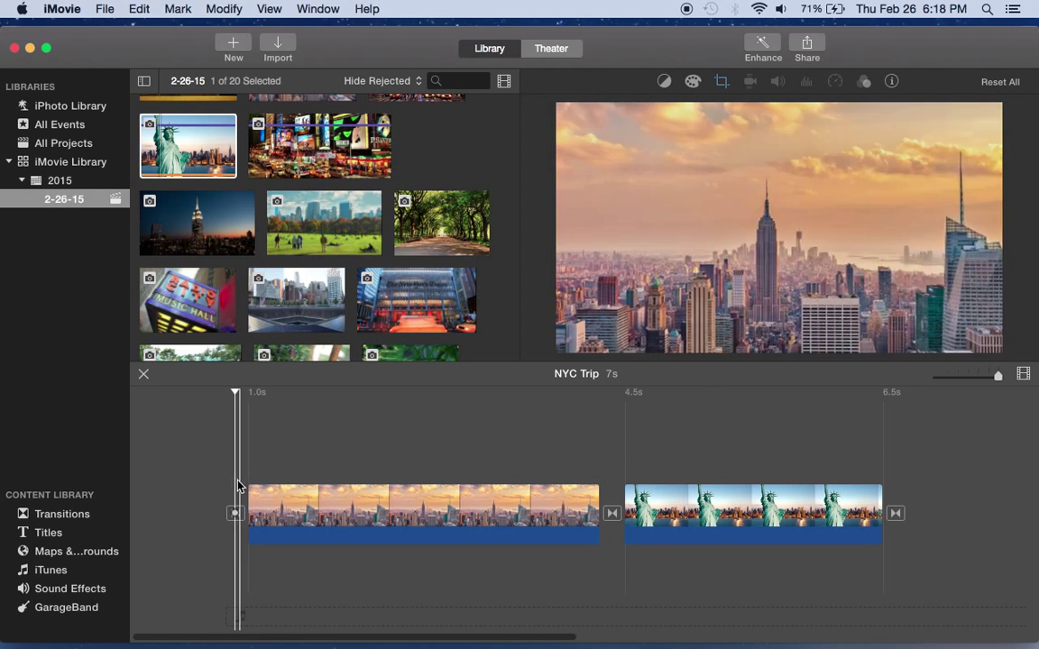
Add the themed Bulletin Board title over the start of the skyline clip and enter NYC Trip as its text.
left_click(49, 533)
scroll(239, 172, "up", 5)
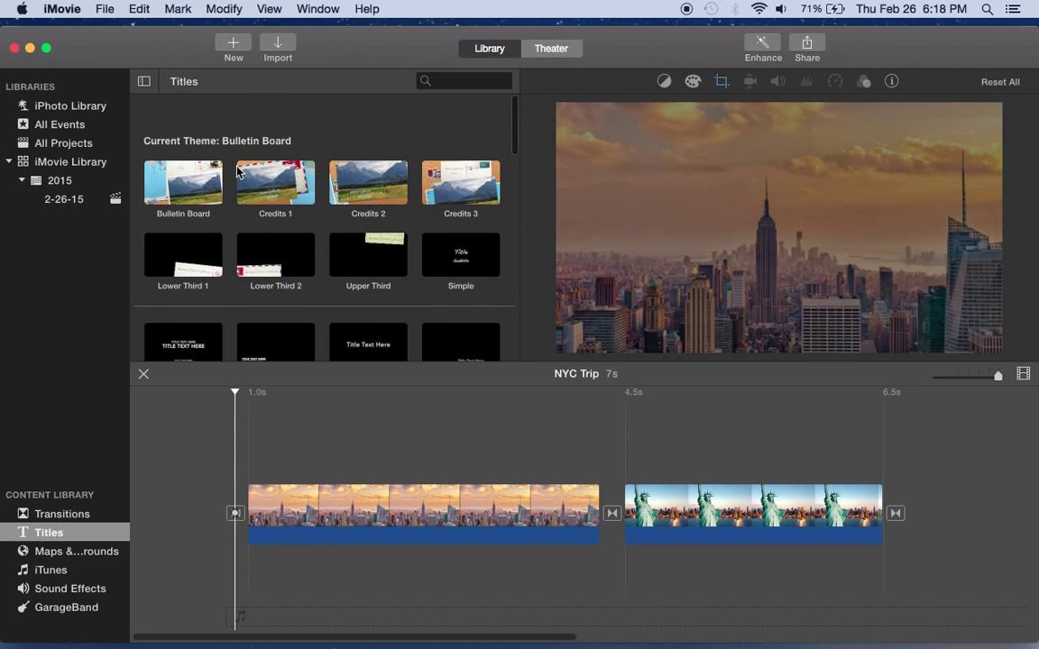
left_click_drag(183, 155, 256, 472)
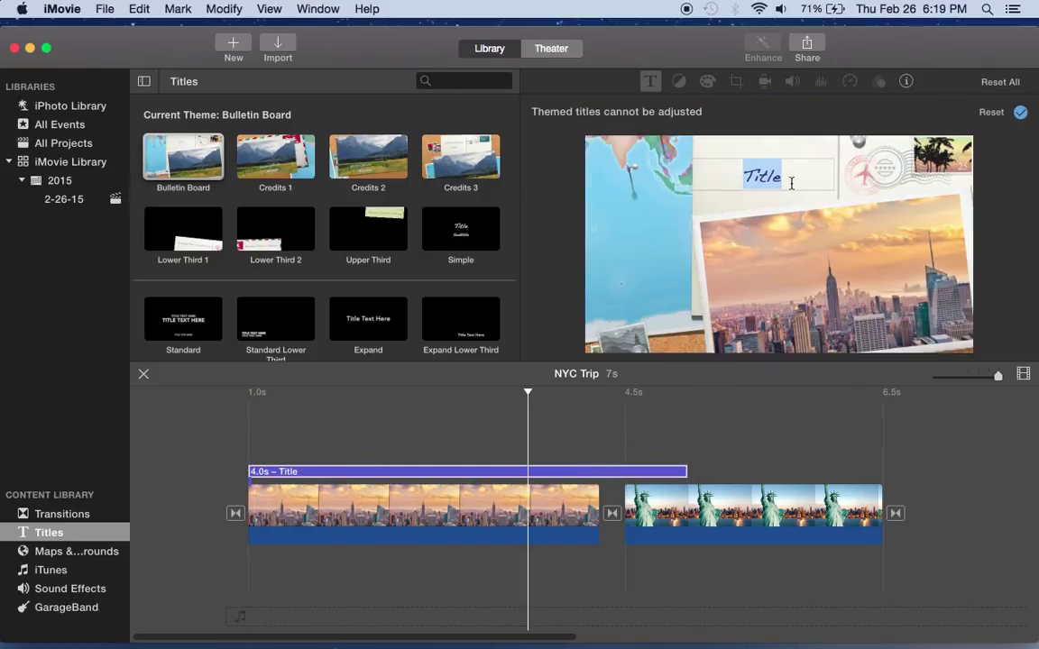
type("NYC Trip")
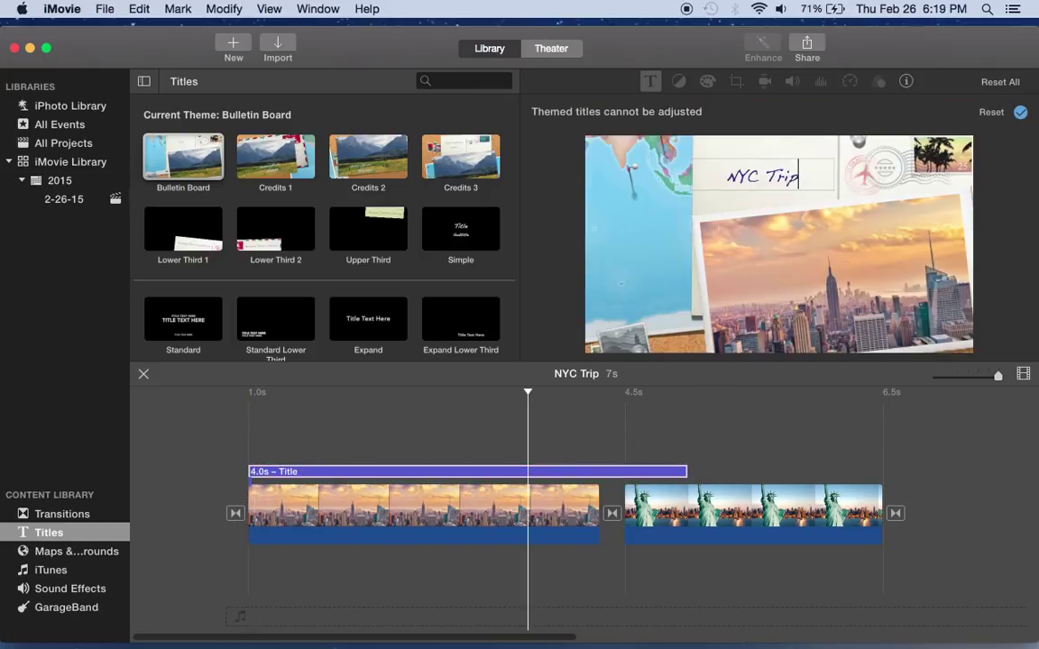
left_click(633, 478)
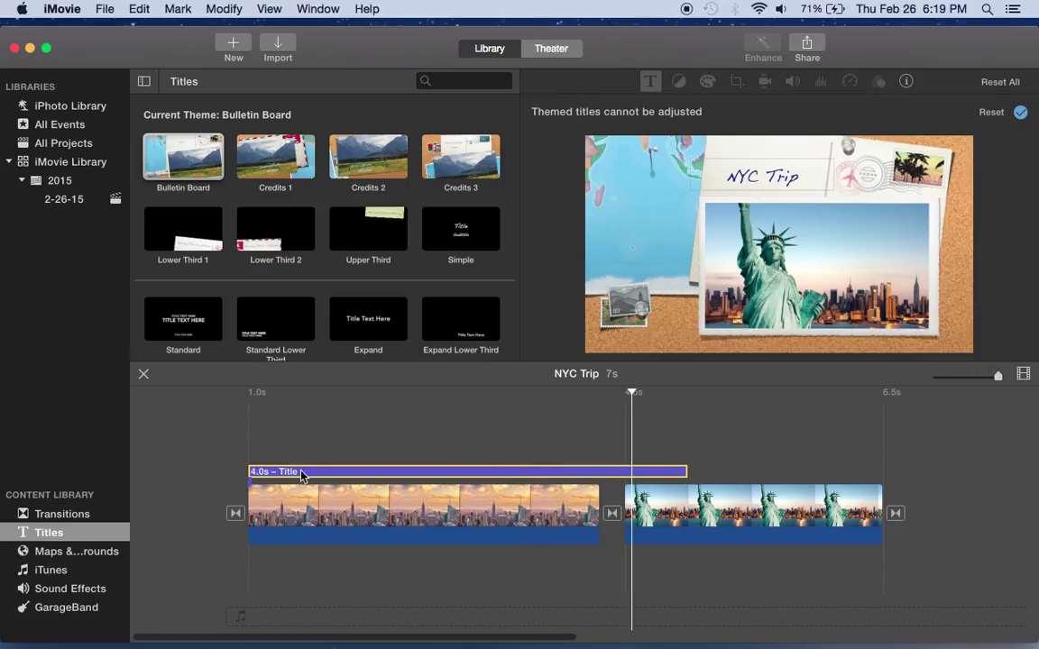
Shorten the skyline clip's title to 2.5 s so it no longer overlaps the Statue of Liberty clip.
left_click_drag(242, 472, 301, 473)
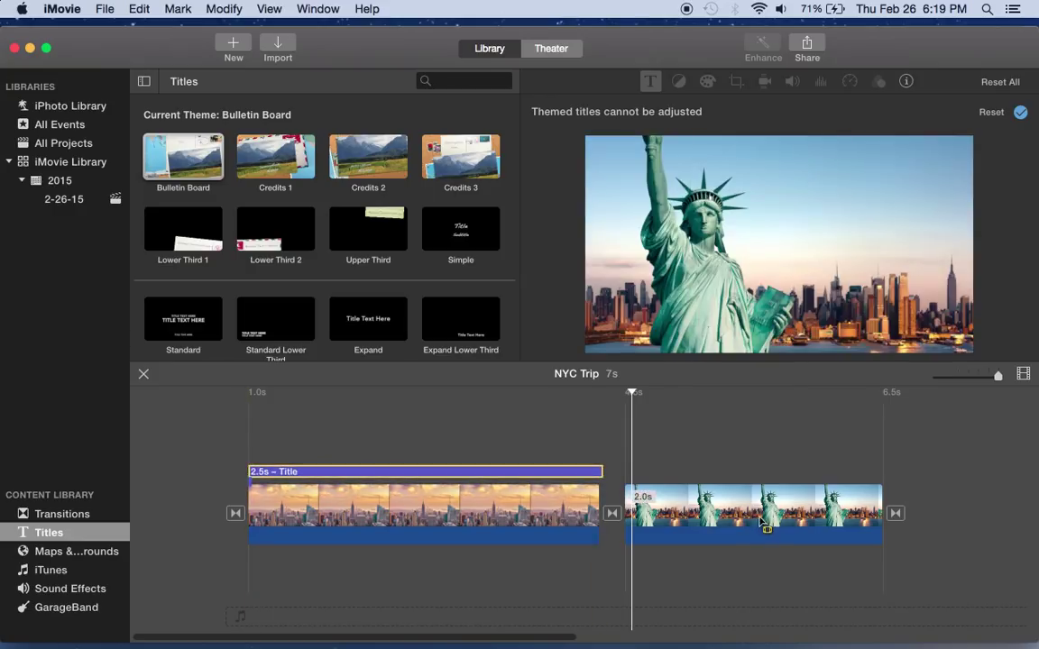
left_click(677, 510)
left_click(632, 453)
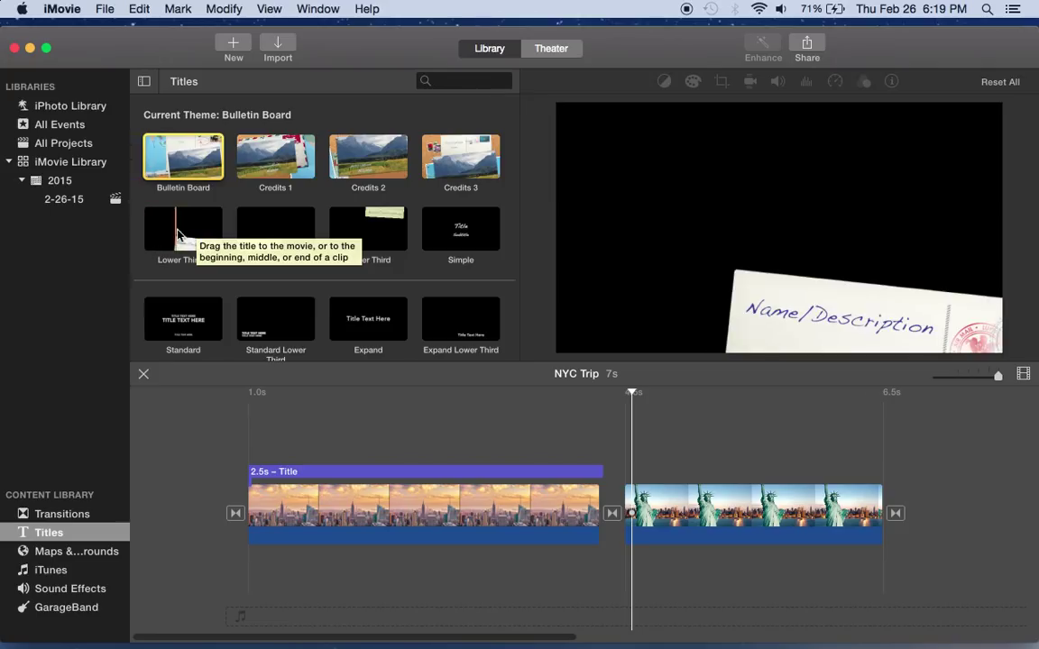
Add the themed Lower Third 1 title over the Statue of Liberty clip with the text Statue of Liberty.
left_click_drag(177, 226, 628, 470)
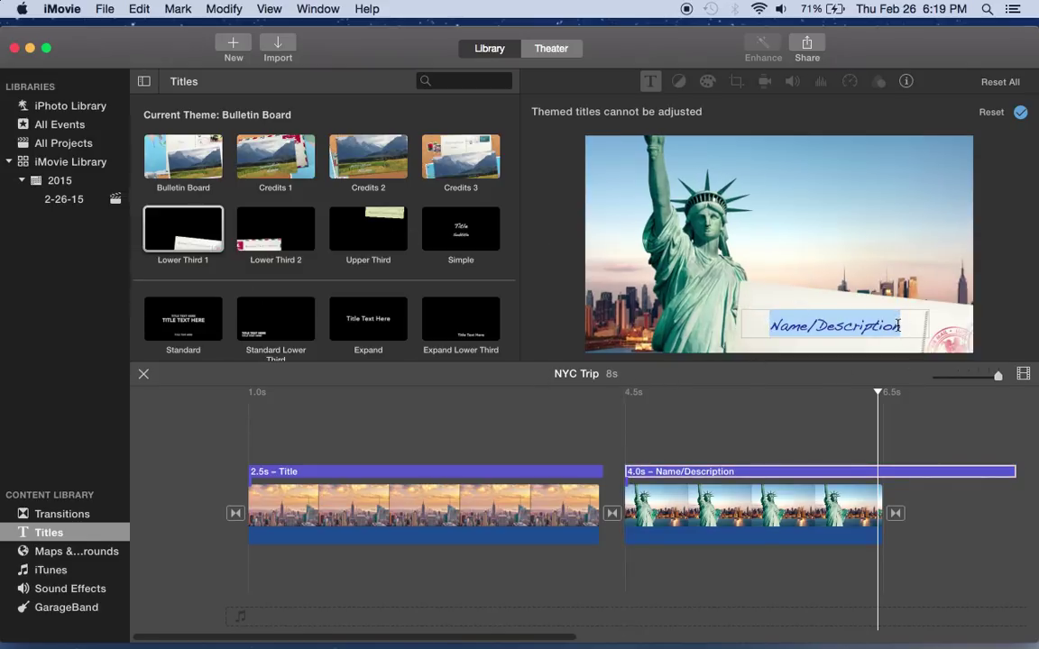
type("Statu")
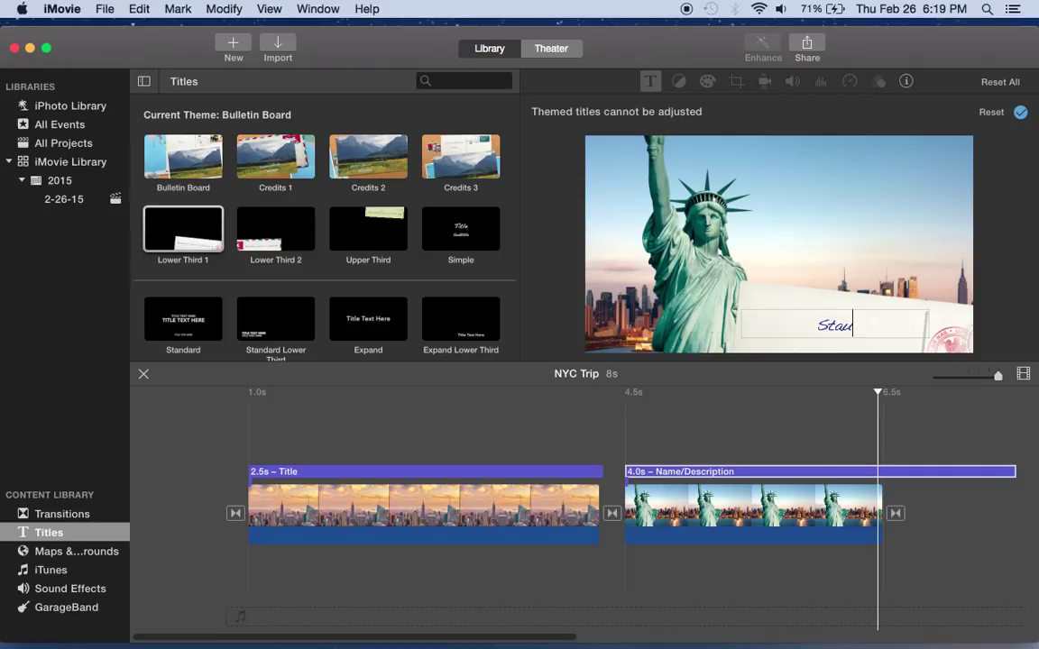
type("e of Li")
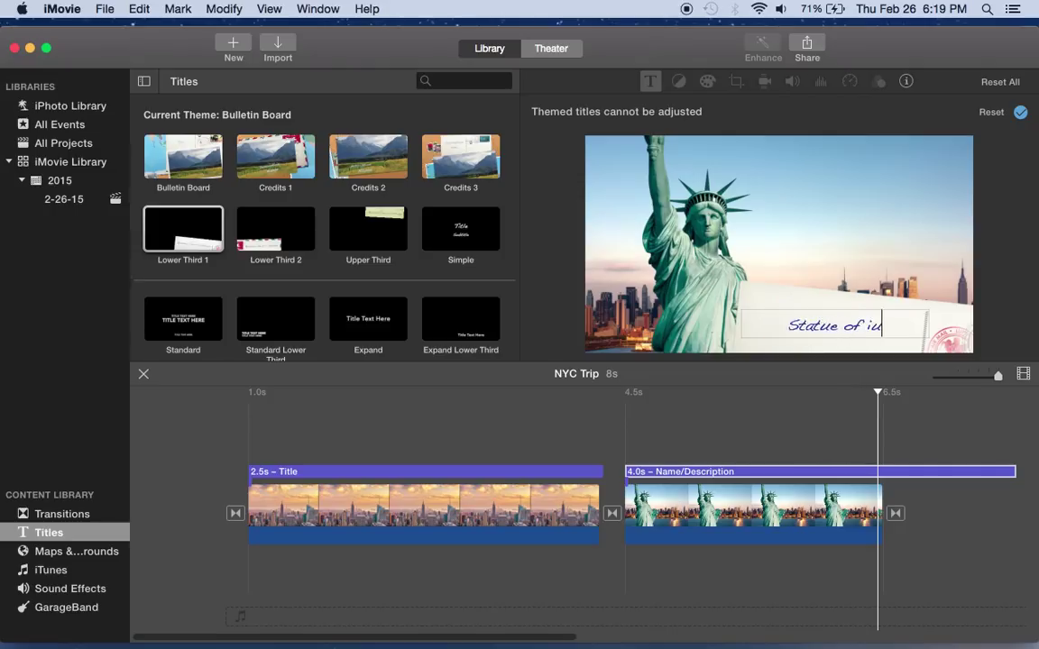
key("BackSpace")
key("BackSpace")
type("Liberty")
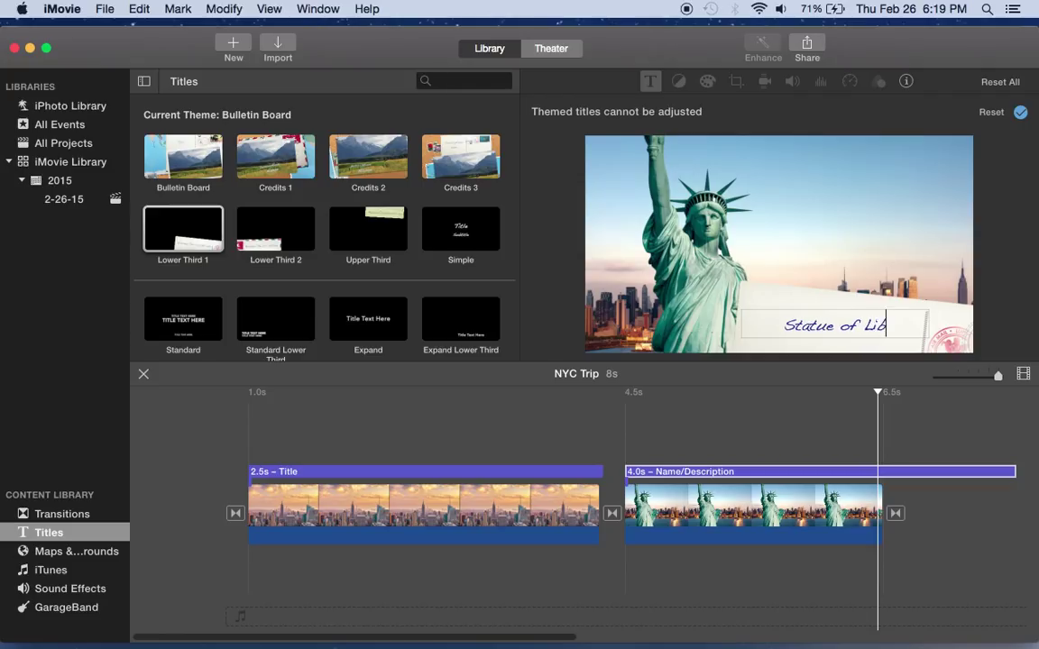
left_click(655, 473)
left_click(657, 438)
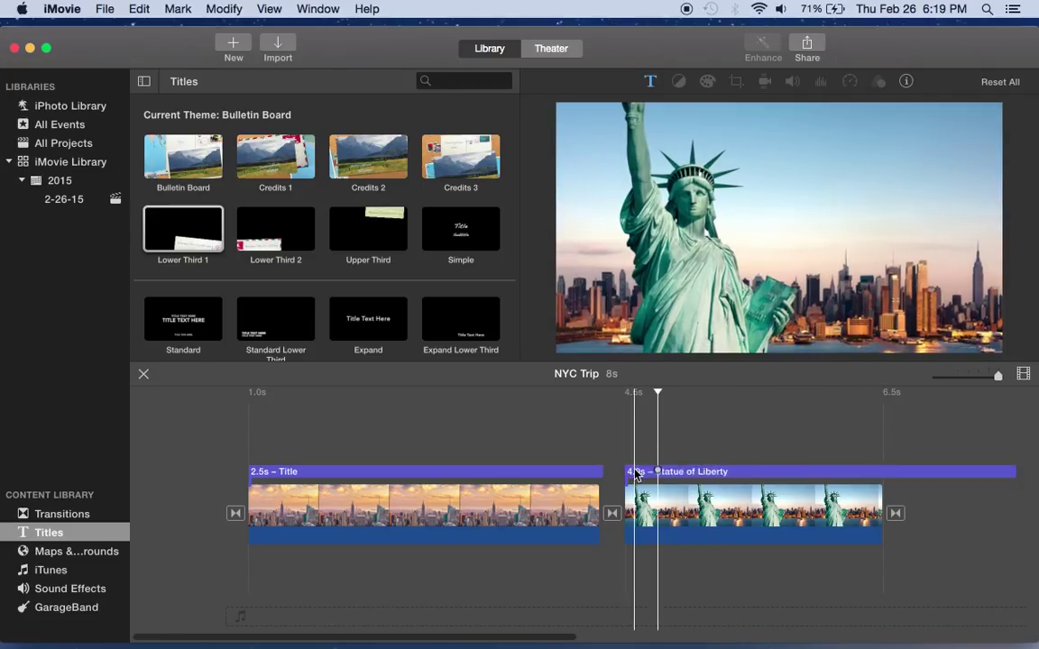
Trim the Statue of Liberty title to 2.0 s and move it back over the start of its clip.
left_click_drag(623, 471, 885, 463)
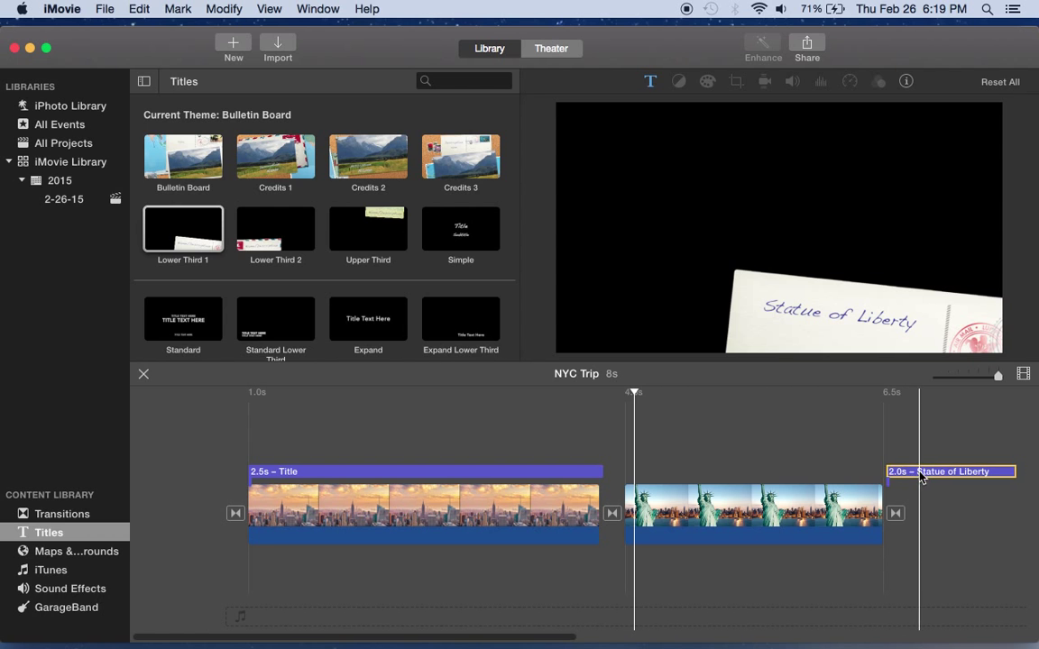
left_click_drag(920, 478, 663, 474)
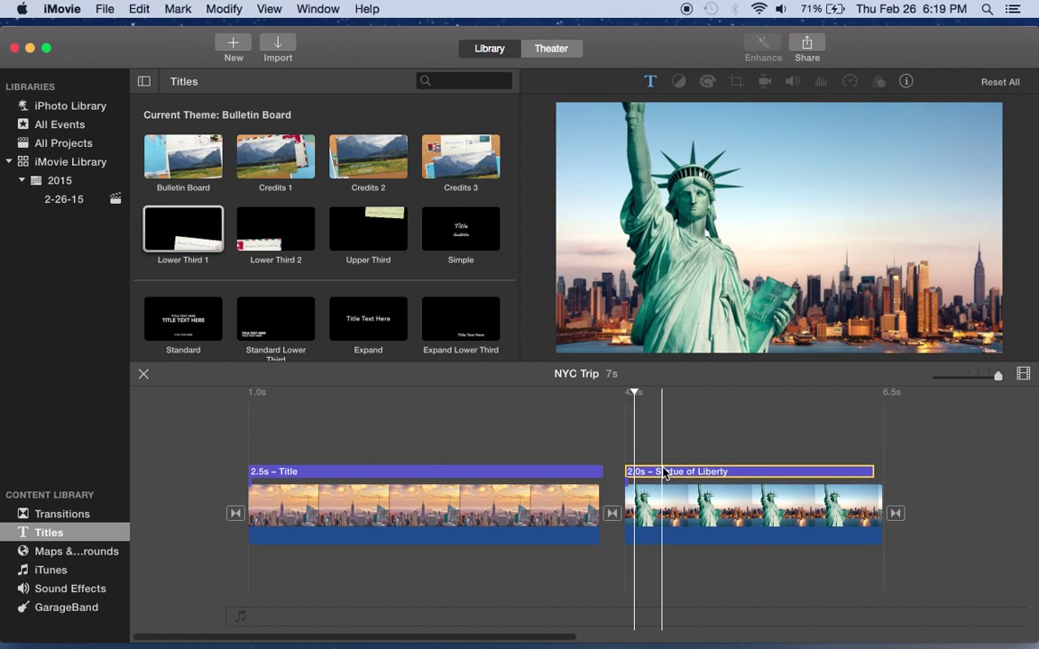
left_click(350, 398)
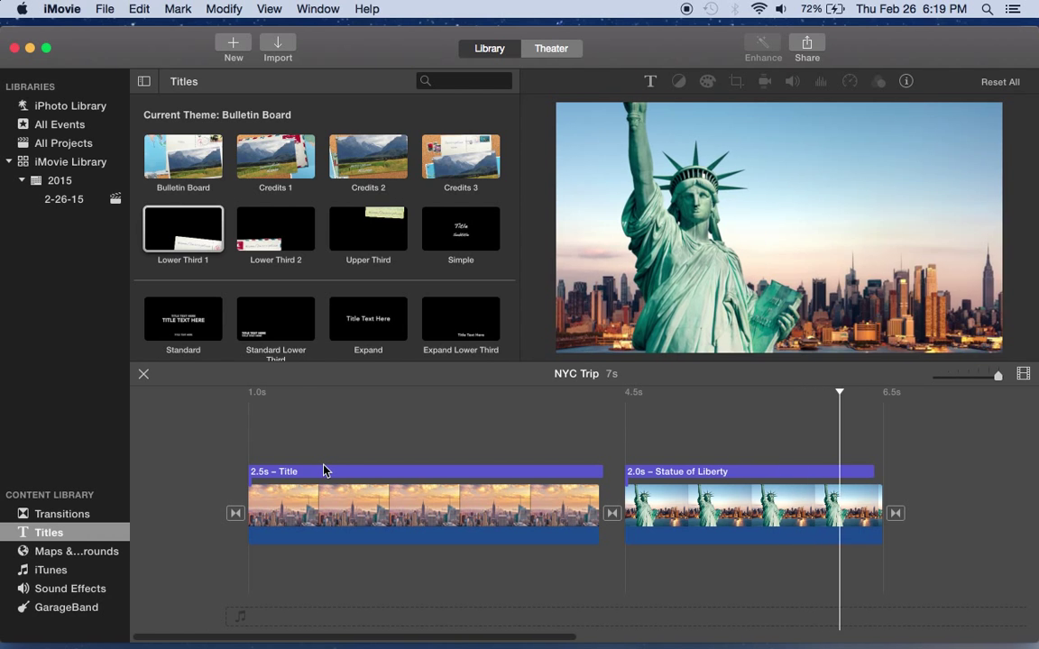
Change the text of the skyline clip's title to NYC Trip.
left_click(301, 471)
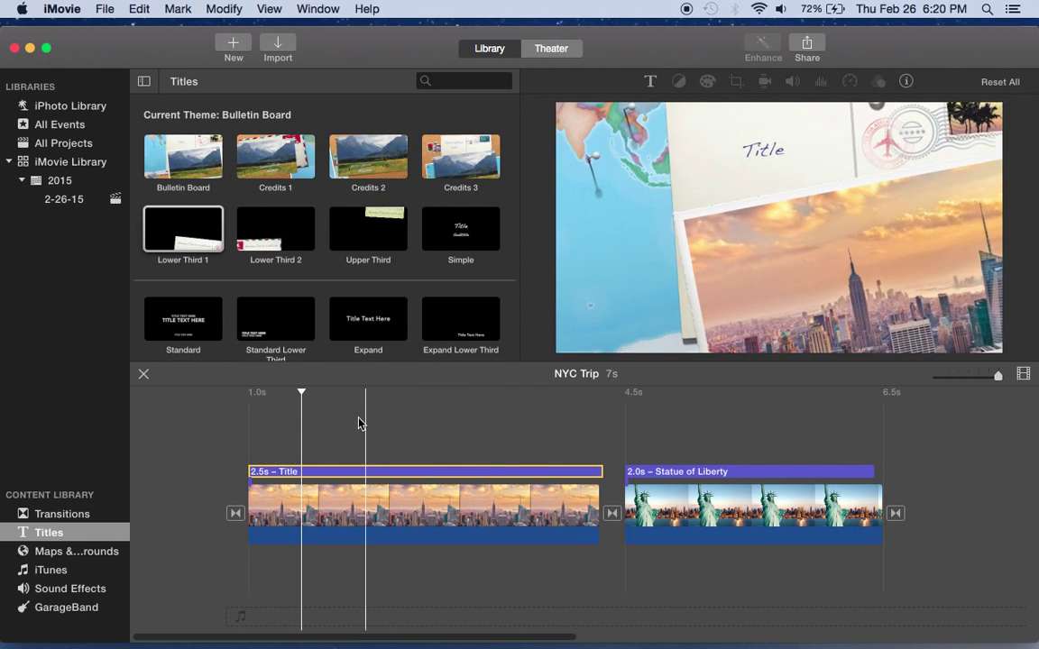
double_click(288, 471)
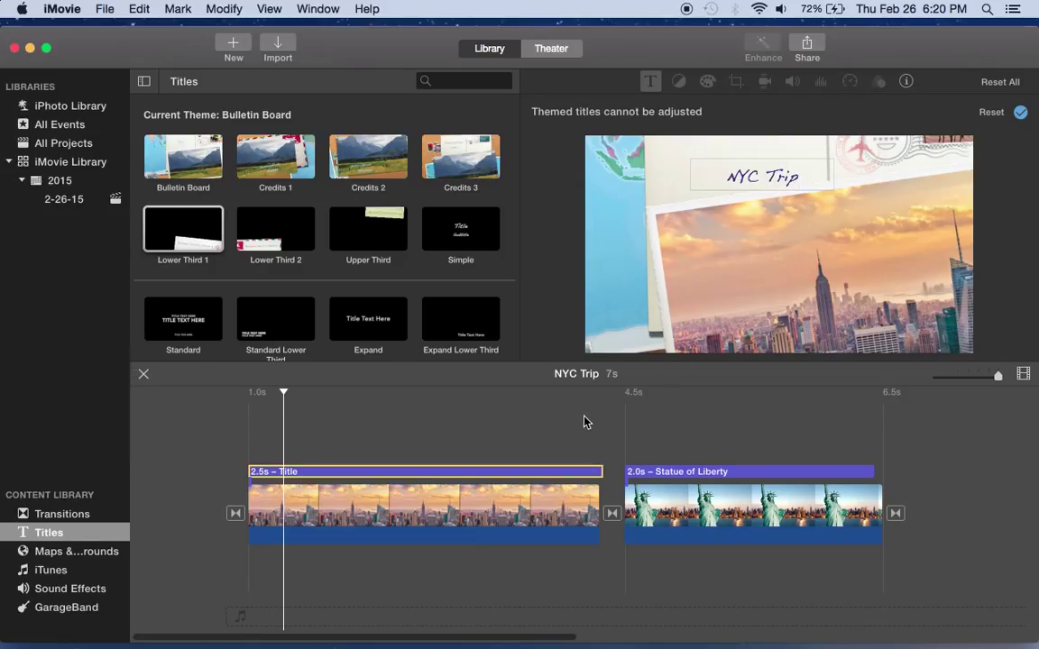
left_click(485, 432)
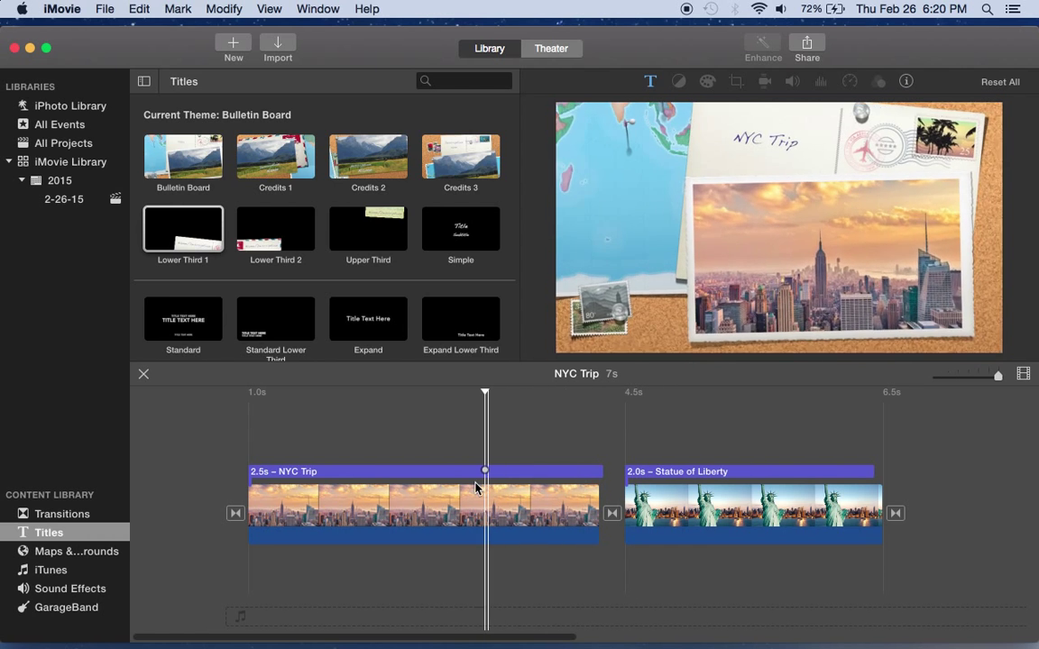
Play back the transition between the skyline and Statue of Liberty clips.
left_click(612, 510)
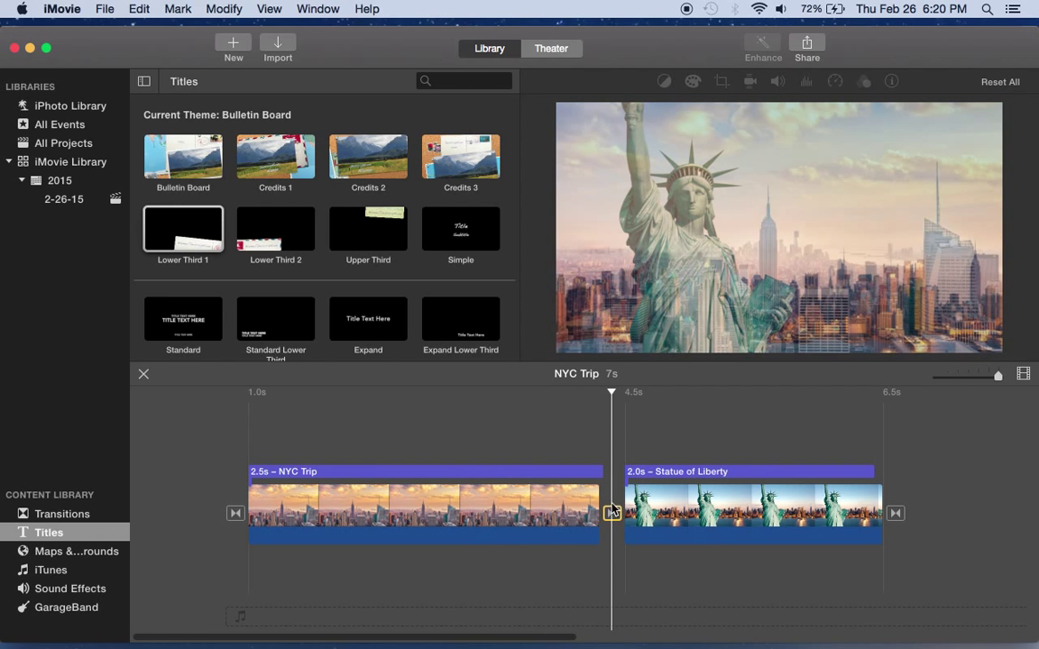
left_click(556, 510)
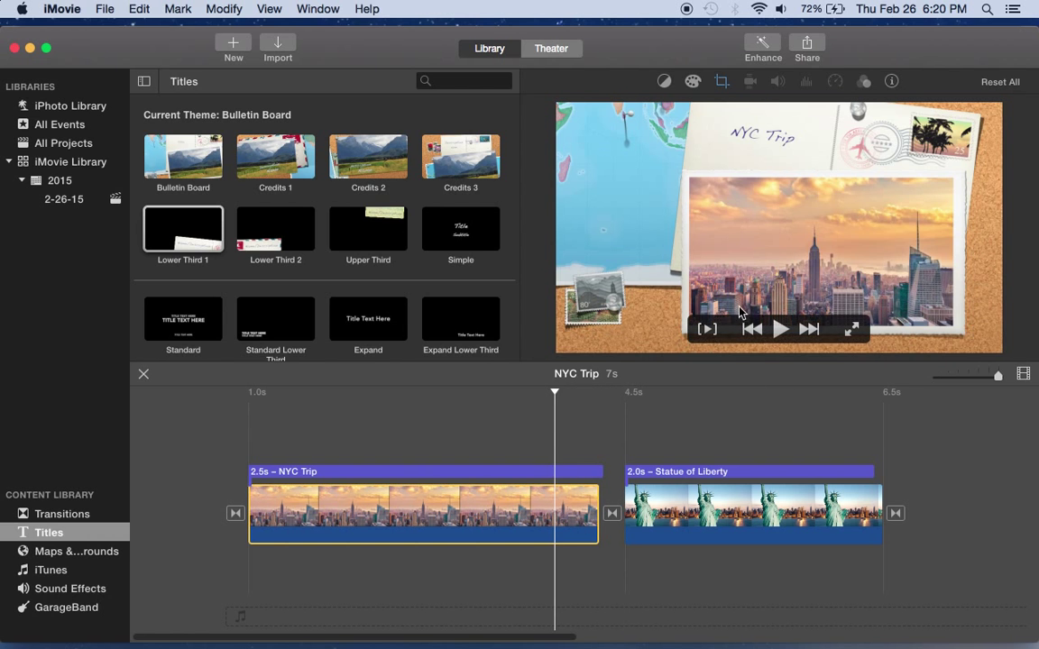
left_click(782, 329)
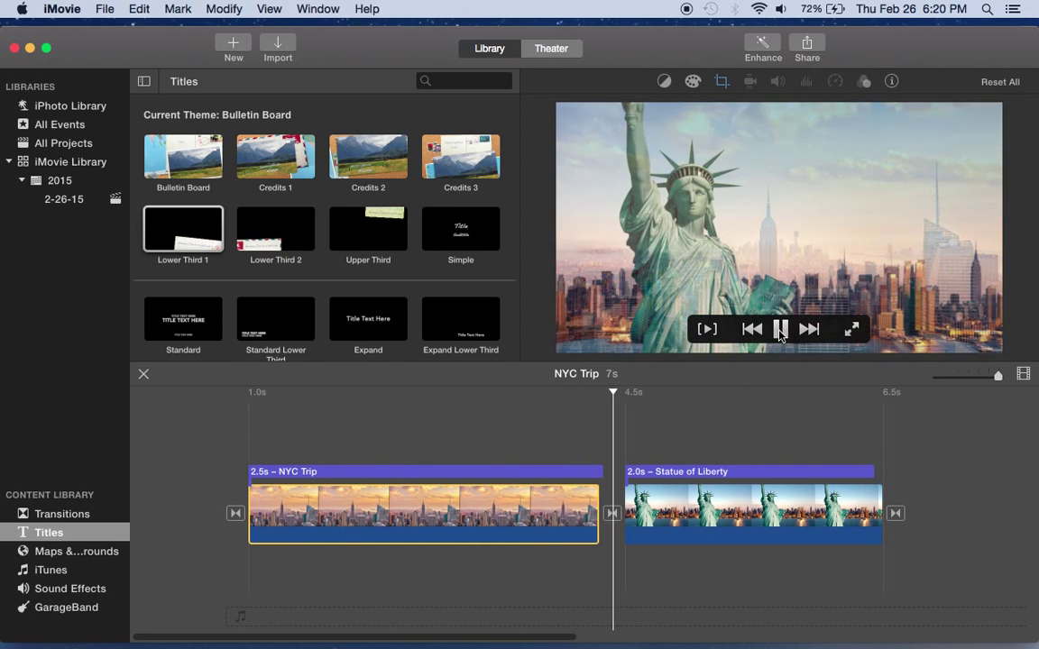
left_click(389, 427)
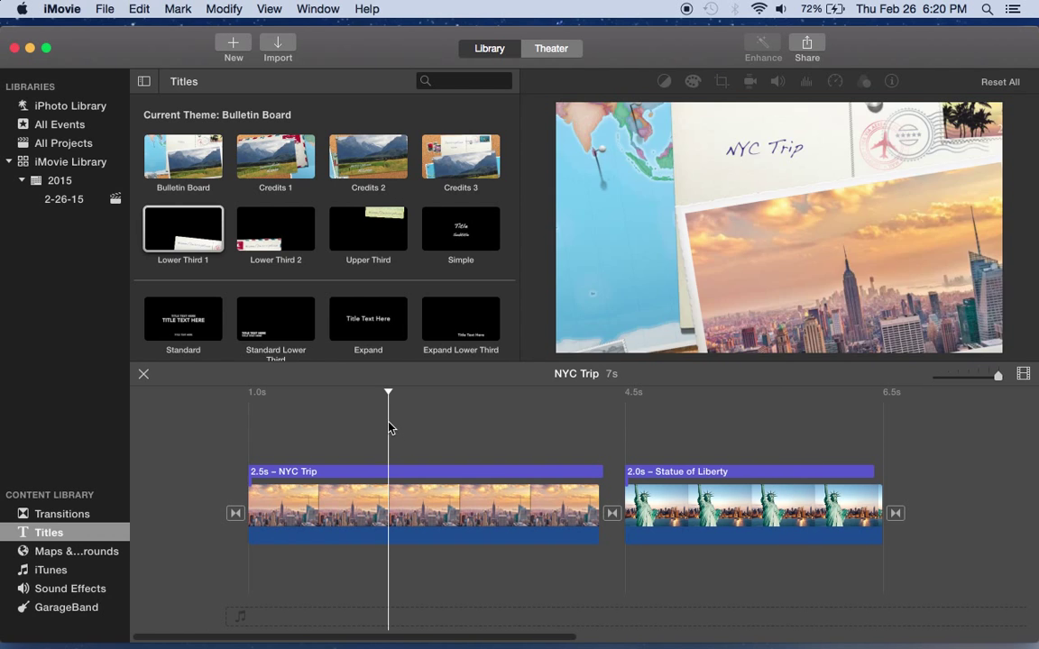
Apply the Cross Blur transition between the skyline and Statue of Liberty clips and play back the result.
left_click(59, 512)
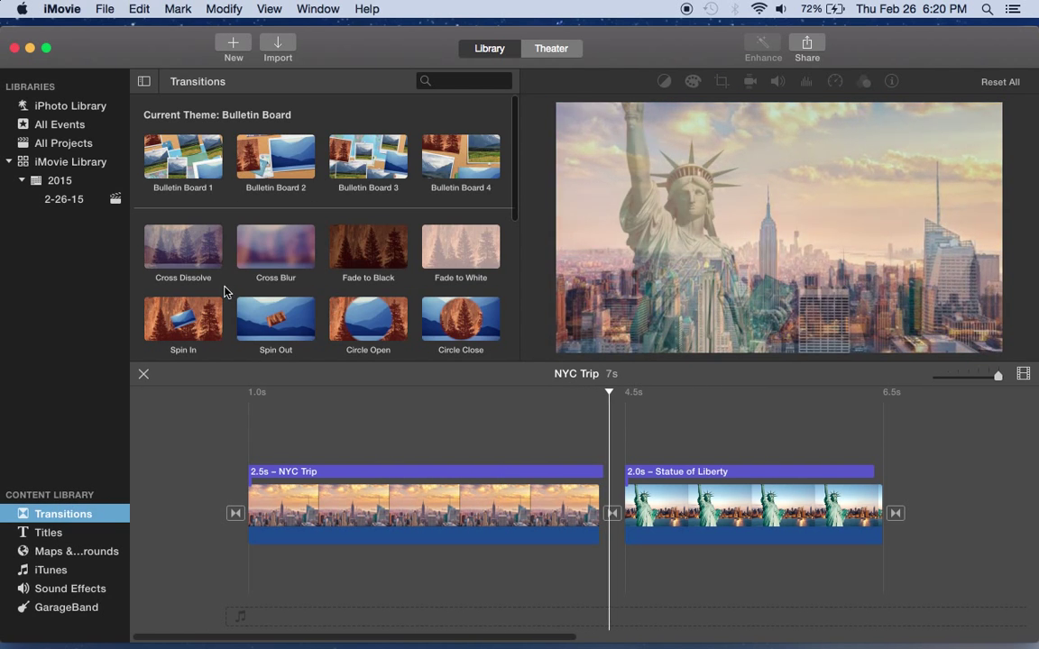
left_click(779, 329)
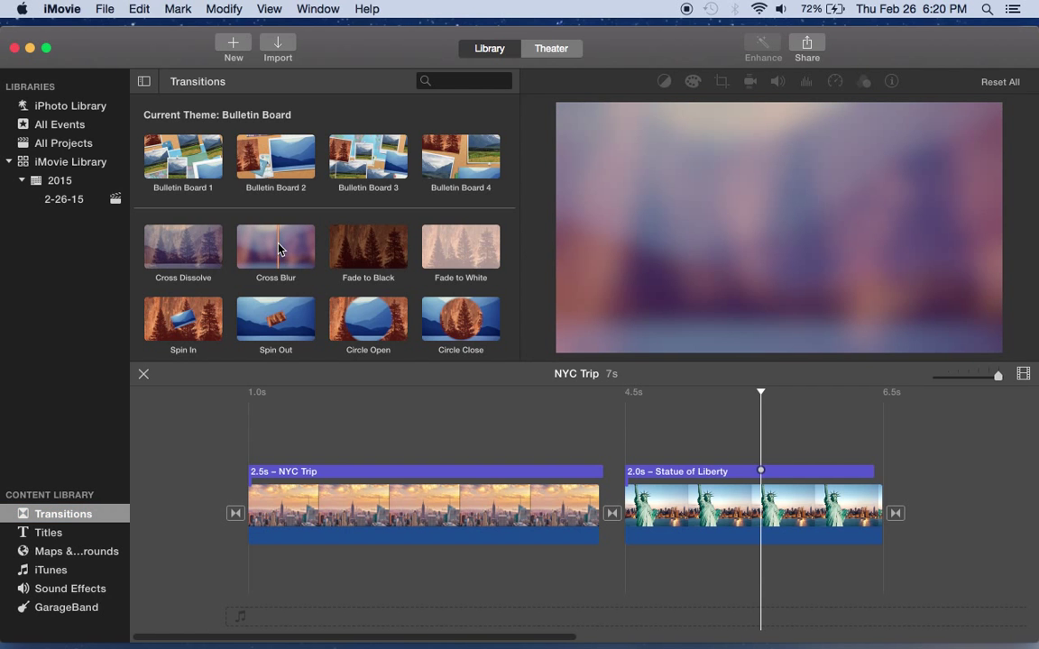
left_click_drag(280, 249, 612, 517)
left_click(551, 509)
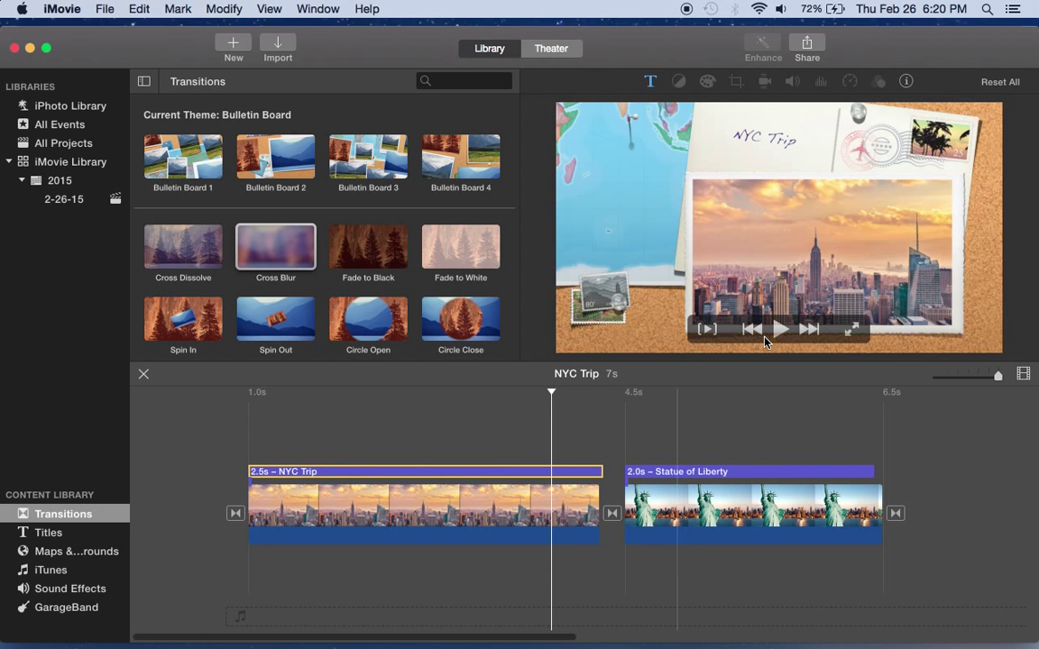
left_click(779, 330)
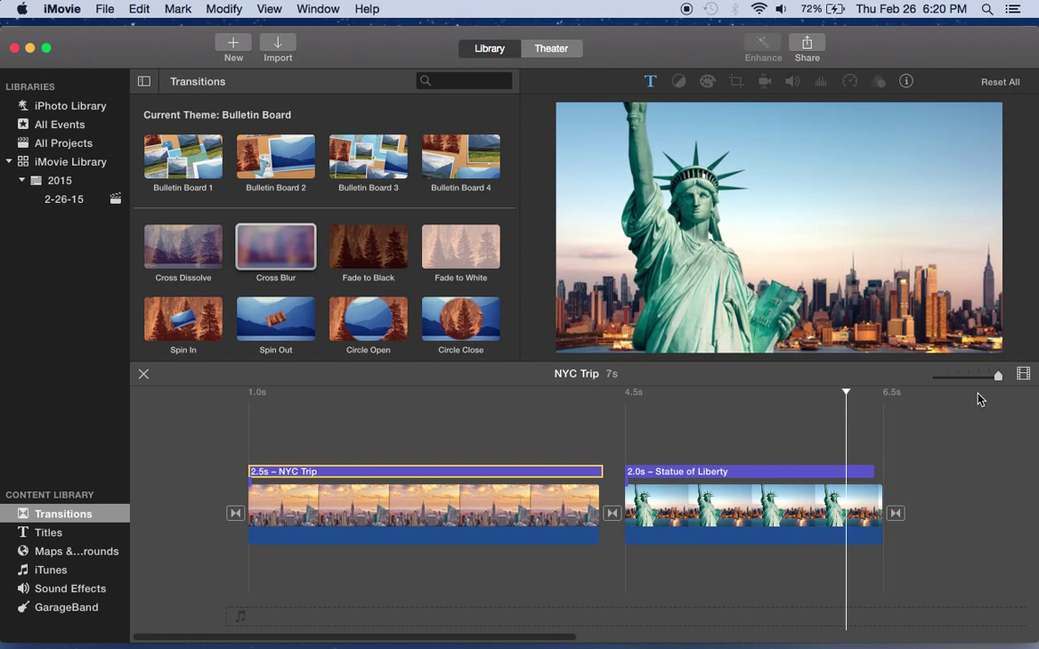
Add the Bronx Zoo entrance photo from the 2-26-15 event to the end of the movie, after the Statue of Liberty clip.
scroll(355, 446, "right", 3)
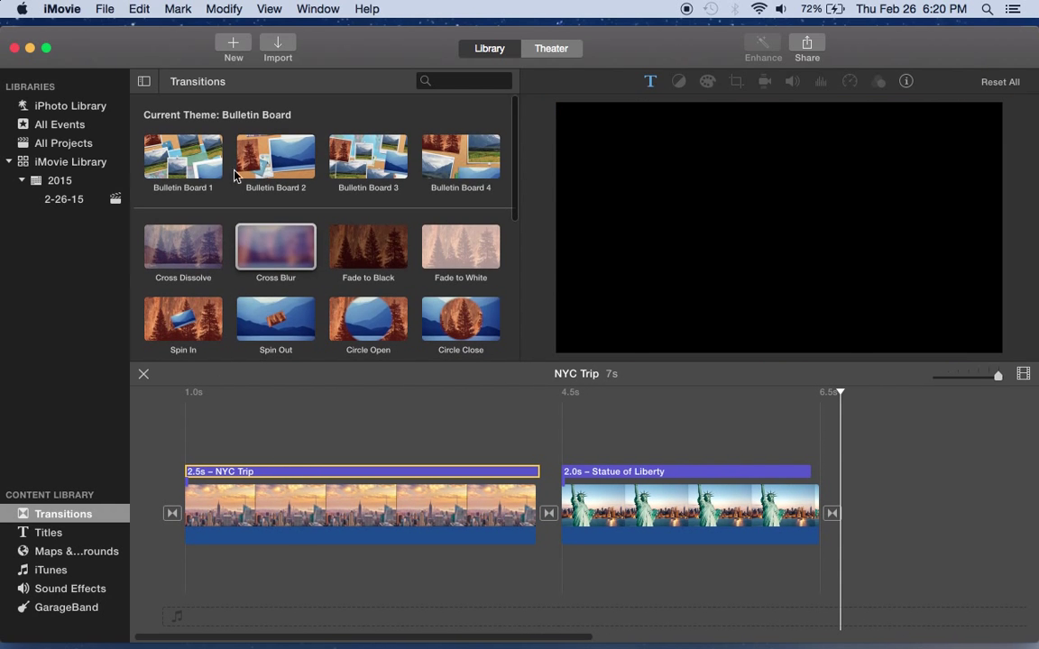
left_click(64, 201)
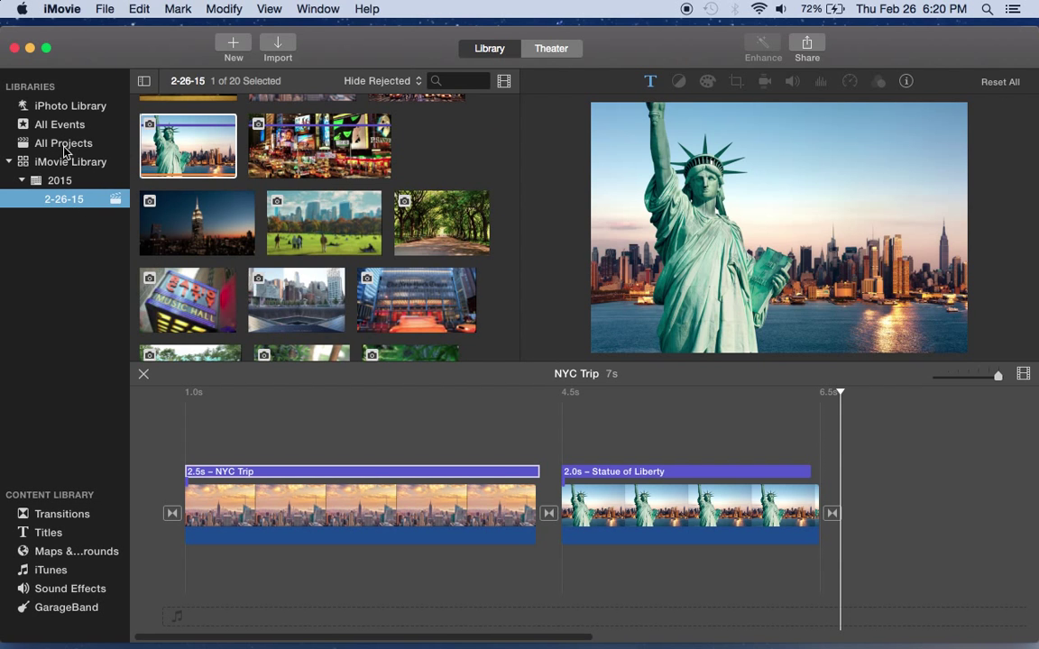
scroll(339, 196, "down", 3)
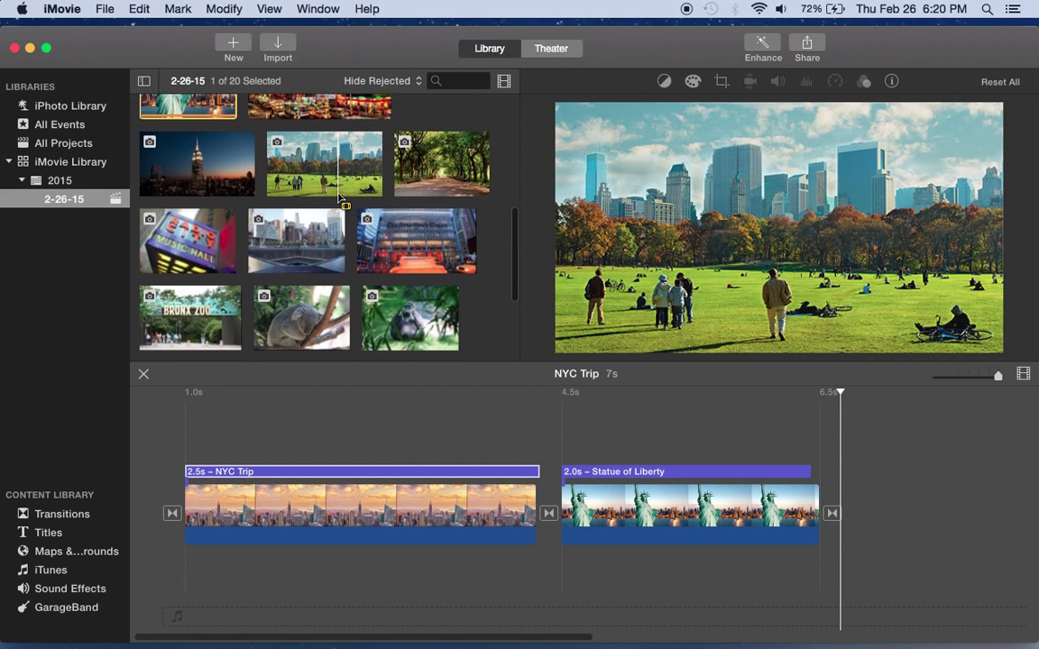
scroll(339, 196, "down", 1)
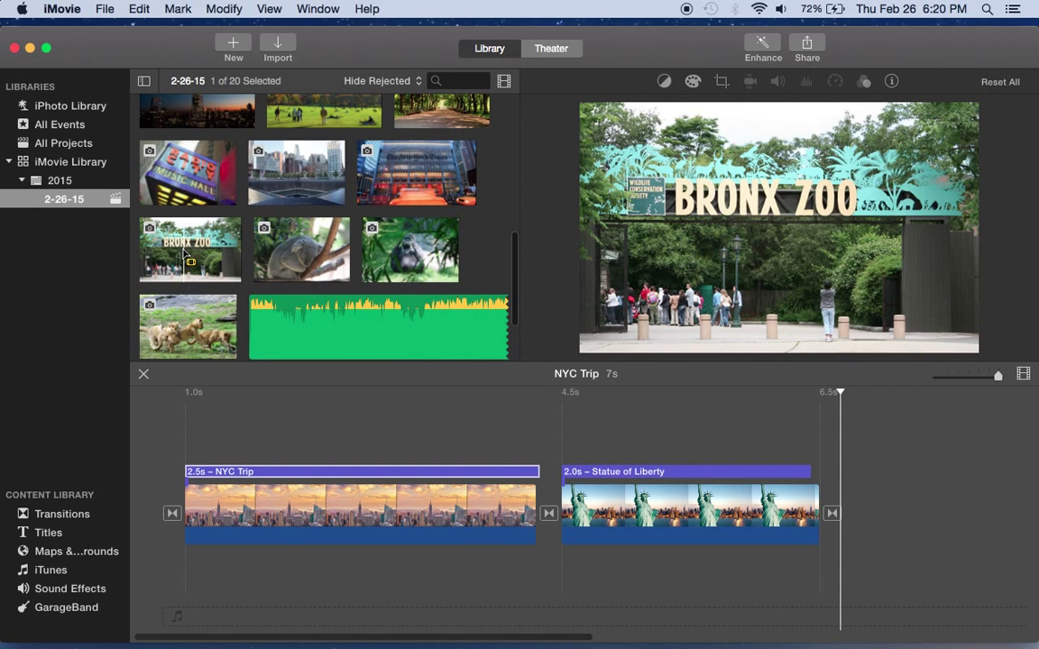
scroll(348, 275, "down", 3)
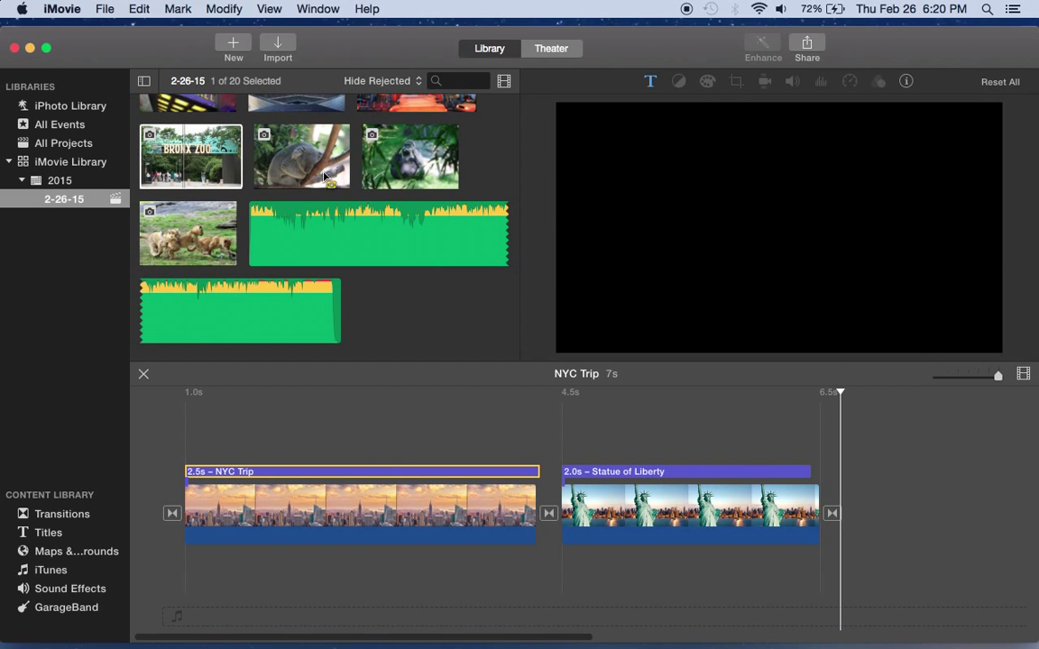
left_click_drag(190, 156, 853, 520)
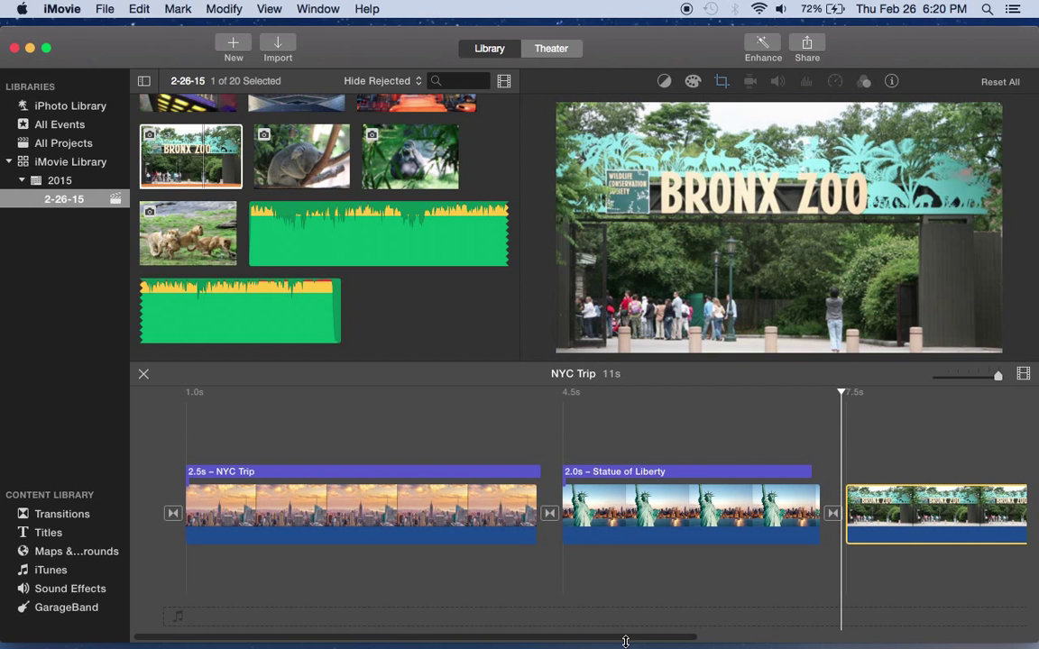
Trim the Bronx Zoo clip to 2.0 s.
left_click_drag(627, 639, 831, 641)
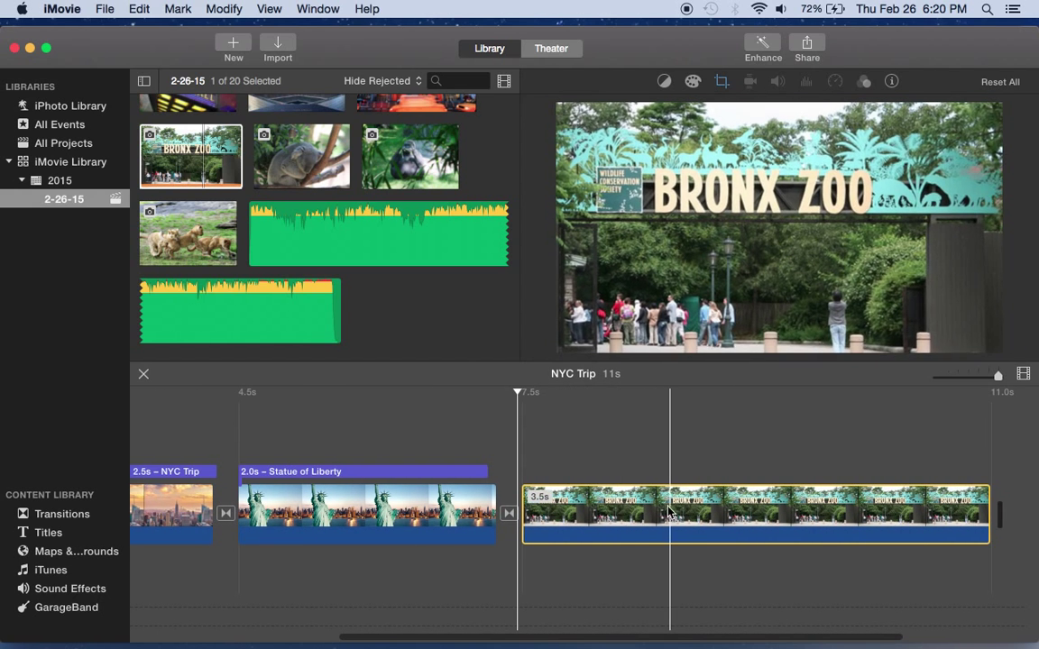
left_click(662, 514)
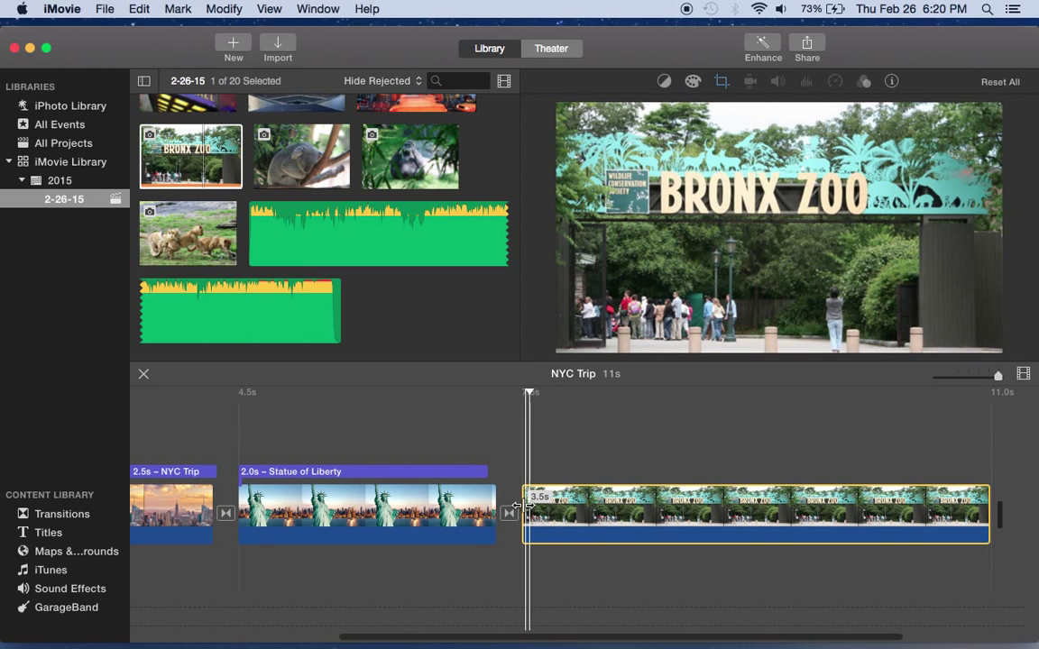
left_click_drag(525, 507, 736, 533)
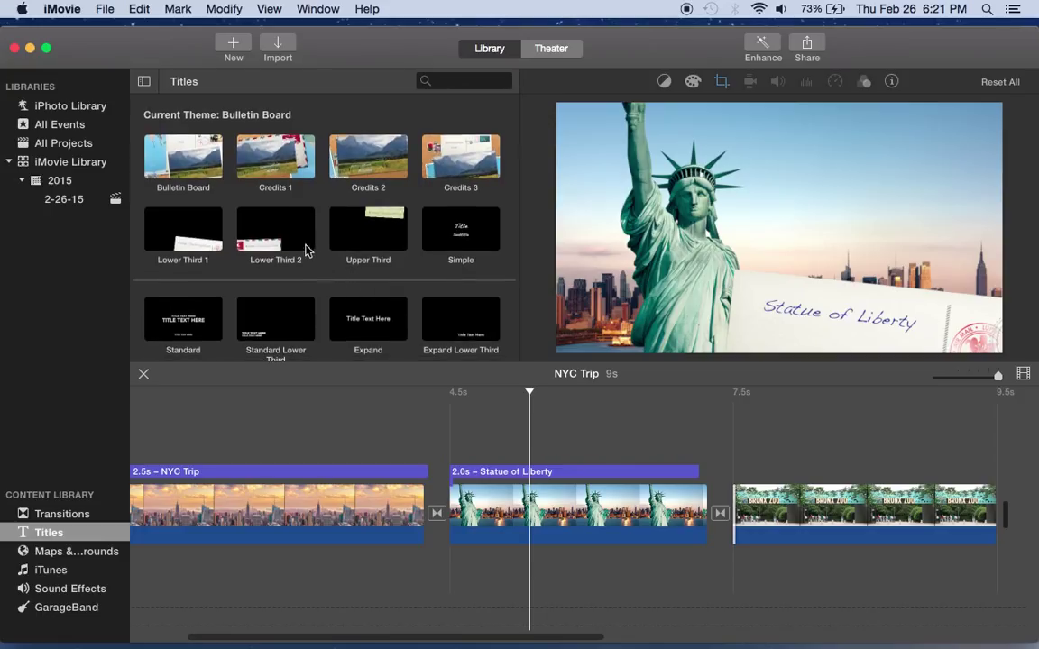
Add a Lower Third 2 title above the Bronx Zoo clip with the text Bronx Zoo.
left_click(265, 242)
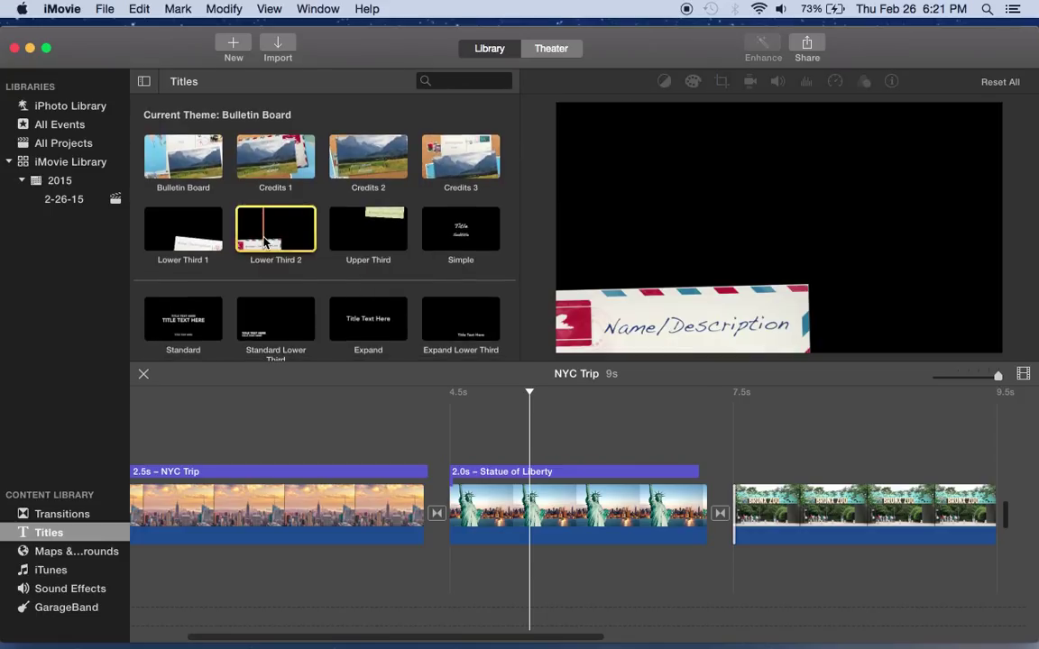
left_click_drag(300, 232, 802, 466)
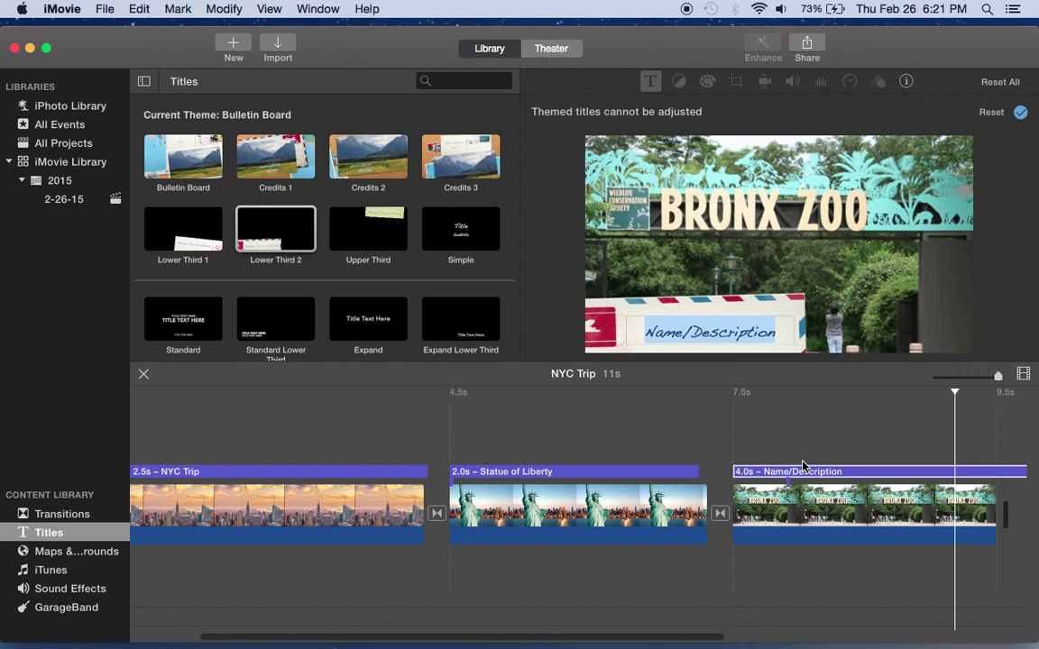
left_click(758, 473)
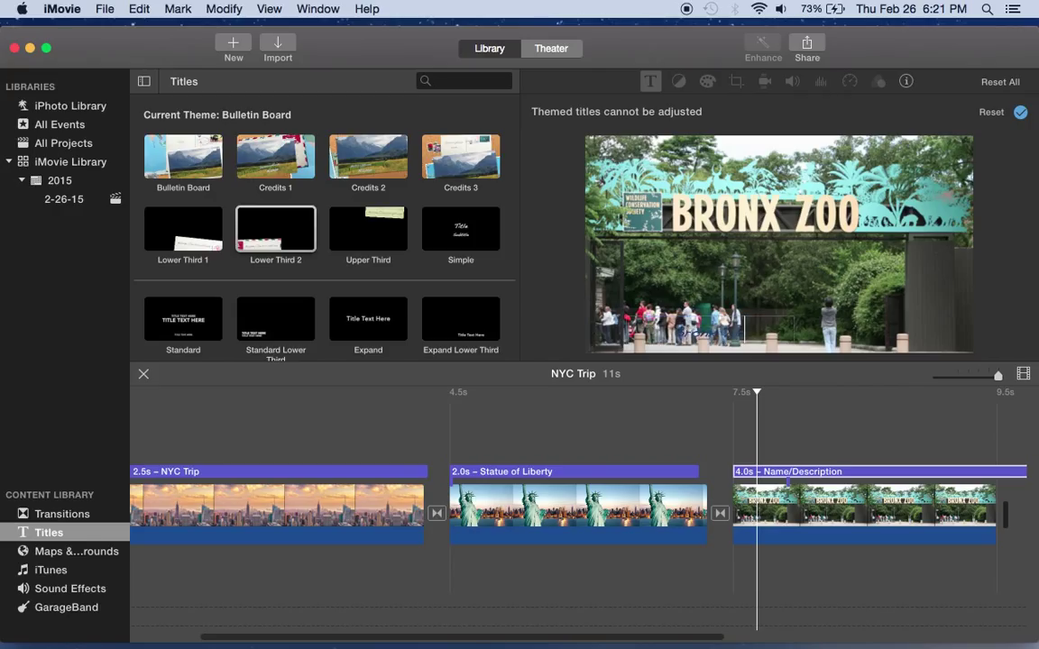
left_click(861, 451)
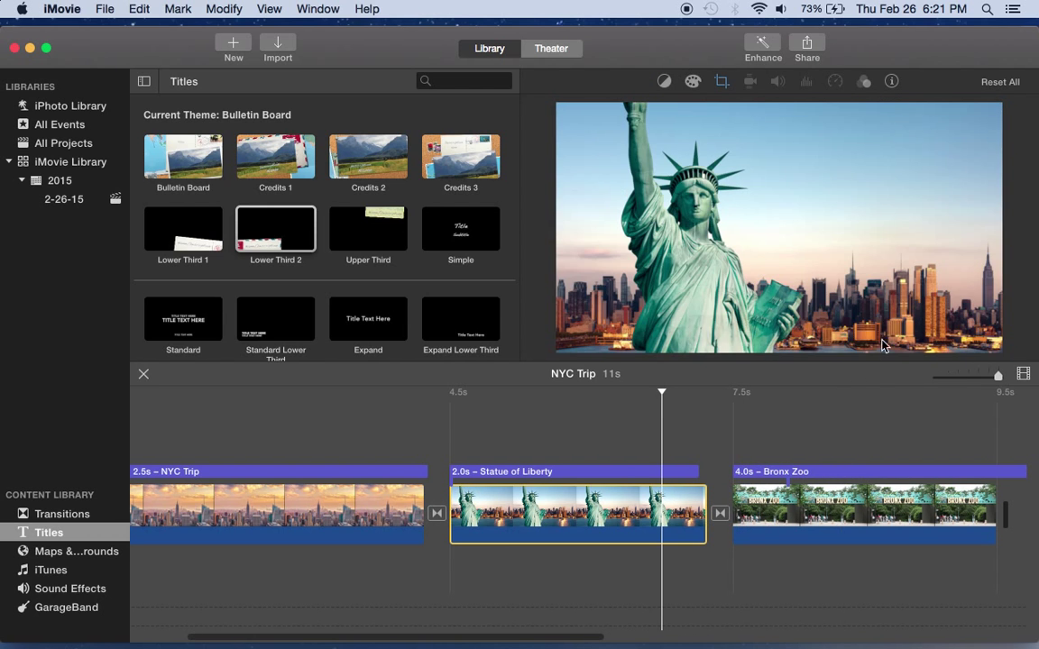
Play back the movie from the Statue of Liberty clip through the Bronx Zoo clip and its title.
left_click(780, 331)
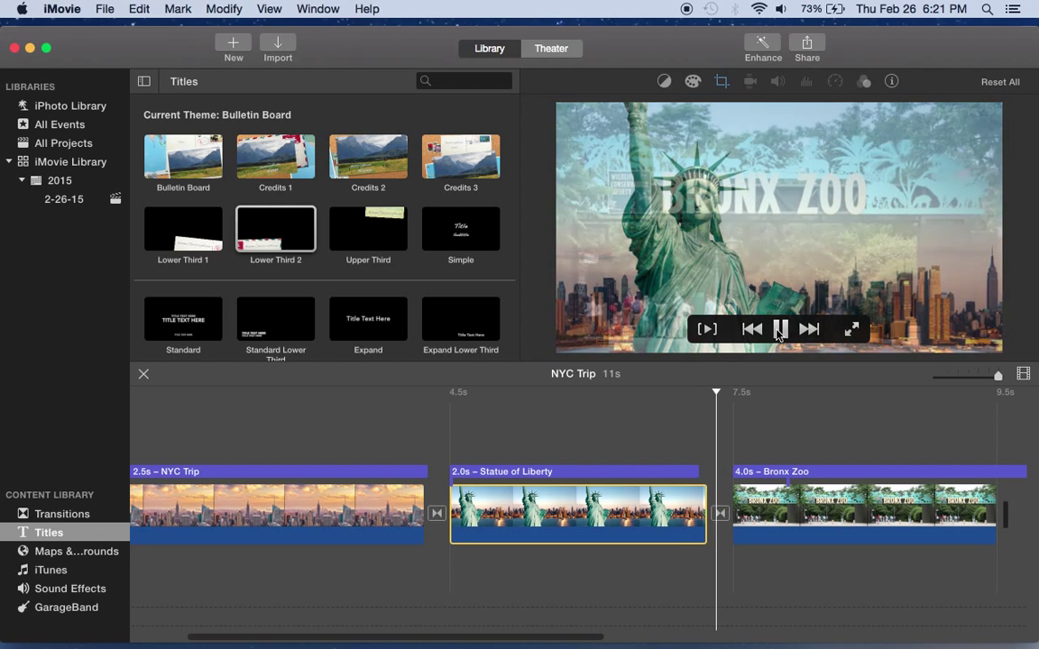
mouse_move(762, 322)
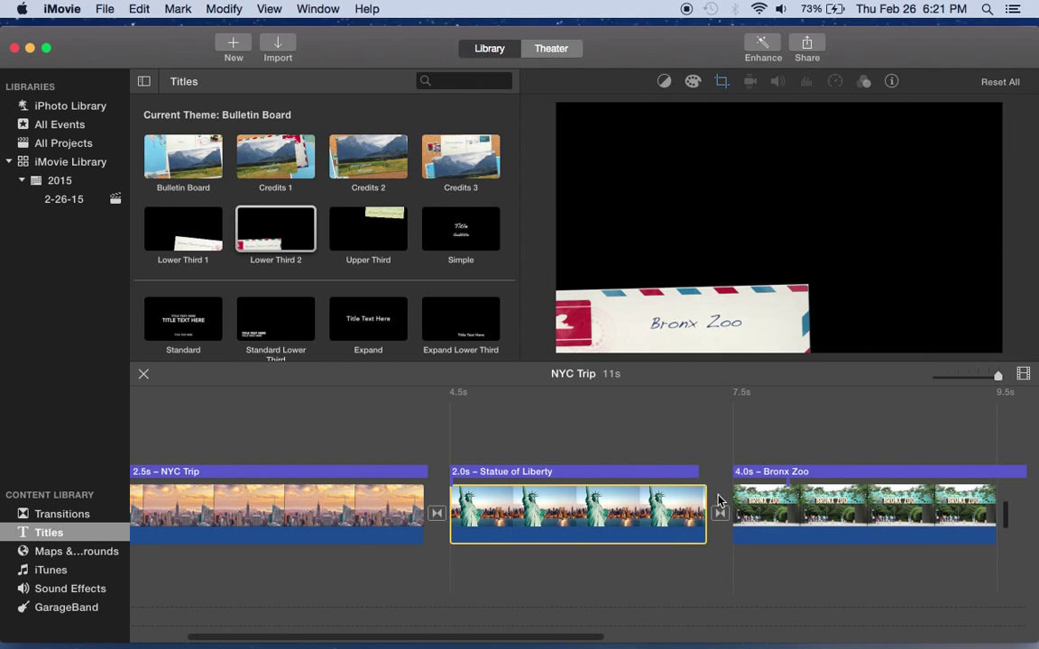
scroll(722, 523, "right", 10)
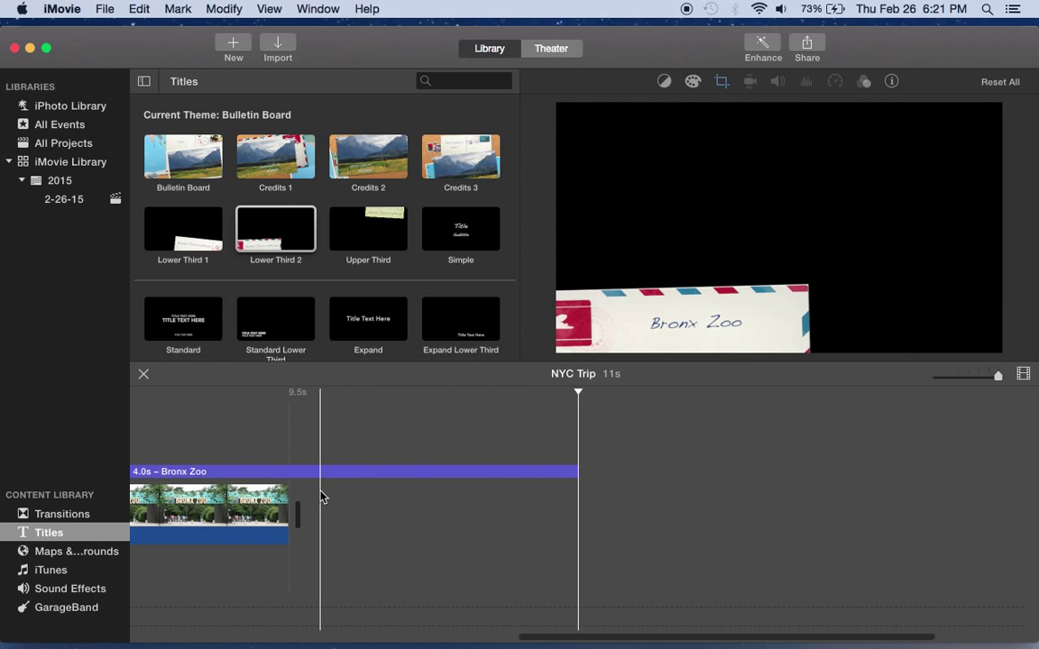
scroll(323, 497, "left", 6)
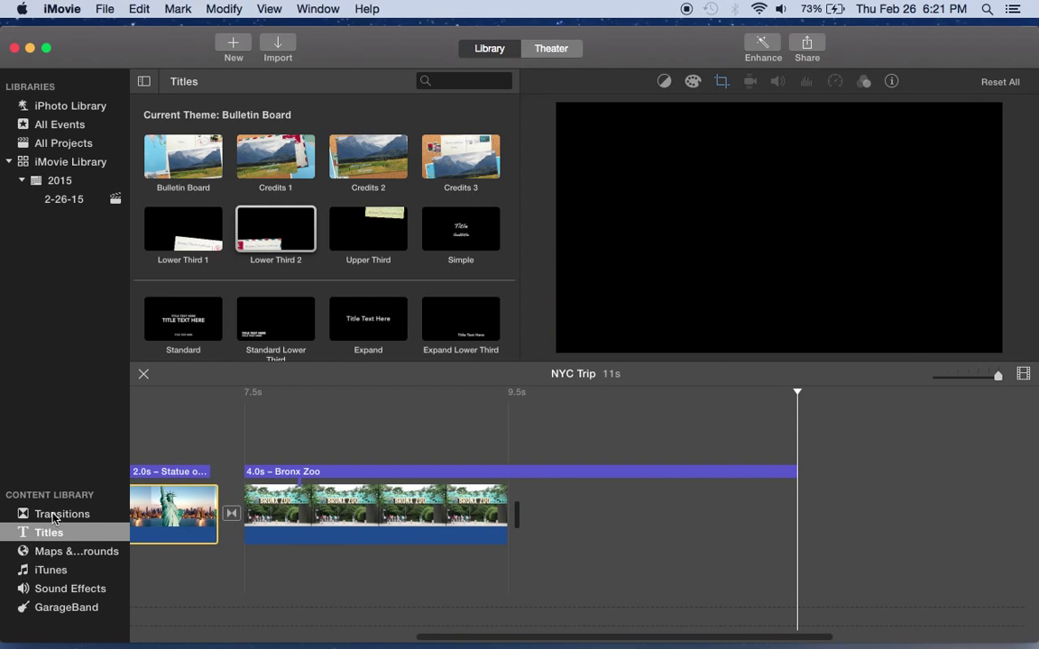
Apply the Cross Dissolve transition between the Statue of Liberty and Bronx Zoo clips and play back the result.
left_click(56, 515)
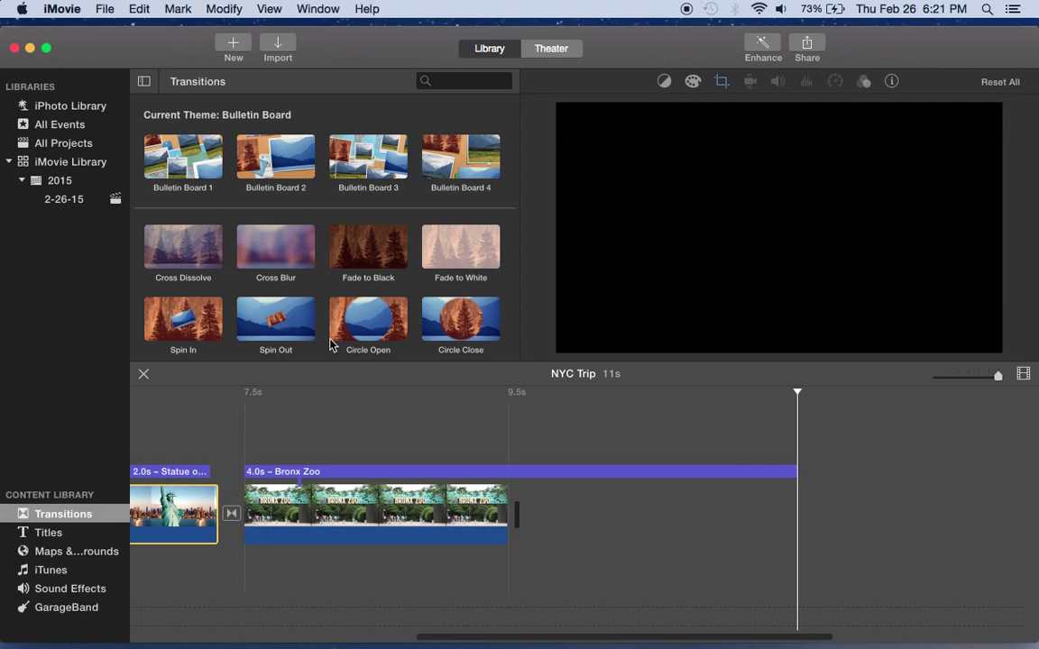
scroll(330, 343, "down", 3)
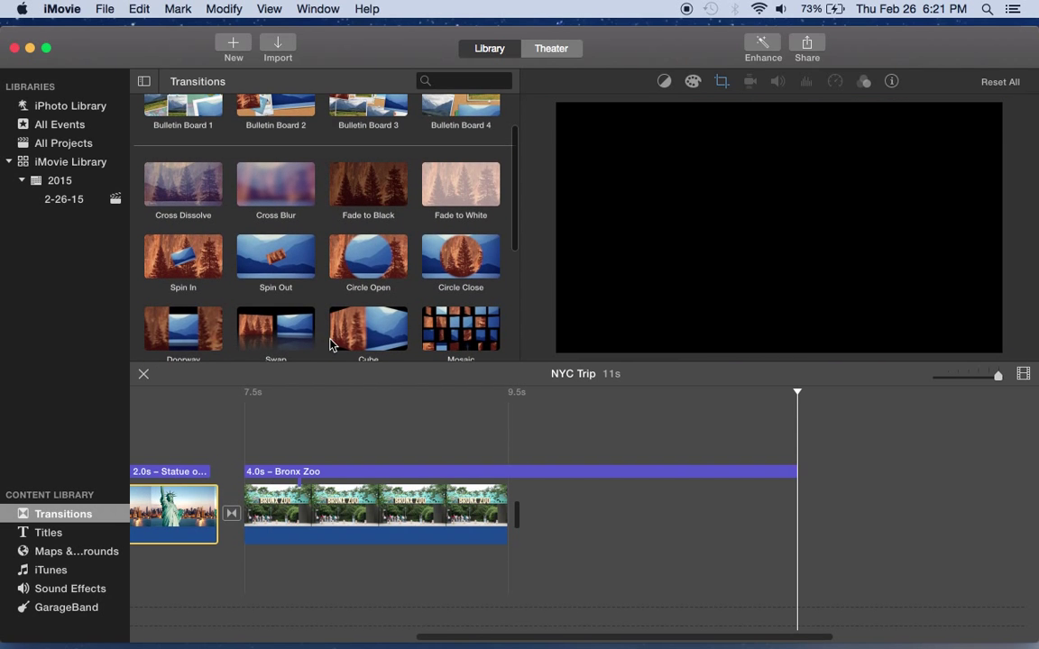
left_click_drag(181, 196, 205, 514)
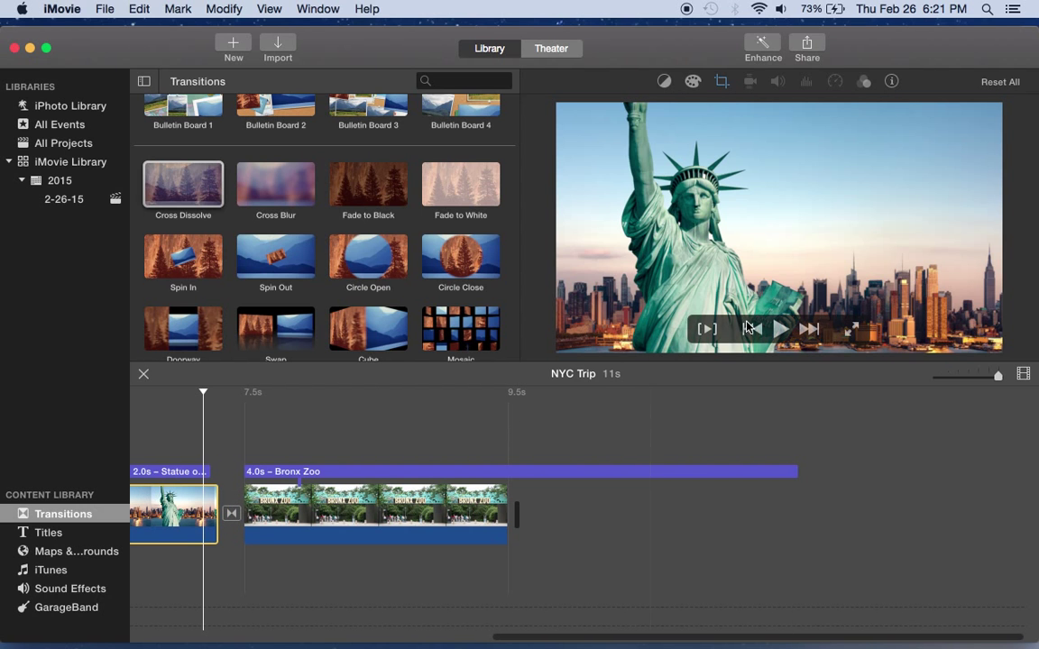
left_click(776, 330)
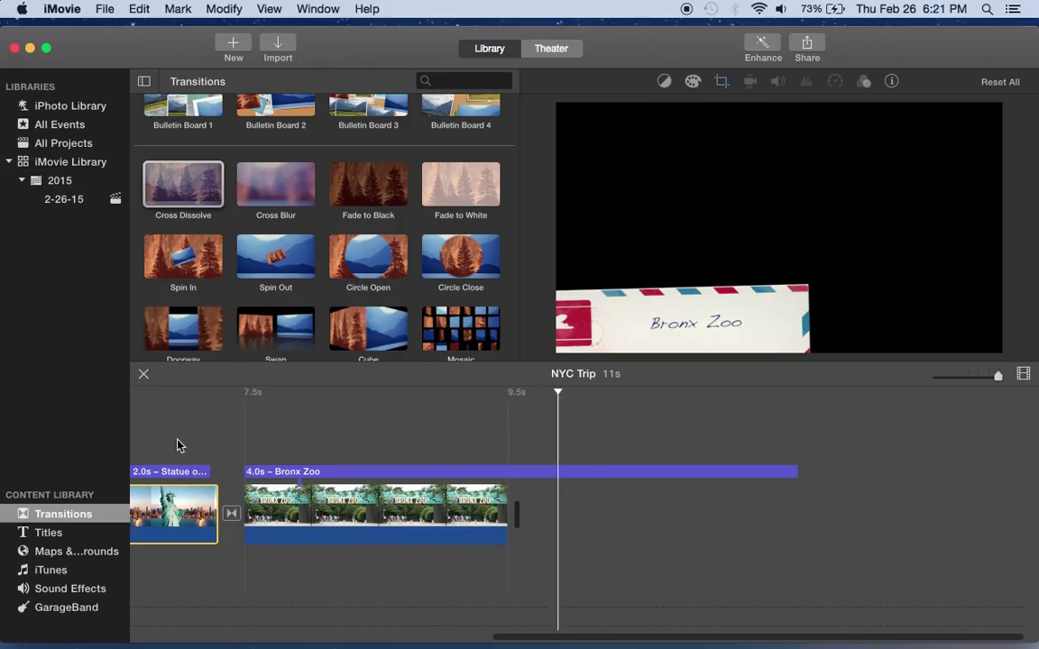
scroll(200, 333, "up", 3)
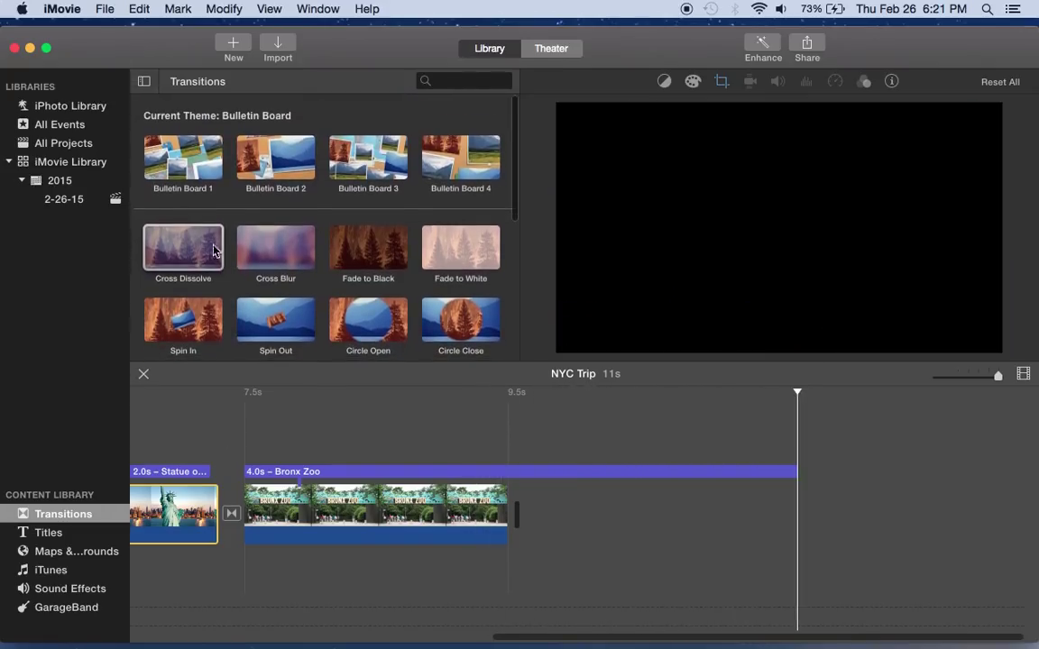
Add the Times Square photo with the yellow taxis after the Bronx Zoo clip and trim it to 2.0 s.
left_click(64, 199)
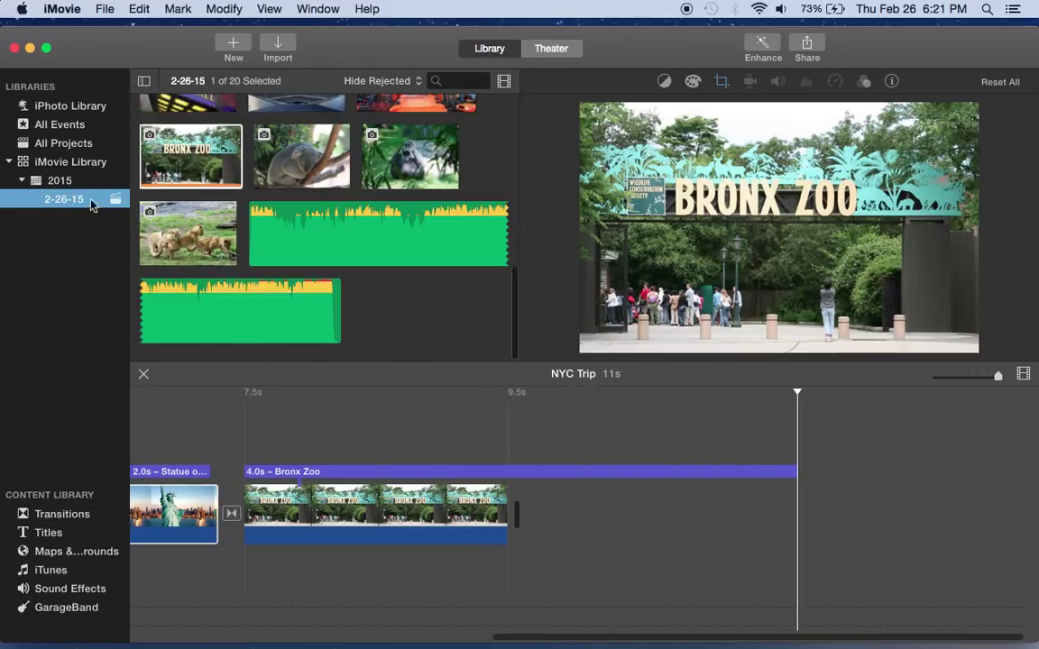
scroll(294, 216, "up", 5)
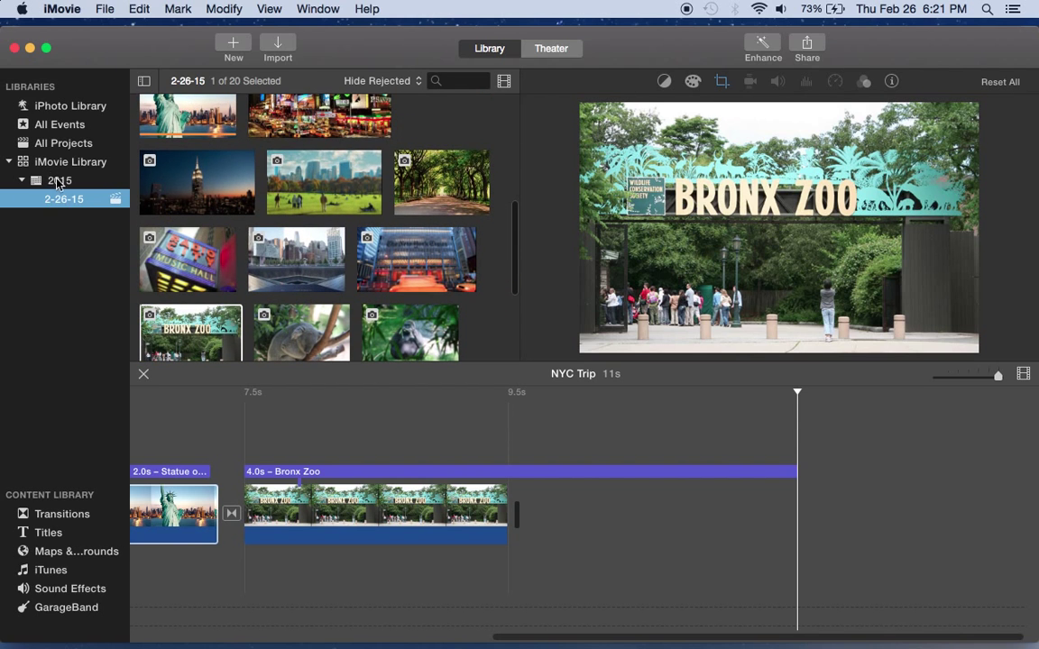
key("ctrl+Up")
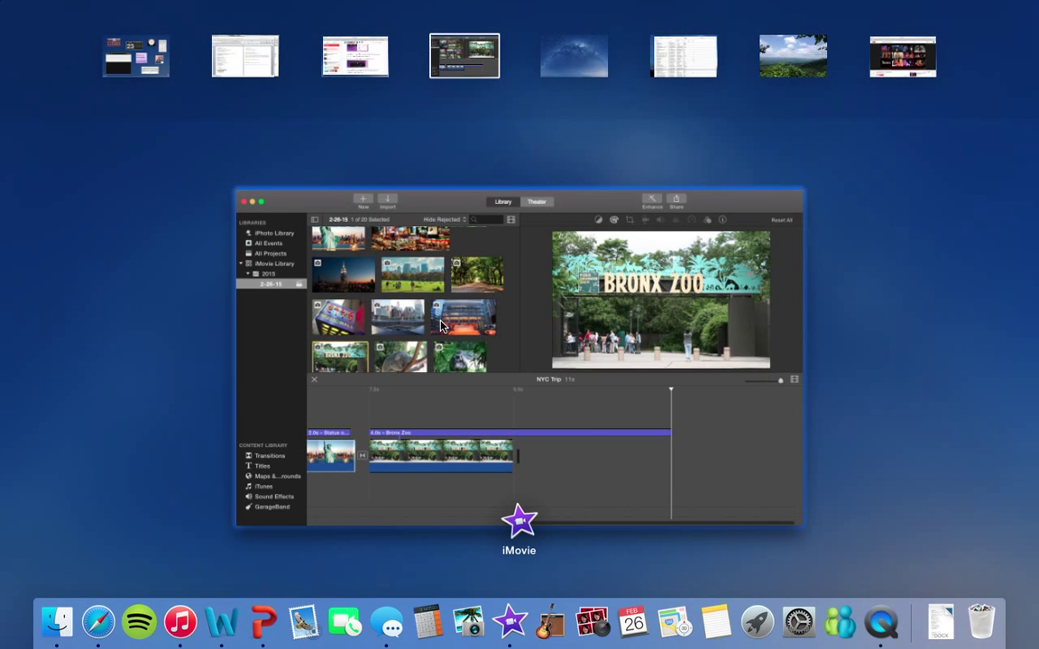
left_click(442, 327)
scroll(438, 307, "up", 5)
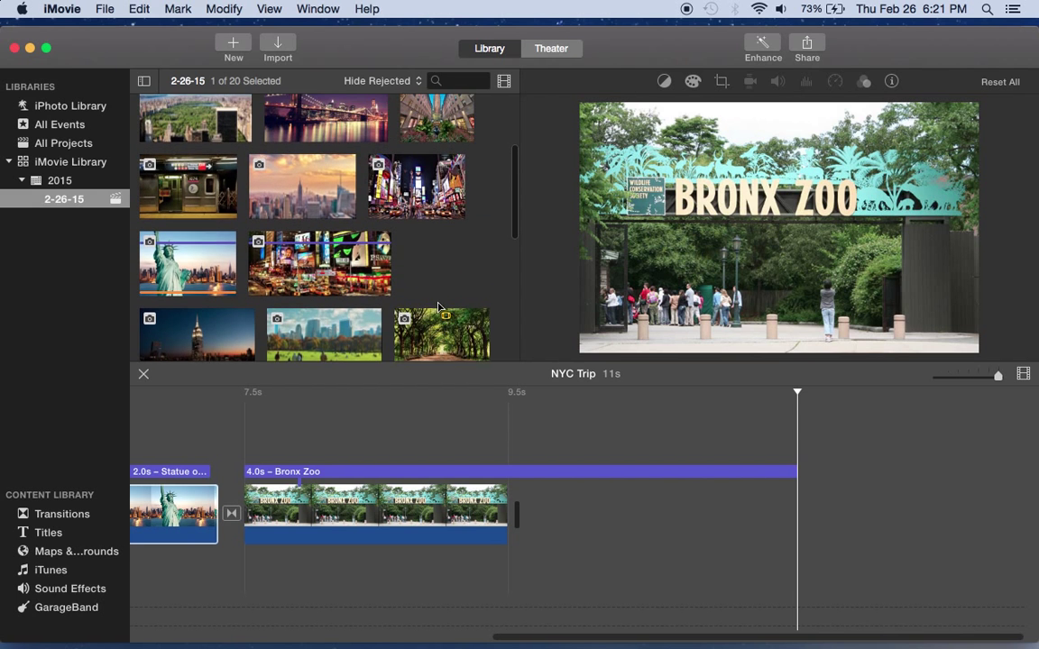
scroll(419, 255, "down", 5)
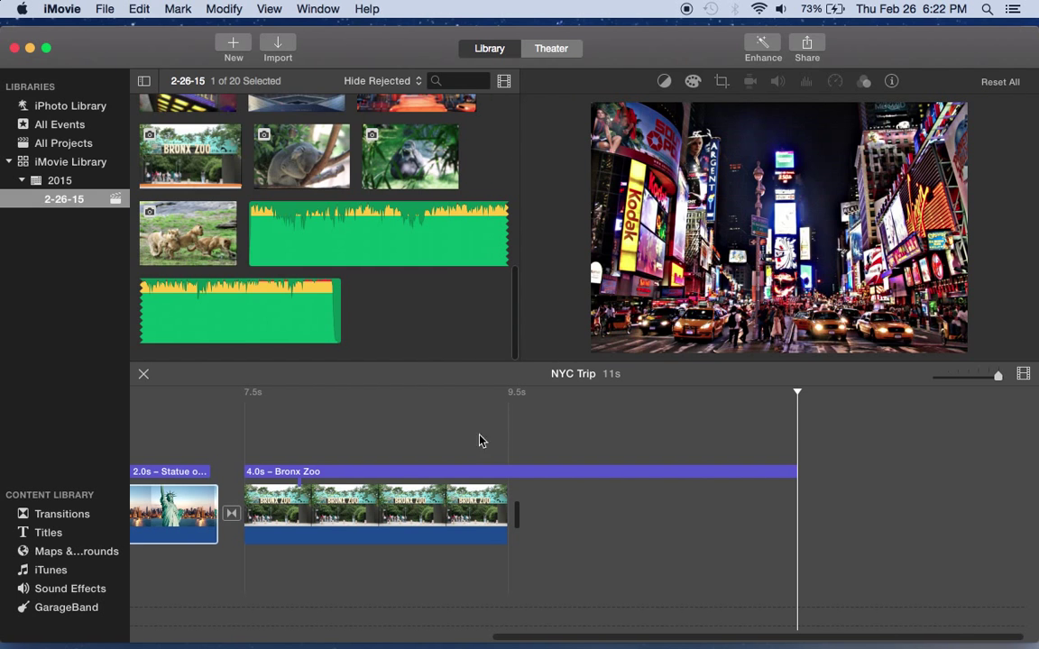
scroll(420, 255, "up", 5)
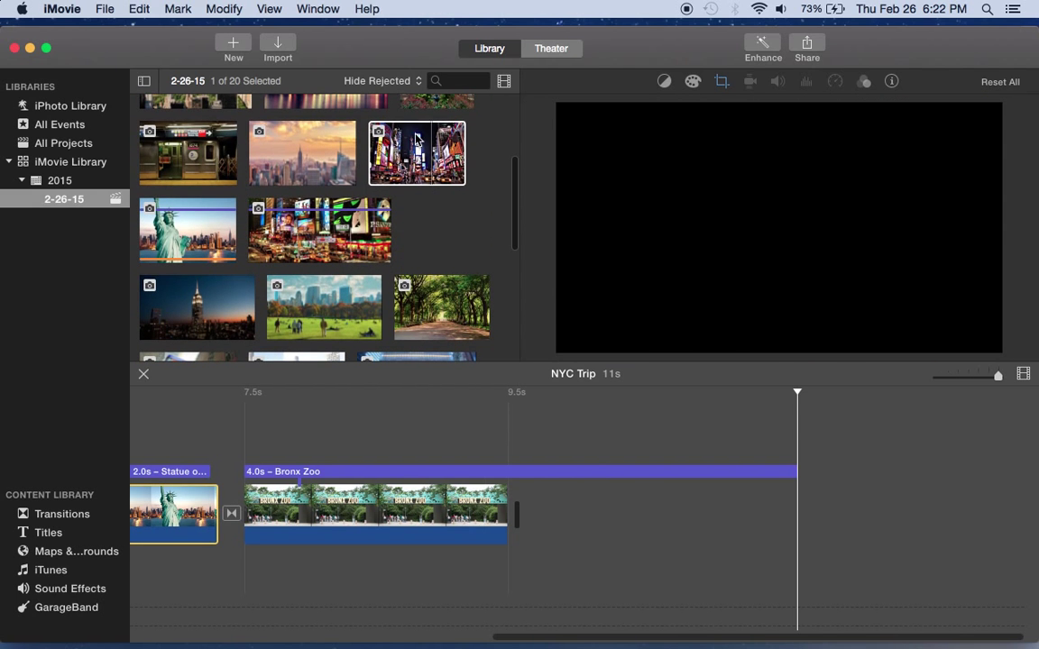
left_click_drag(388, 135, 787, 514)
scroll(629, 412, "right", 3)
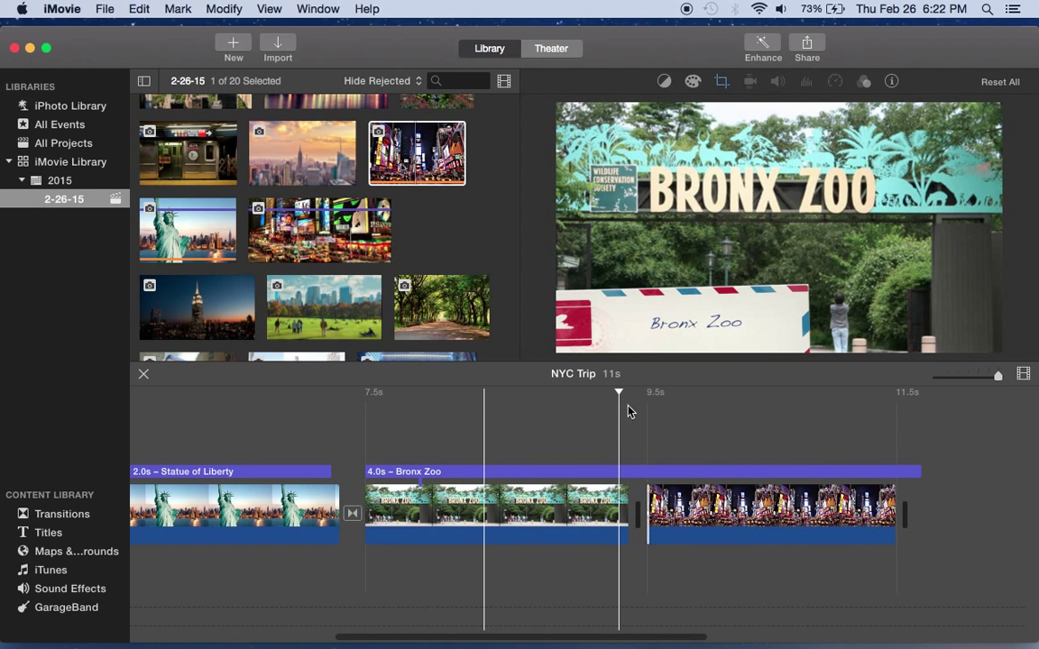
Trim the Bronx Zoo title to 2.0 s, aligned with the start of its clip.
left_click(702, 472)
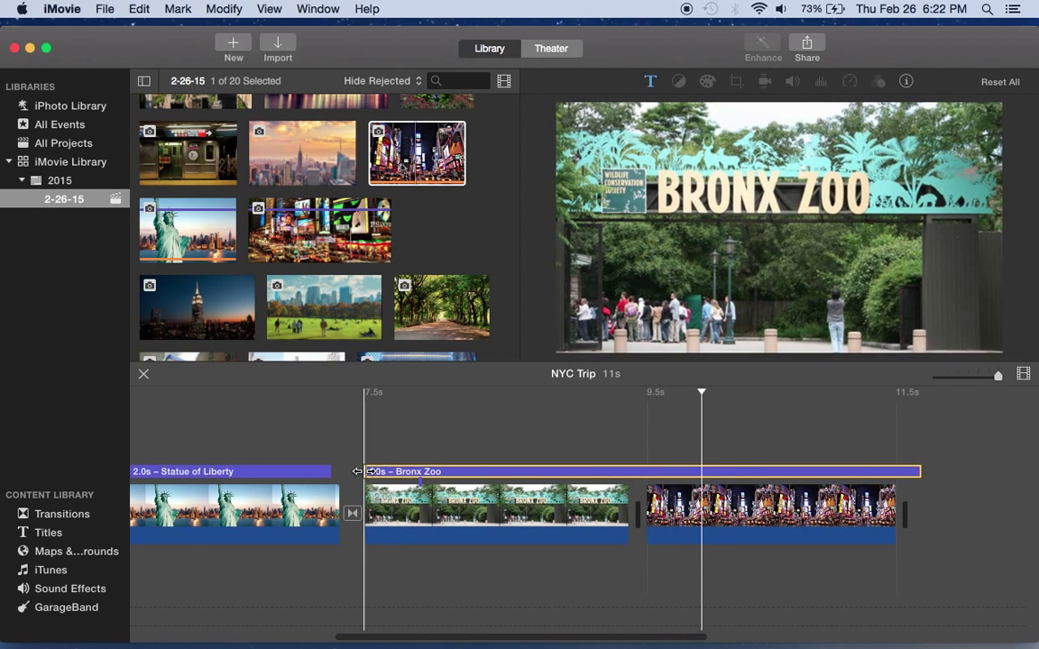
left_click_drag(363, 474, 404, 478)
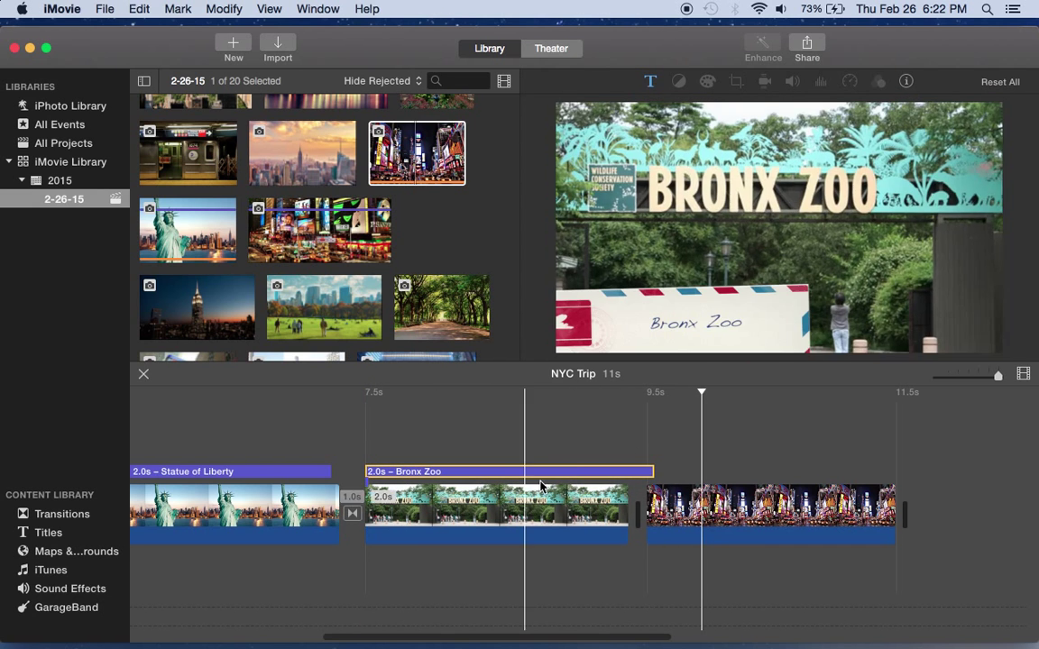
Add a 2.0 s Upper Third title reading "Time Square" over the Times Square clip.
left_click(752, 534)
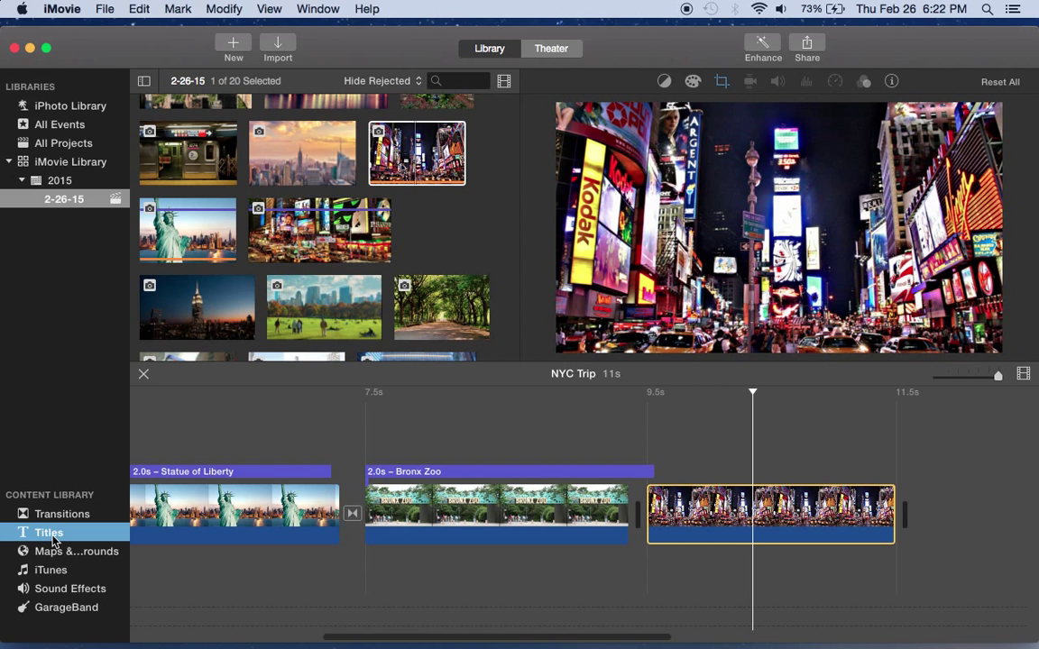
scroll(487, 283, "down", 10)
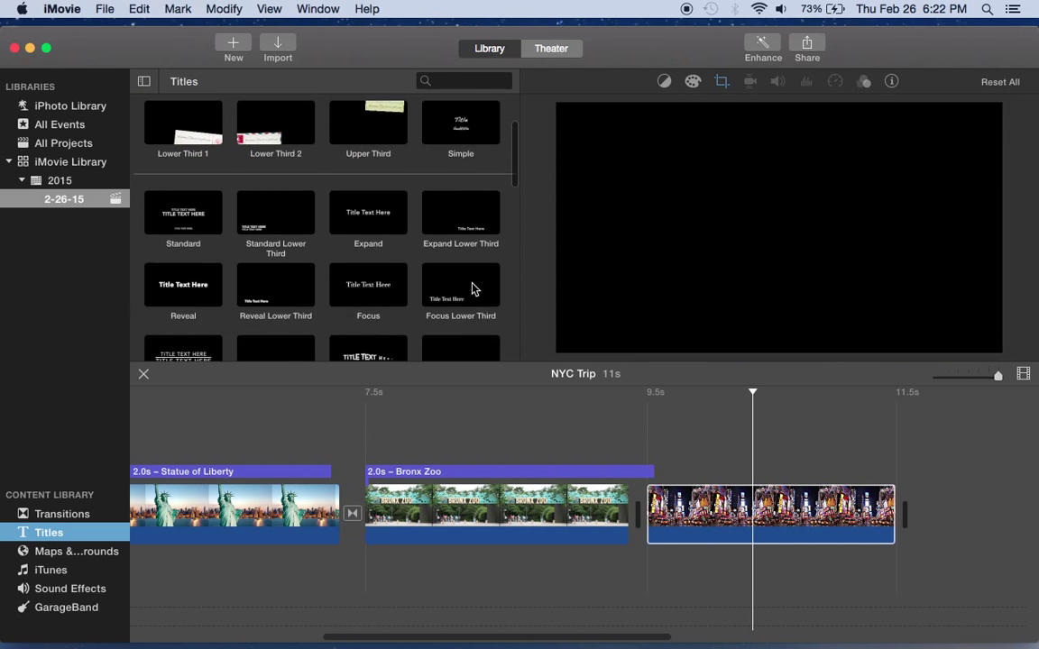
scroll(473, 288, "down", 8)
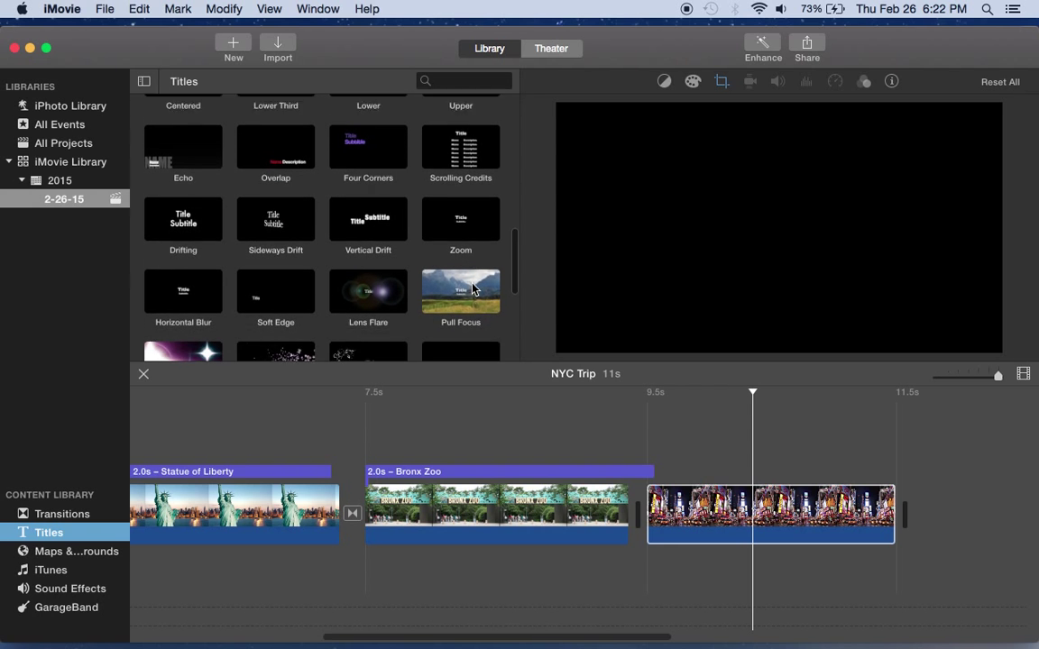
scroll(472, 289, "down", 4)
scroll(472, 288, "up", 4)
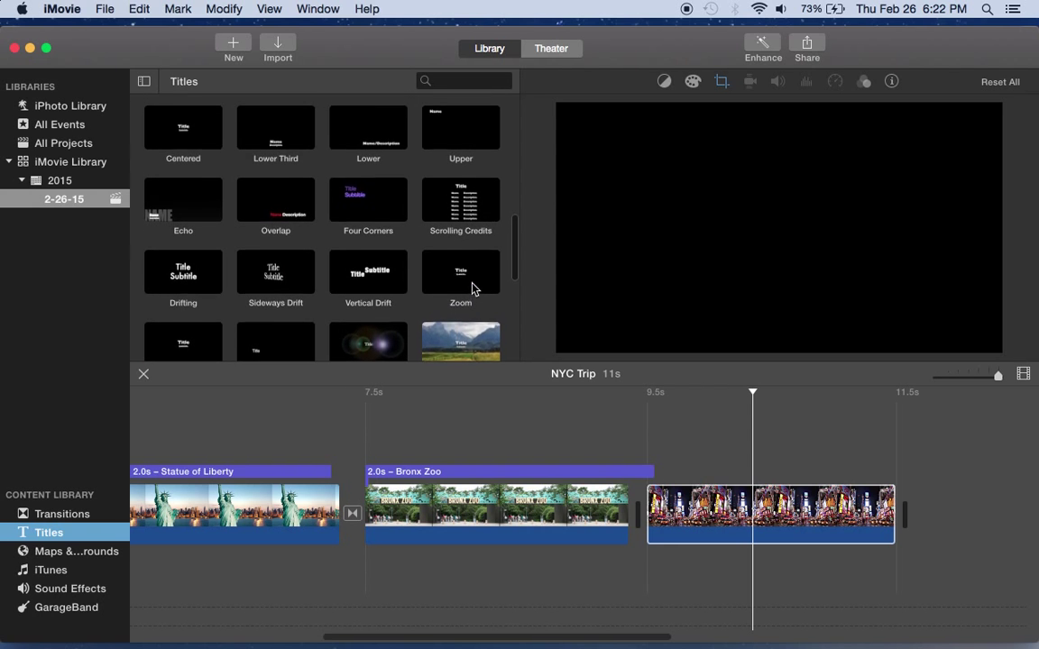
scroll(471, 289, "up", 3)
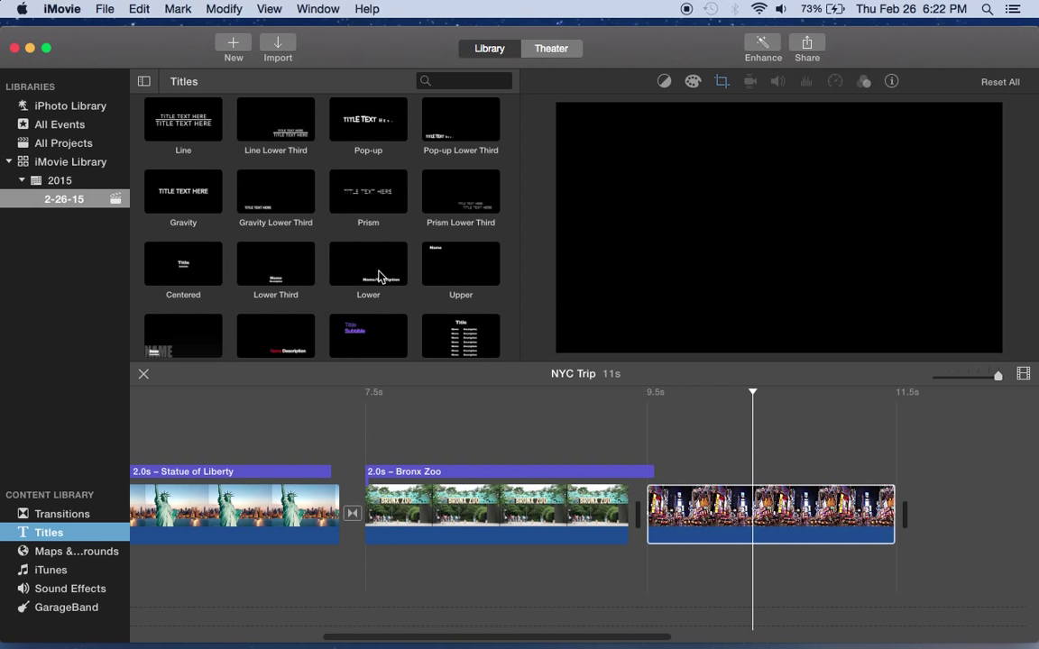
scroll(379, 277, "up", 3)
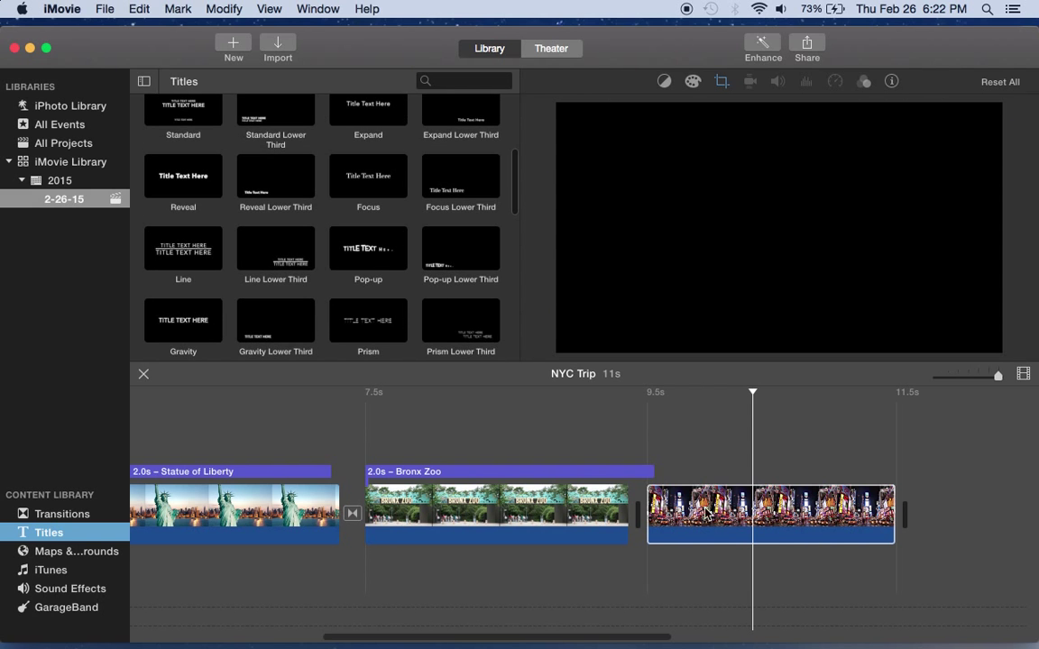
left_click(809, 510)
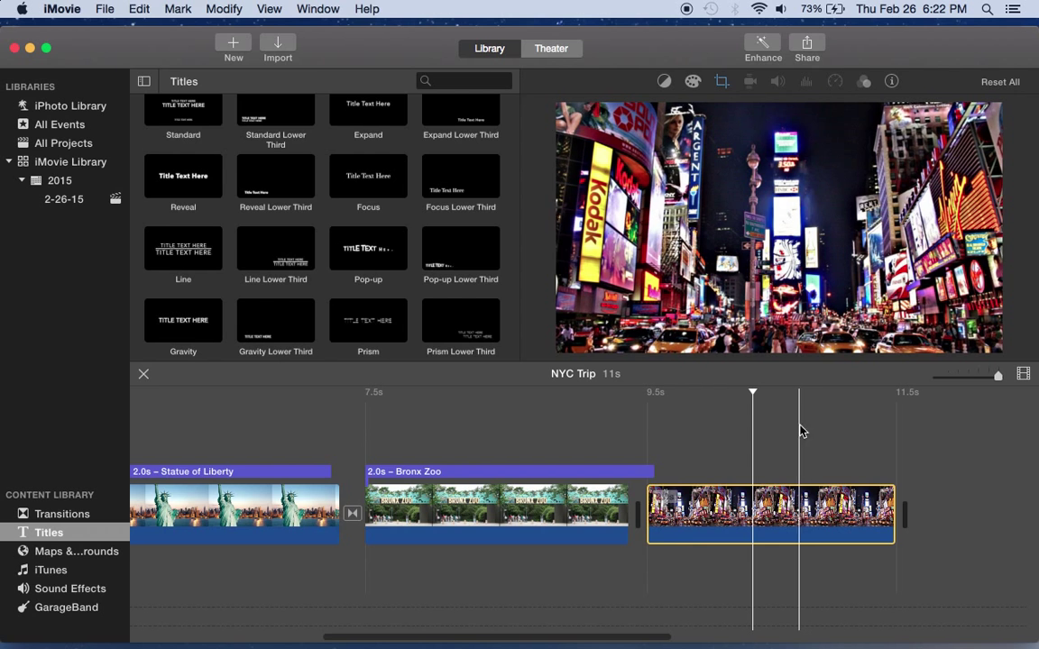
mouse_move(829, 349)
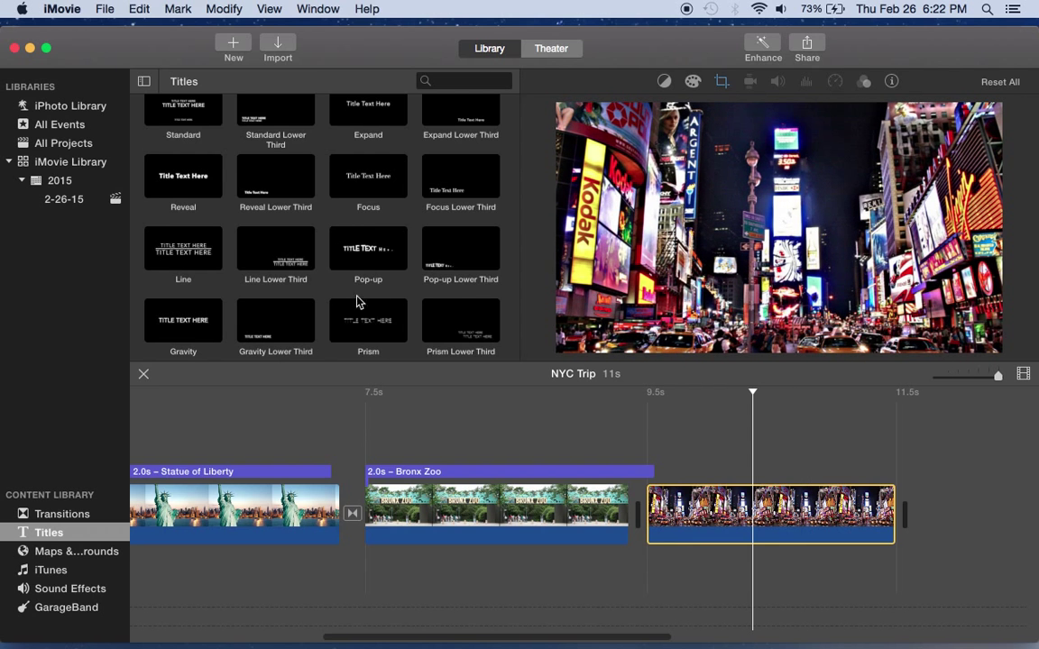
scroll(332, 295, "up", 5)
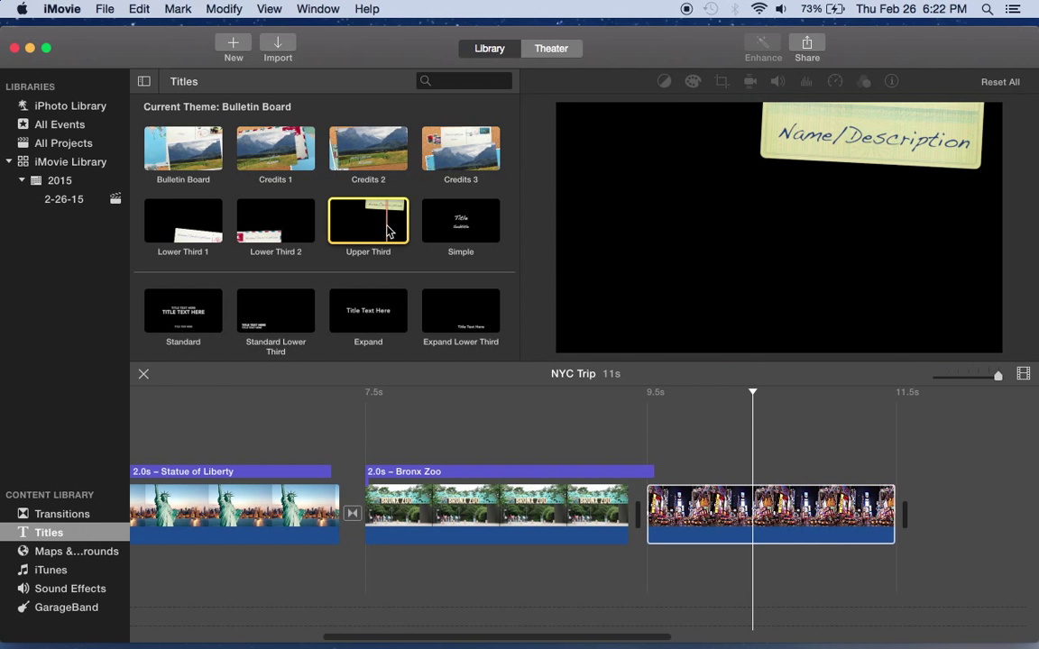
left_click_drag(385, 233, 706, 473)
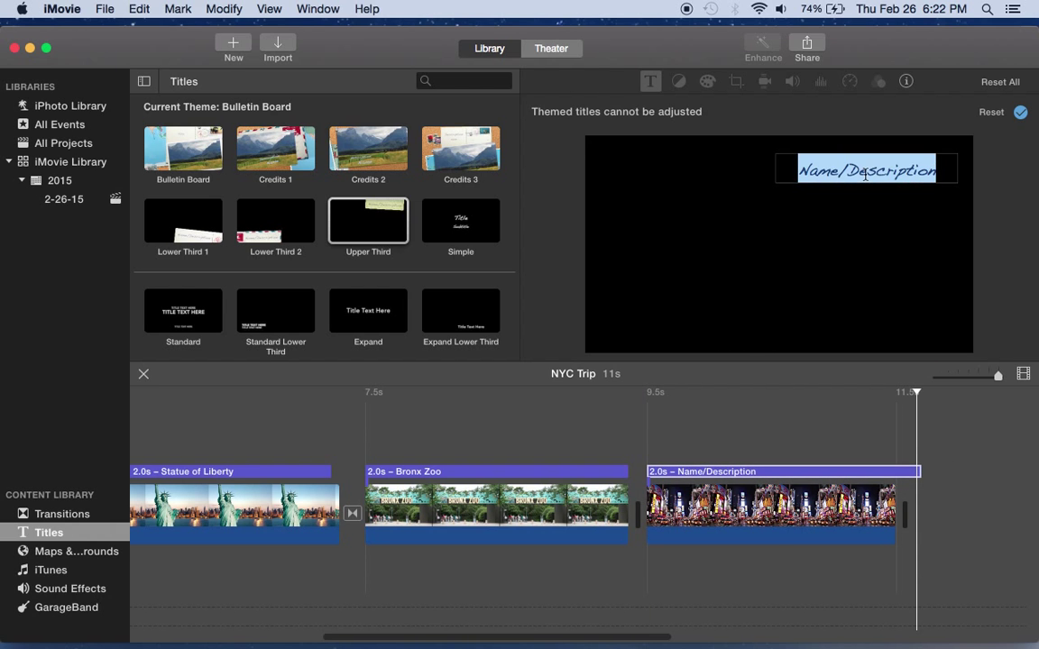
type("Time Square")
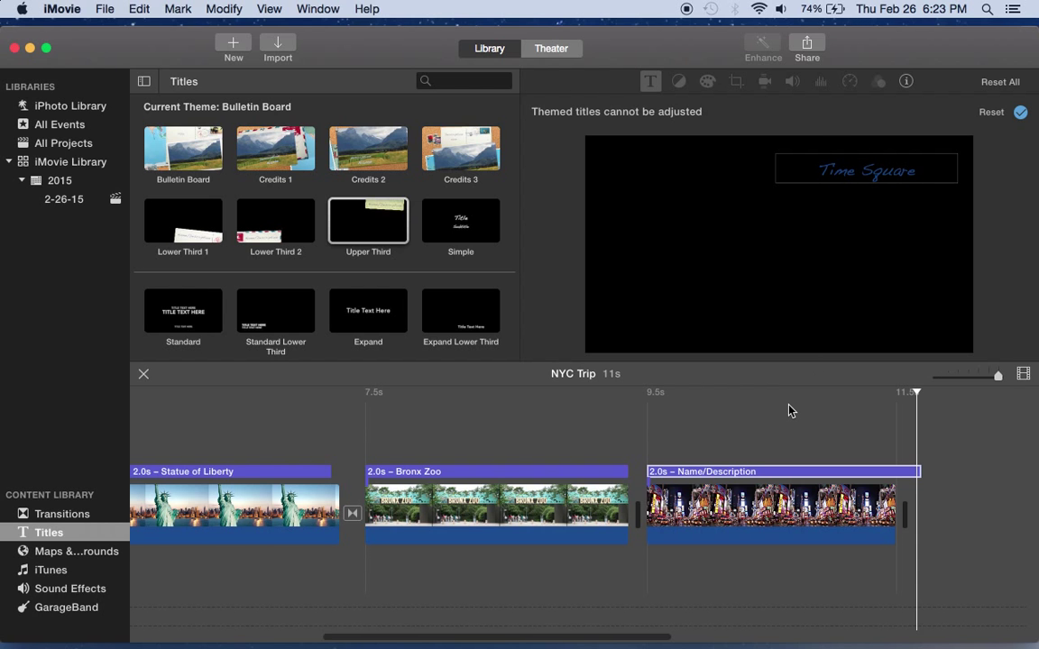
left_click(784, 433)
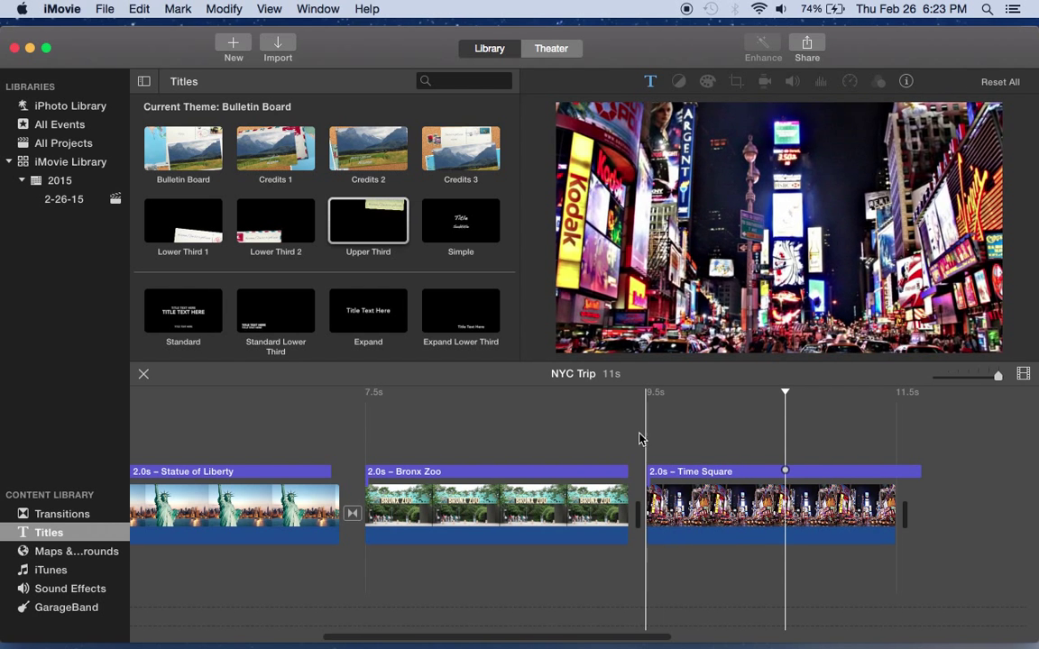
Place the Slide Right transition between the Bronx Zoo and Times Square clips and play back the result.
left_click(597, 433)
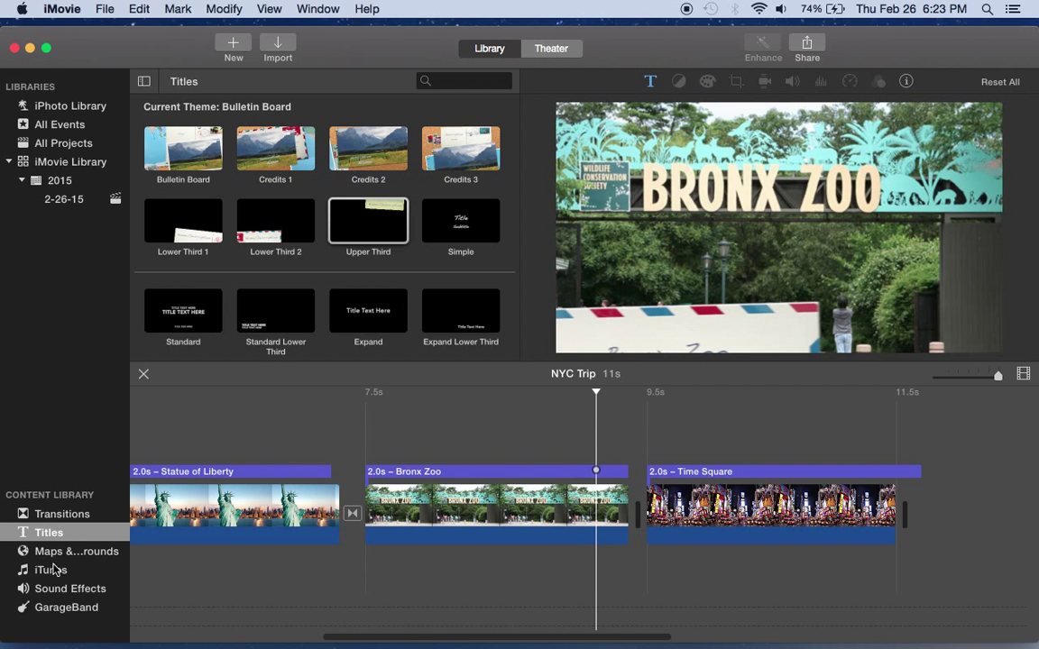
left_click(63, 512)
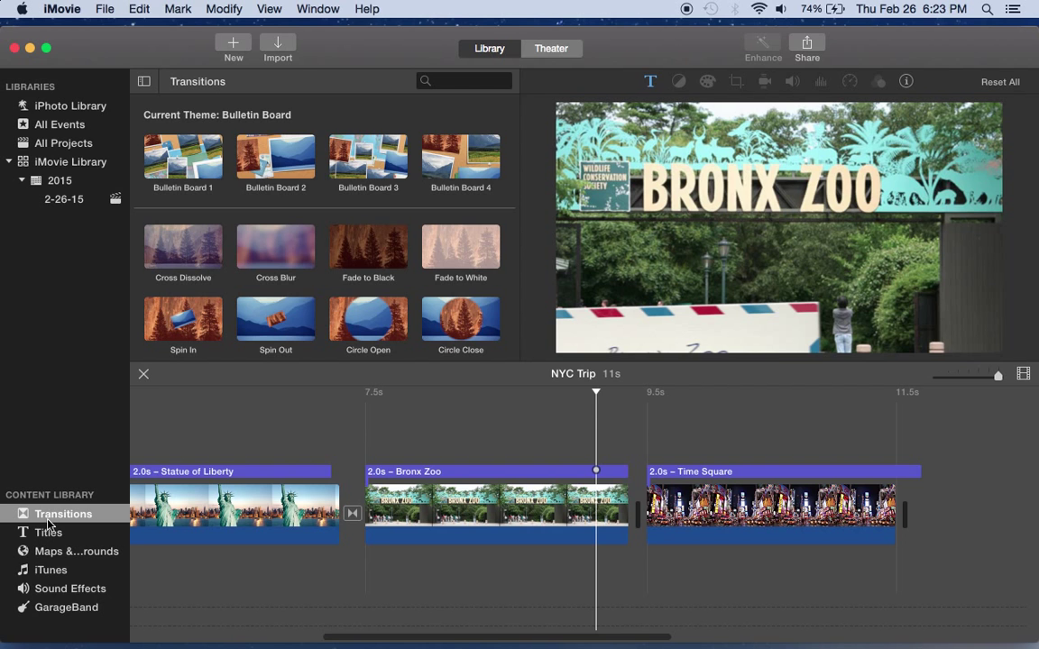
scroll(231, 313, "down", 10)
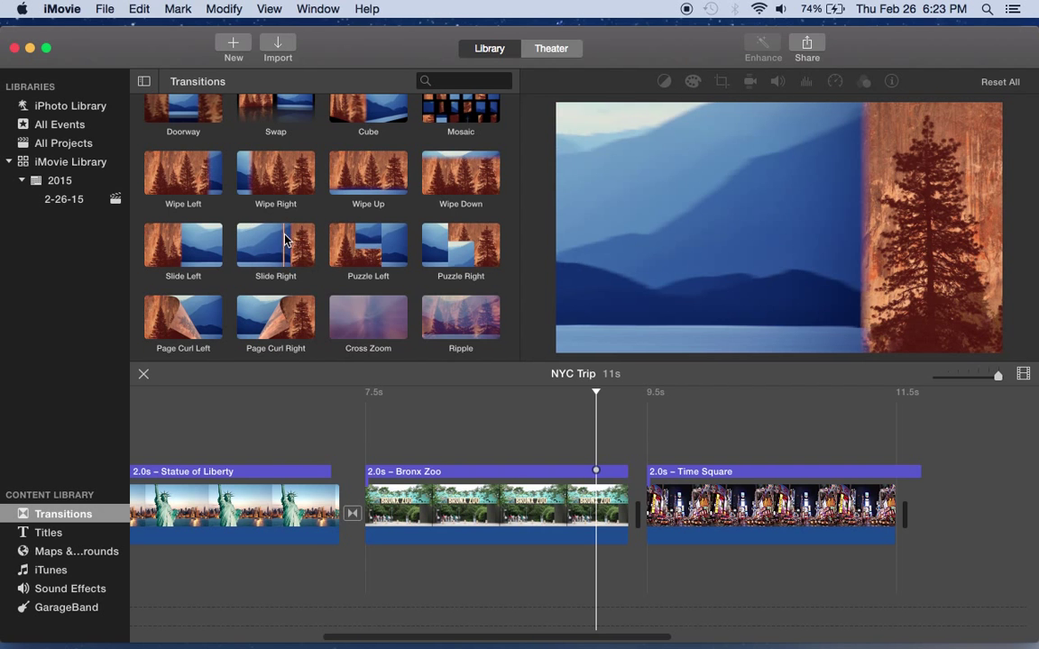
left_click_drag(272, 244, 677, 462)
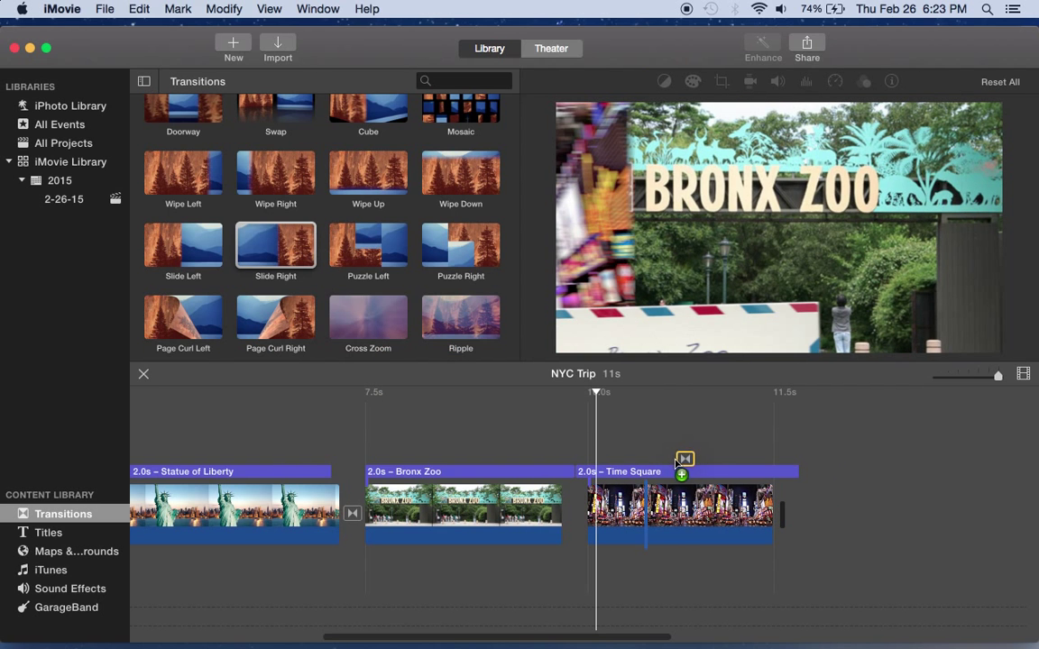
left_click_drag(570, 512, 575, 512)
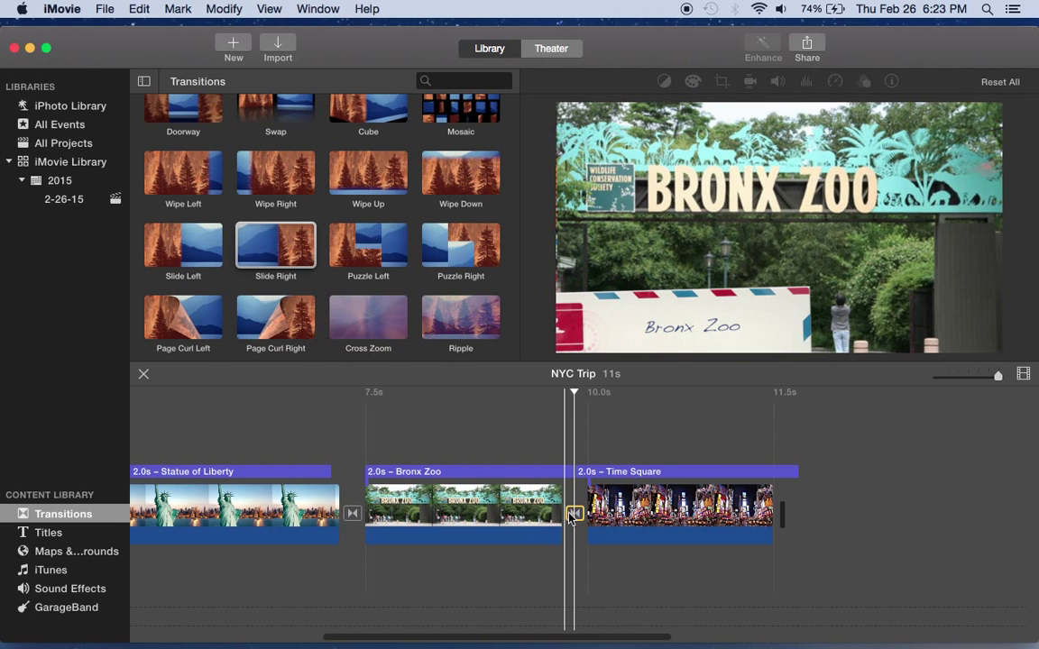
left_click(458, 435)
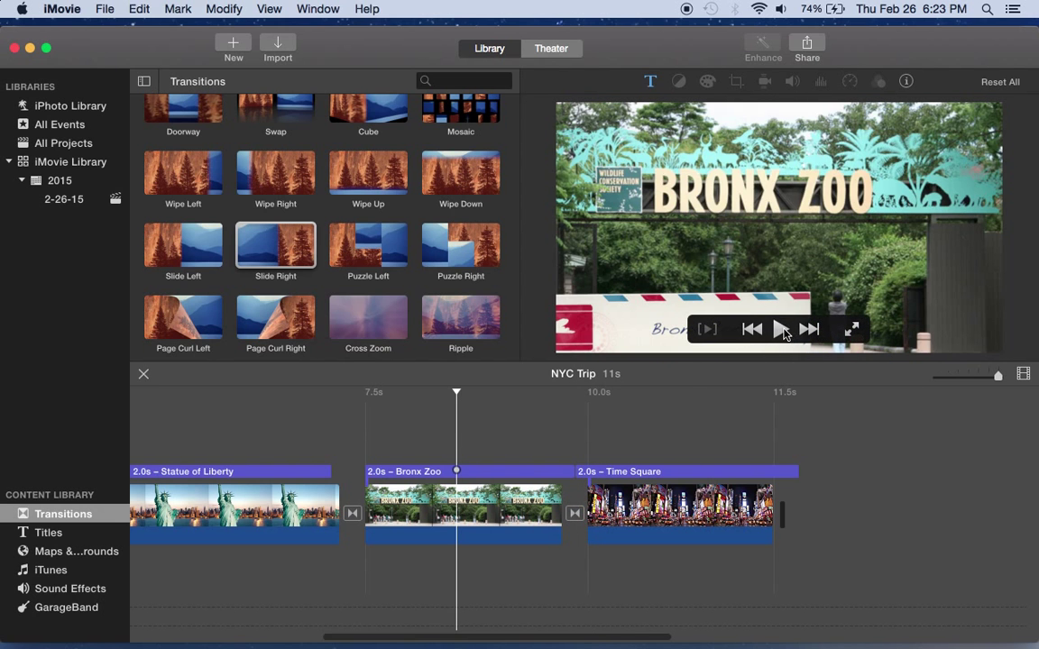
left_click(781, 331)
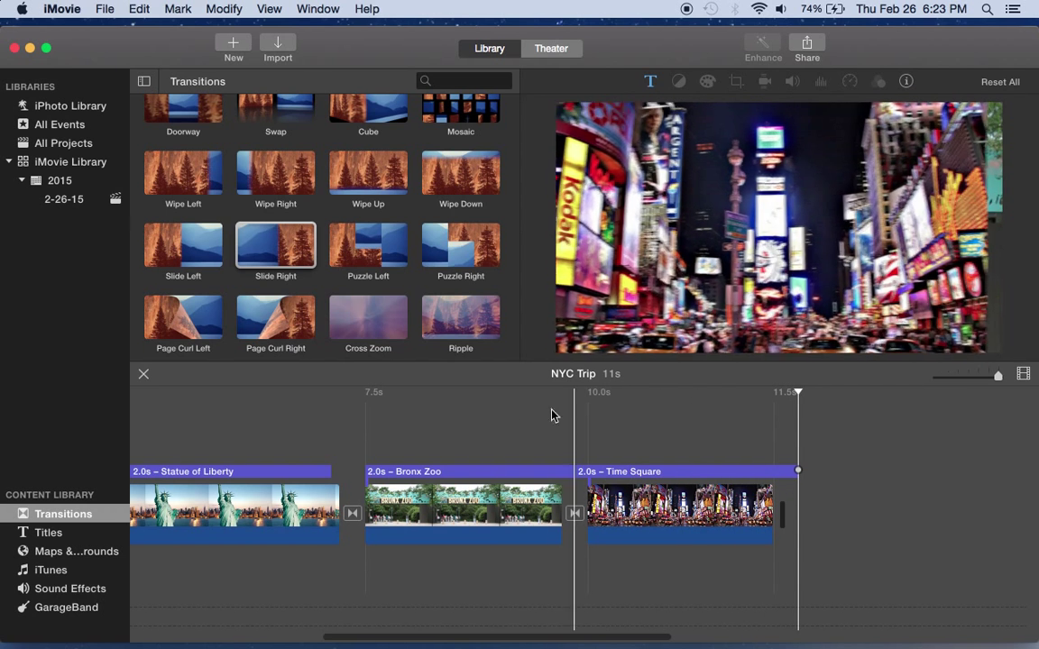
Add the Empire State Building night photo after the Times Square clip and trim it to 2.5 s.
scroll(210, 196, "up", 10)
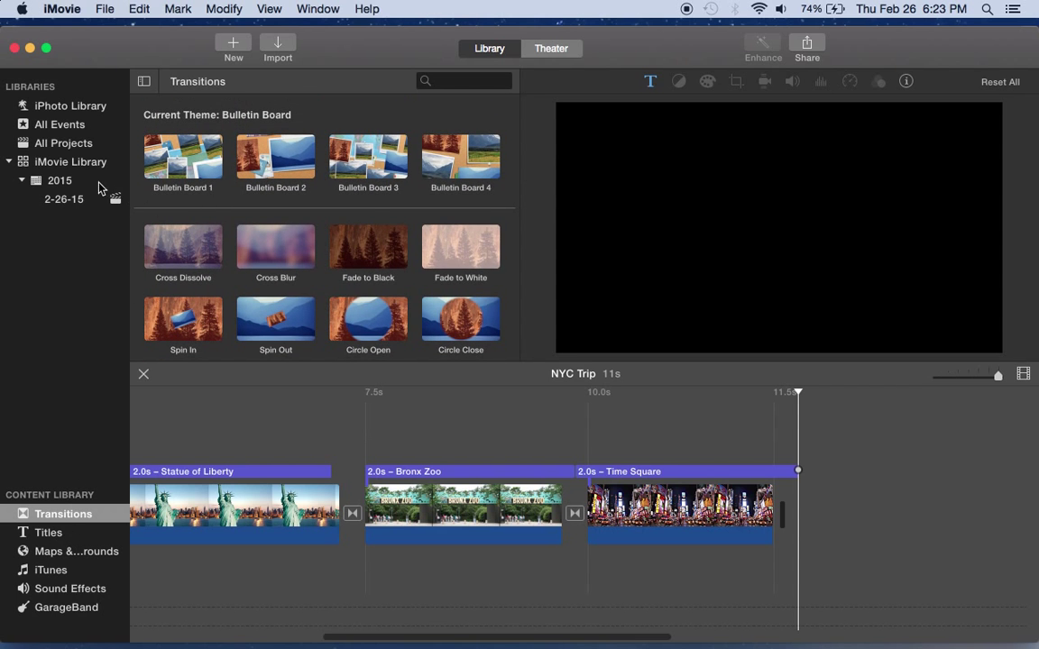
left_click(66, 204)
scroll(393, 232, "down", 5)
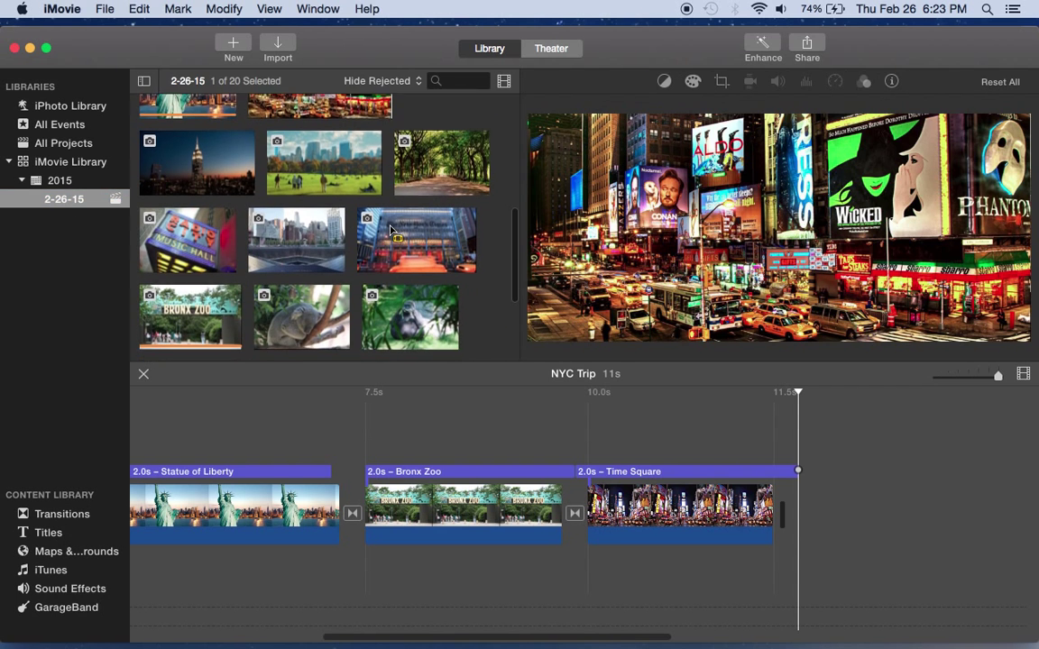
scroll(379, 225, "up", 4)
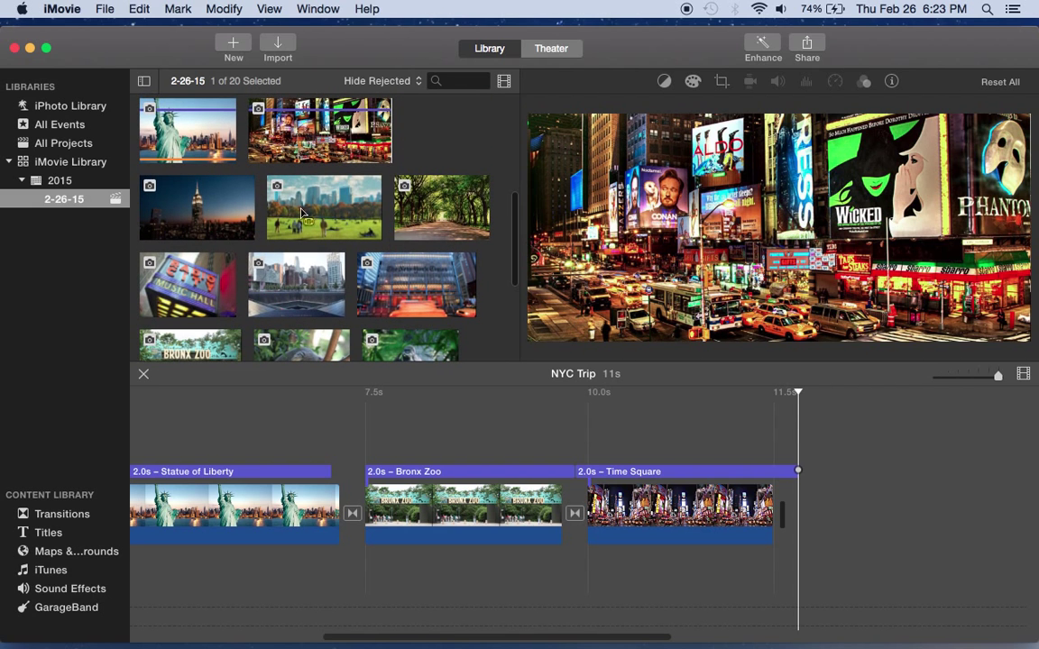
left_click(197, 210)
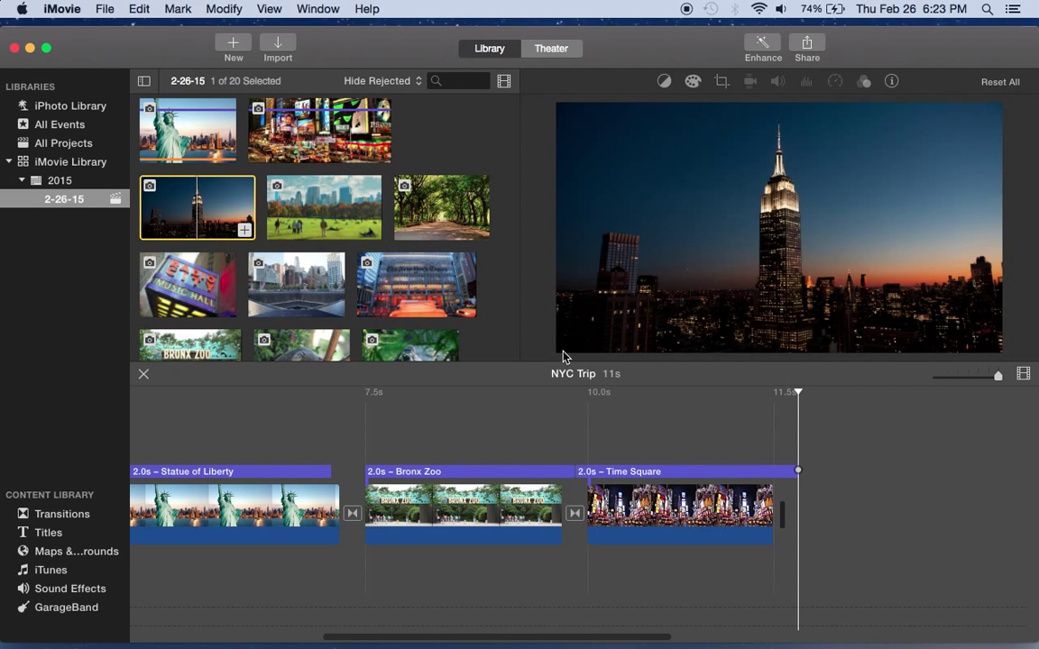
left_click(823, 495)
scroll(419, 267, "up", 3)
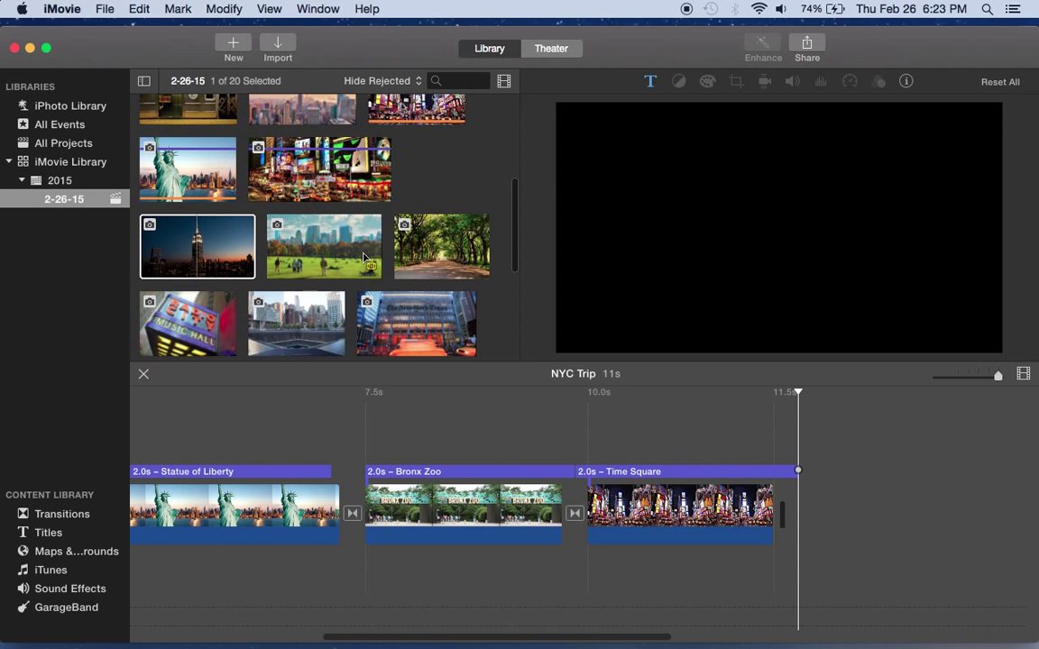
left_click_drag(217, 250, 792, 506)
scroll(779, 431, "right", 5)
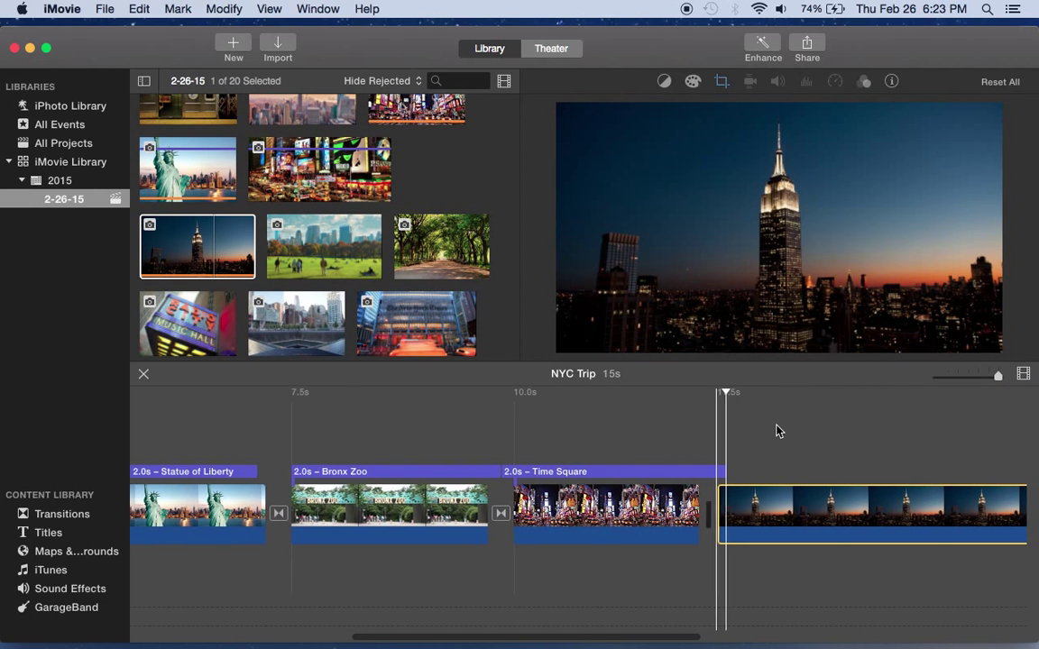
scroll(779, 431, "right", 3)
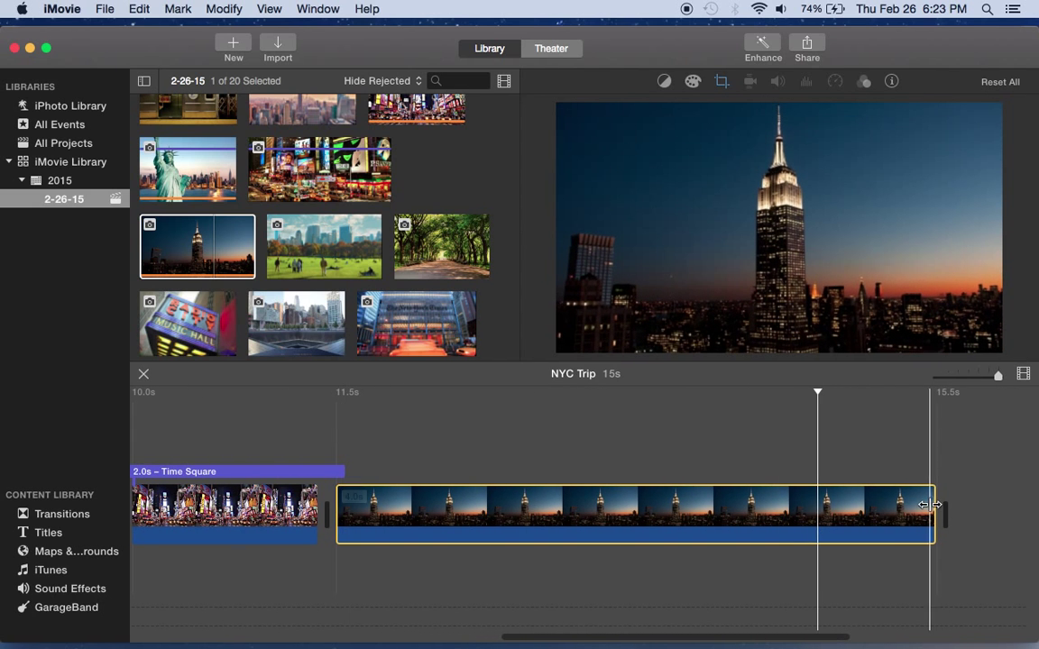
left_click_drag(938, 513, 708, 525)
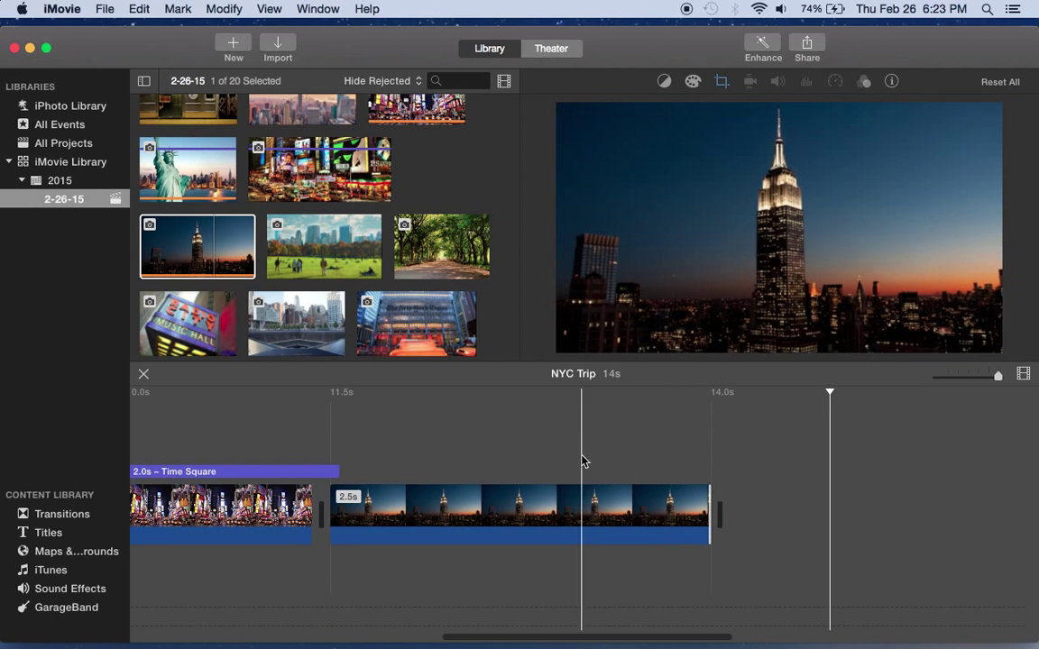
Add a 2.5 s Credits 3 title over the Empire State Building clip, reading "We'll be back!" with the family's name beneath.
left_click(332, 451)
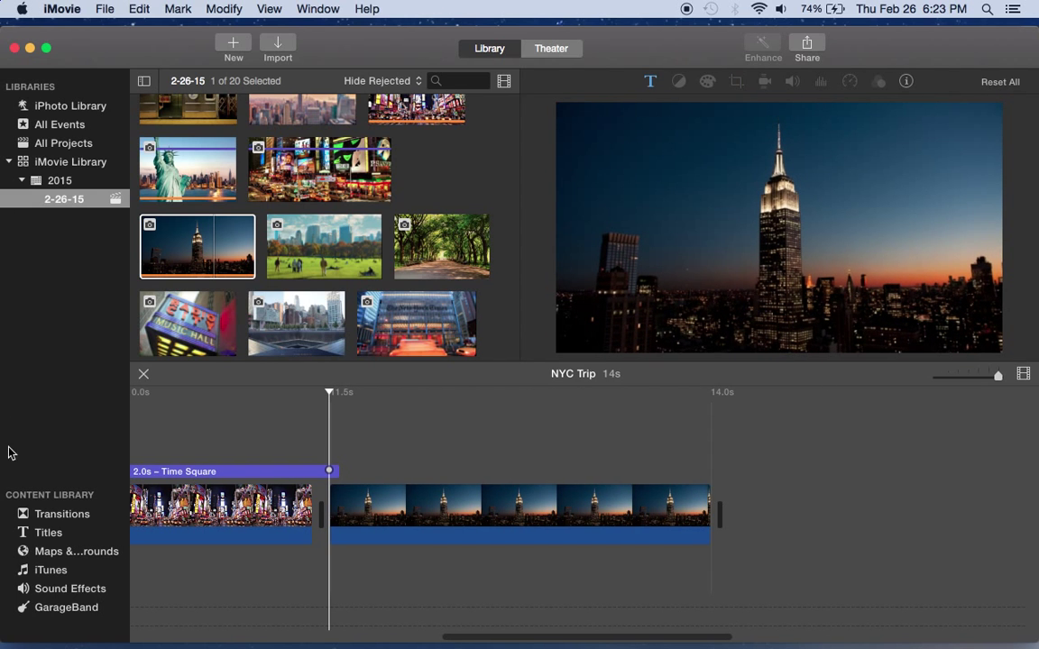
left_click(54, 538)
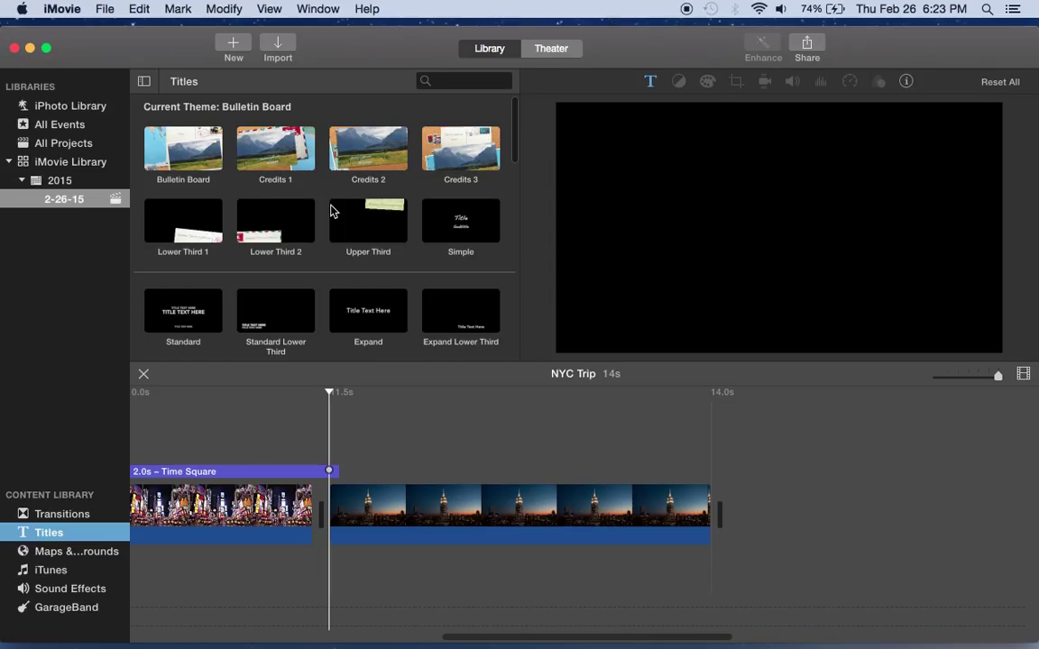
scroll(440, 138, "up", 1)
left_click(458, 162)
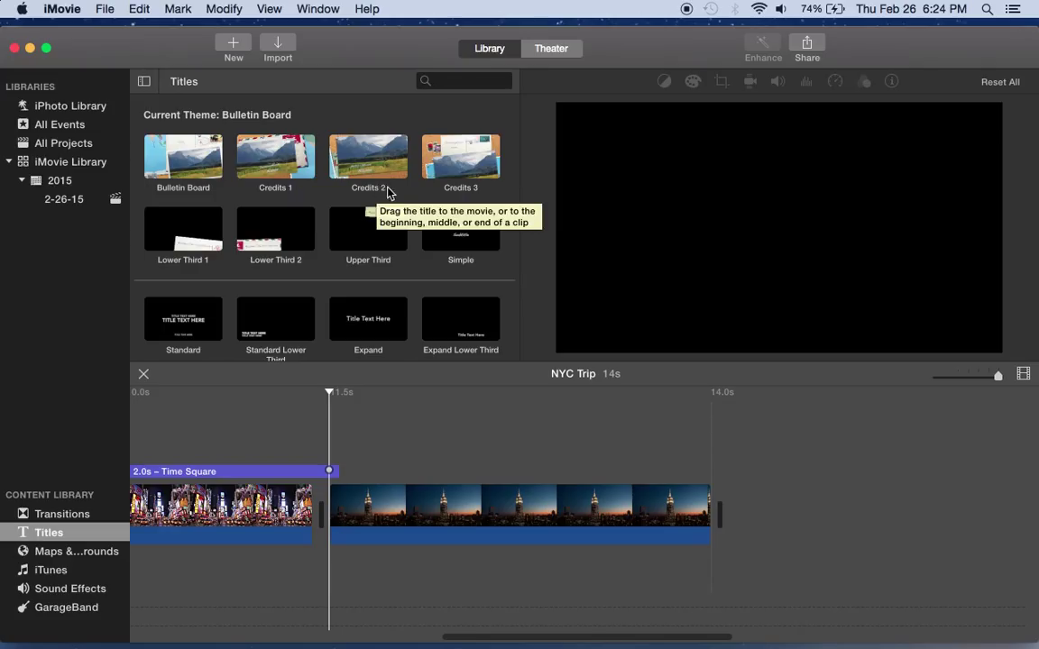
left_click_drag(471, 162, 339, 474)
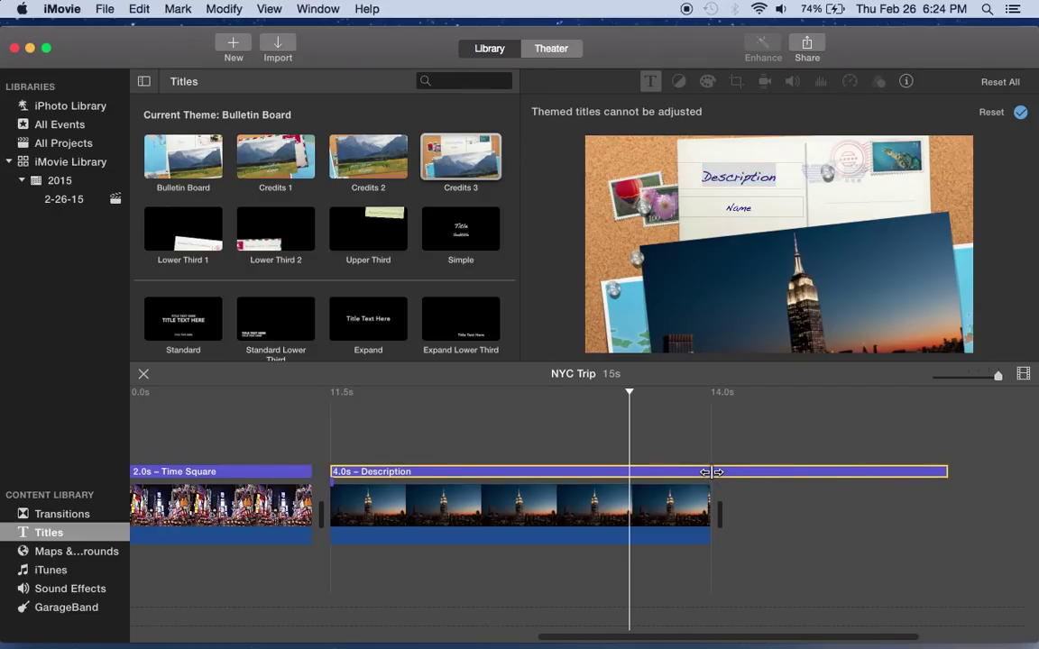
left_click_drag(944, 471, 718, 481)
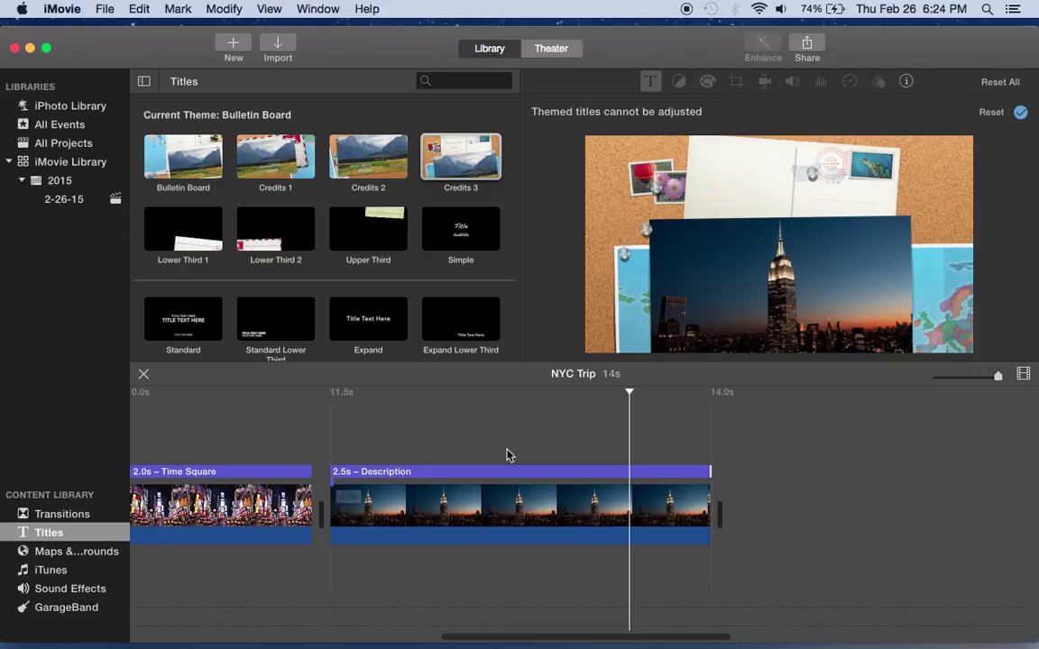
left_click(413, 471)
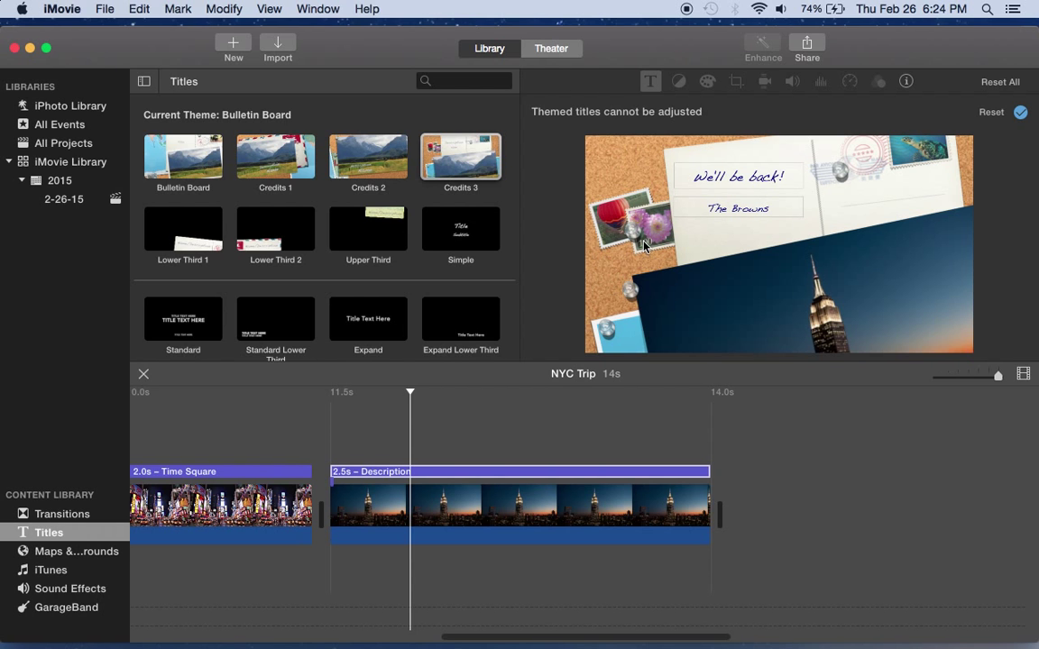
left_click(499, 431)
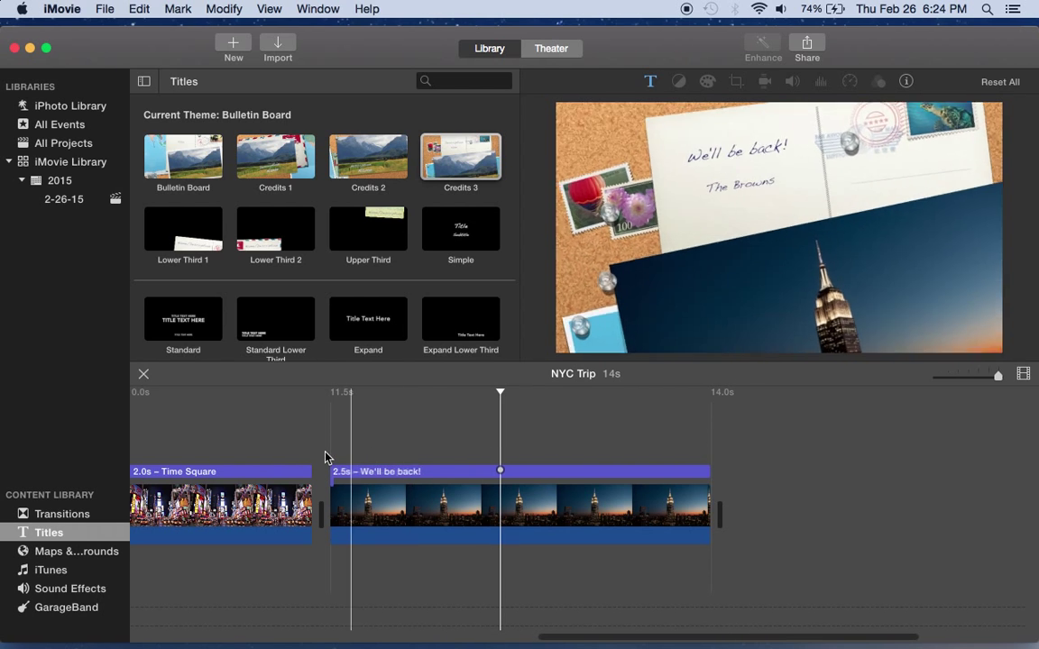
Place the Cross Blur transition between the Times Square and Empire State Building clips and play back the result.
left_click(68, 514)
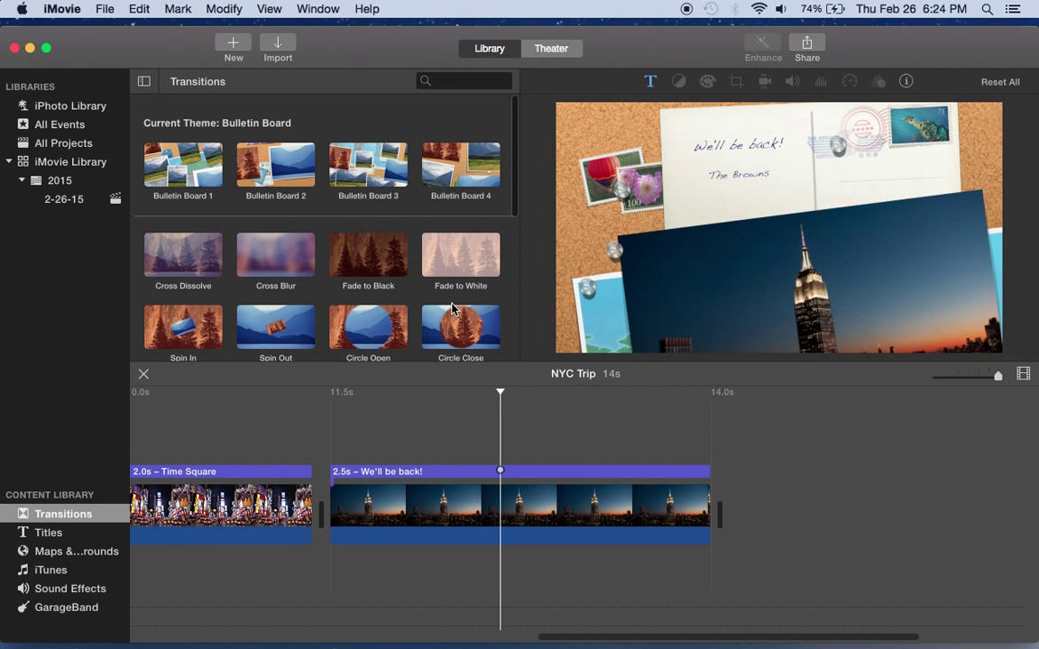
left_click_drag(268, 245, 262, 513)
left_click(202, 515)
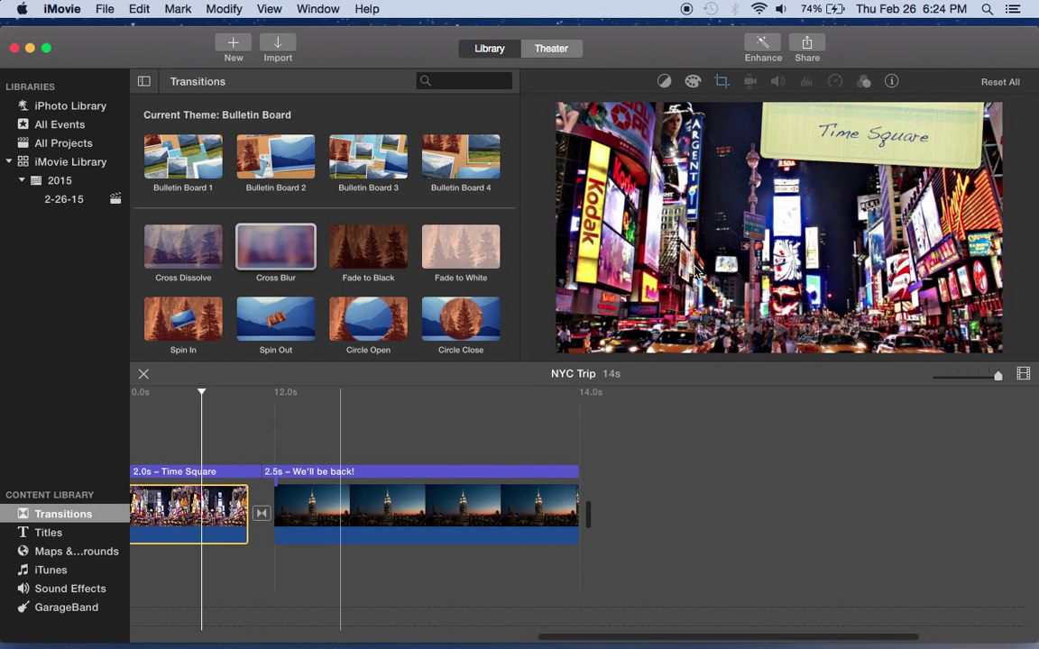
left_click(781, 330)
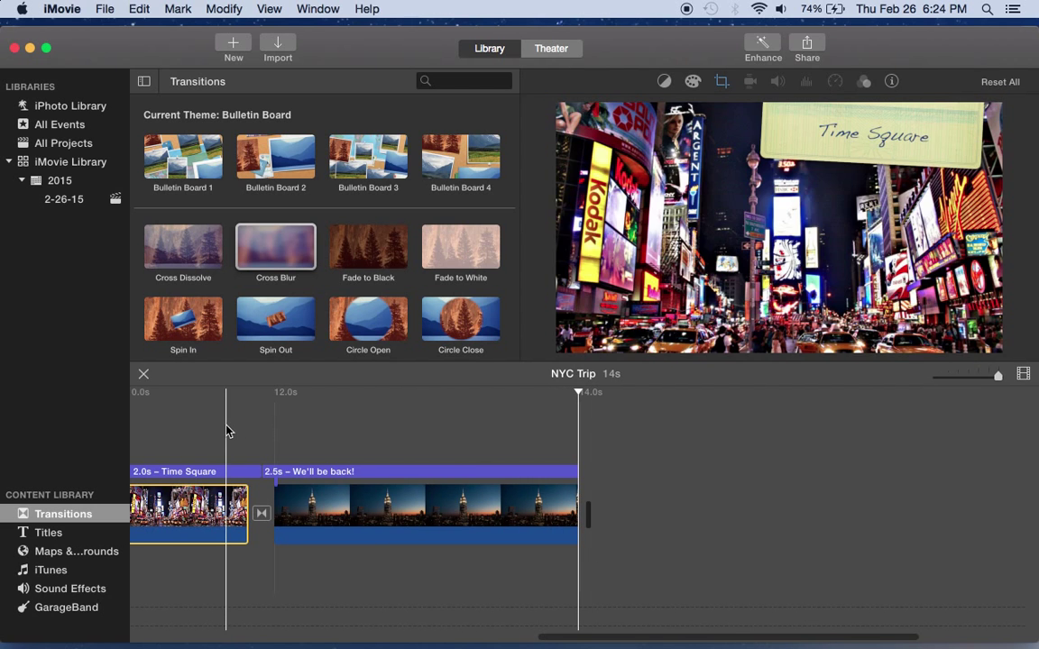
Add "Theme from New York, New York" by Frank Sinatra as background music starting at the 1.0 s mark.
scroll(225, 431, "left", 15)
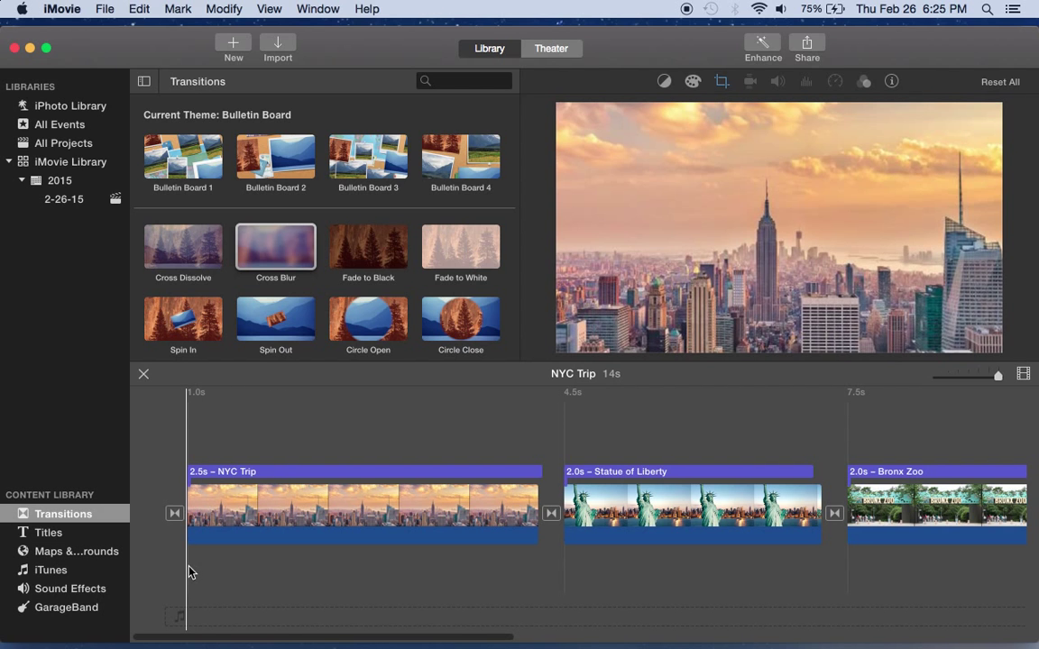
left_click(52, 570)
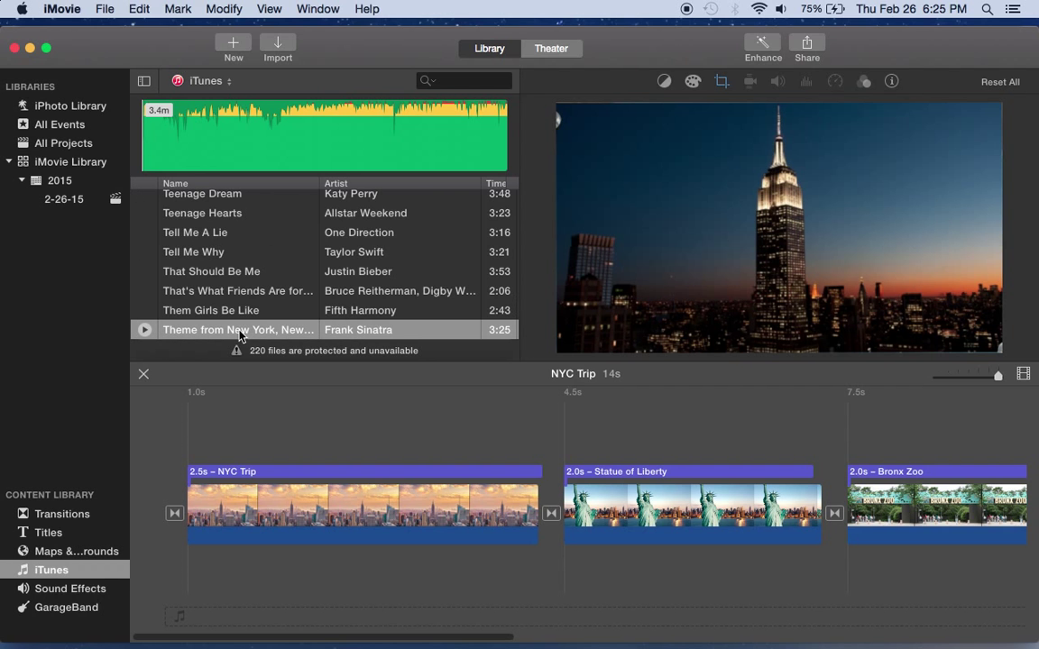
left_click_drag(262, 449, 189, 614)
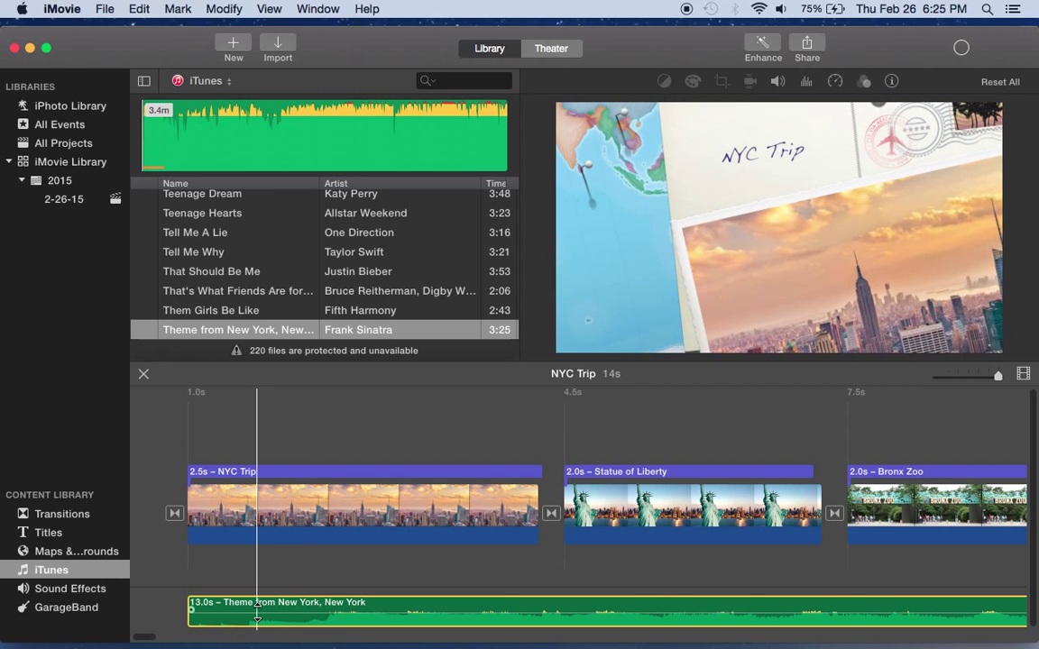
Play the movie from the opening skyline clip with its music and review the timeline through to the end.
left_click(186, 575)
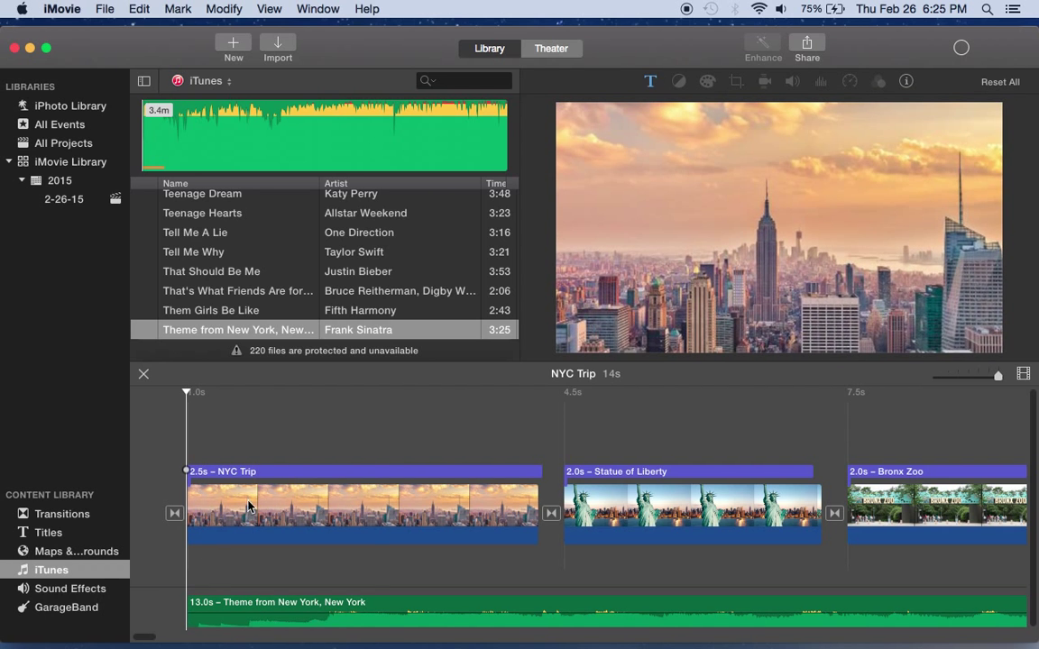
mouse_move(819, 314)
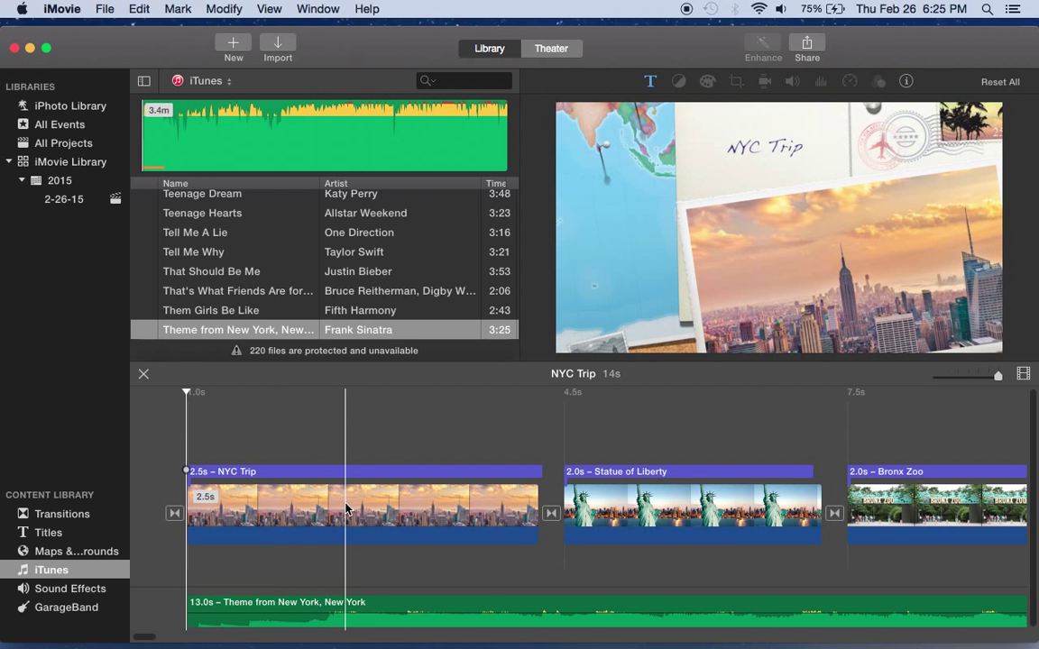
scroll(345, 510, "right", 10)
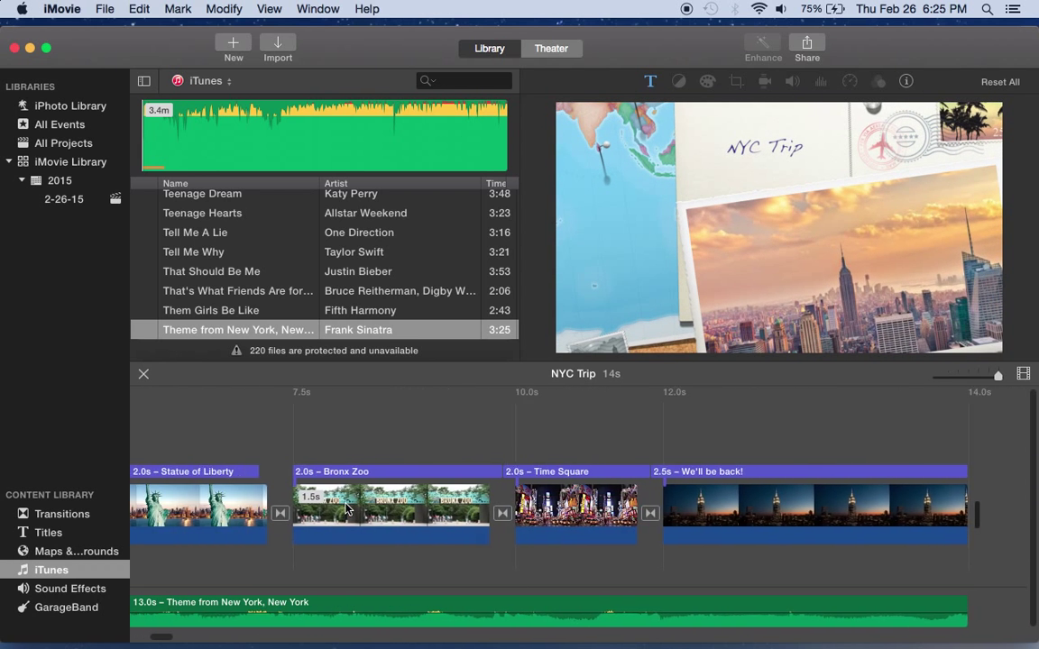
scroll(346, 509, "left", 10)
Inspect the Ken Burns crop framing of the opening skyline clip and close it without changes.
left_click(281, 512)
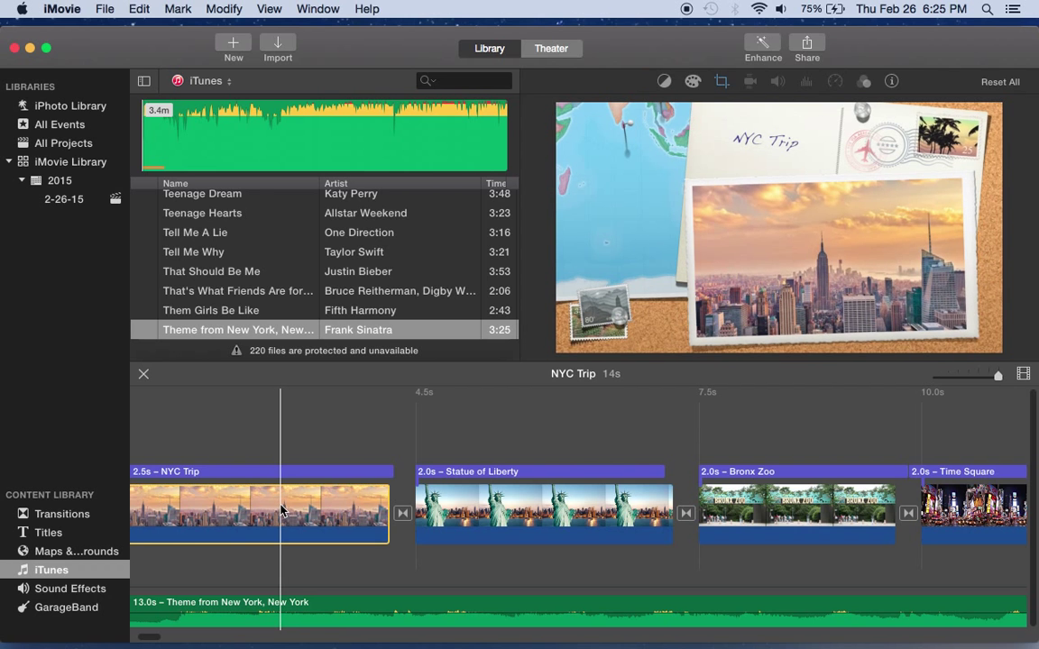
left_click(722, 81)
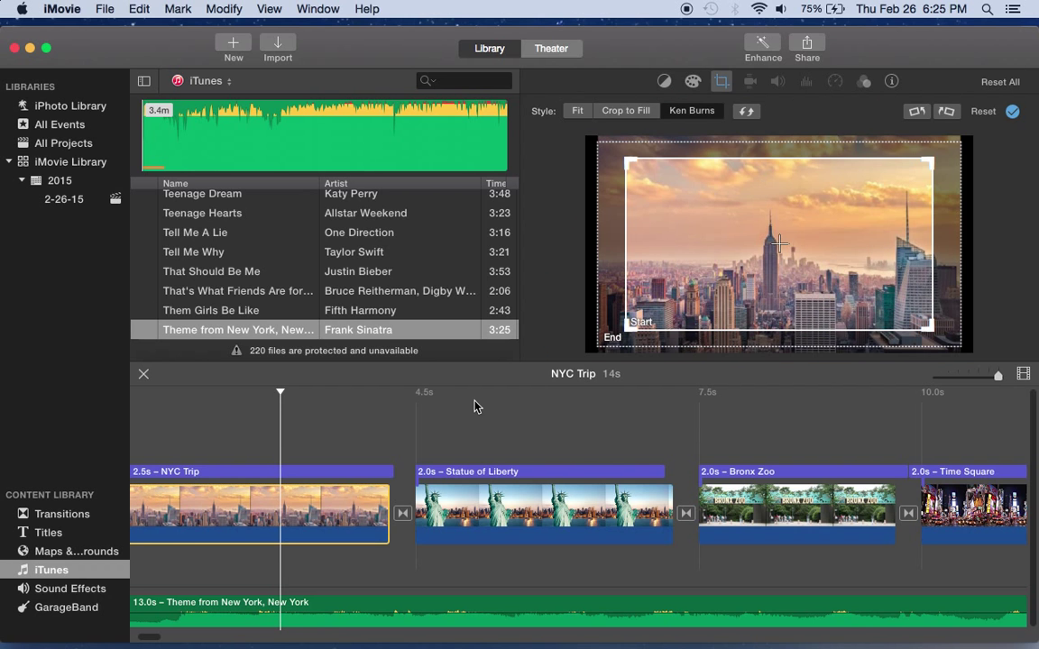
left_click_drag(302, 422, 262, 422)
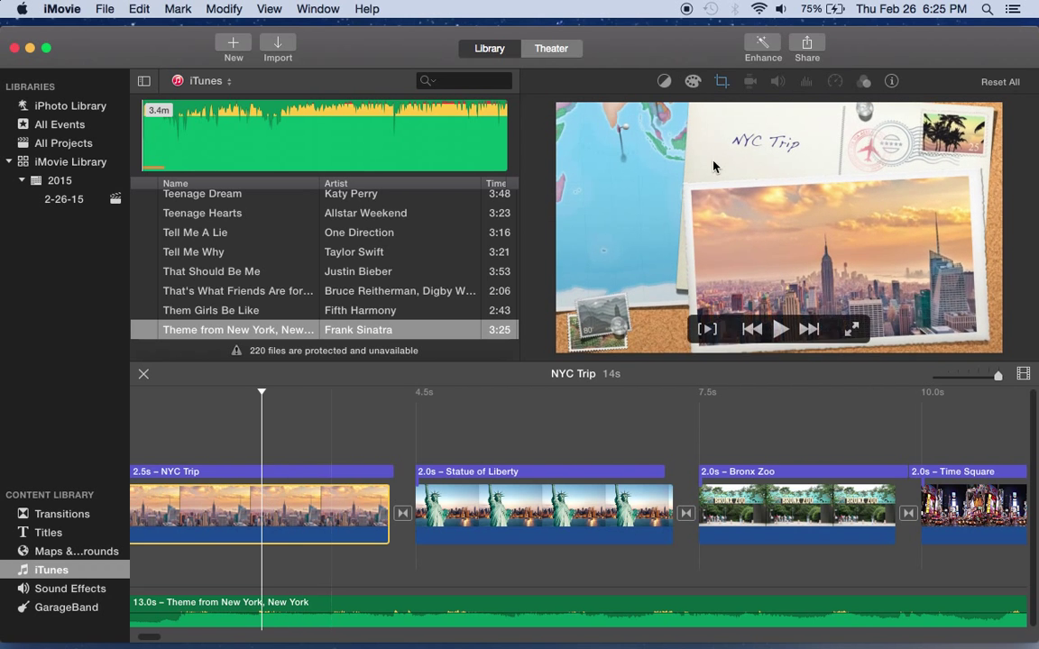
Apply the Black & White video effect to the Statue of Liberty clip.
left_click(864, 83)
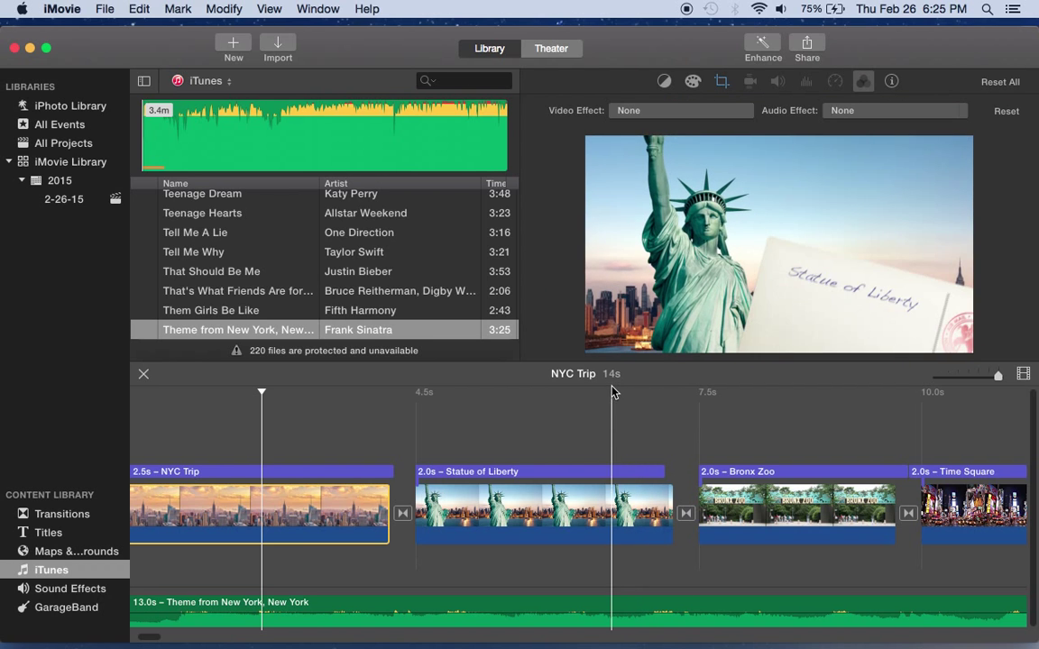
left_click(569, 514)
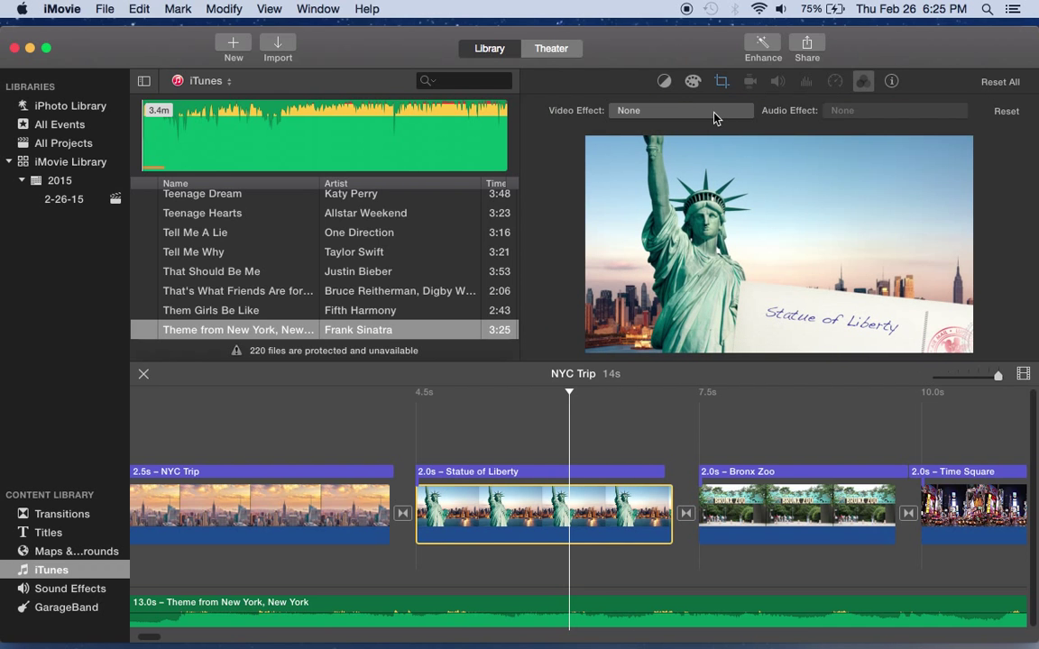
left_click(714, 112)
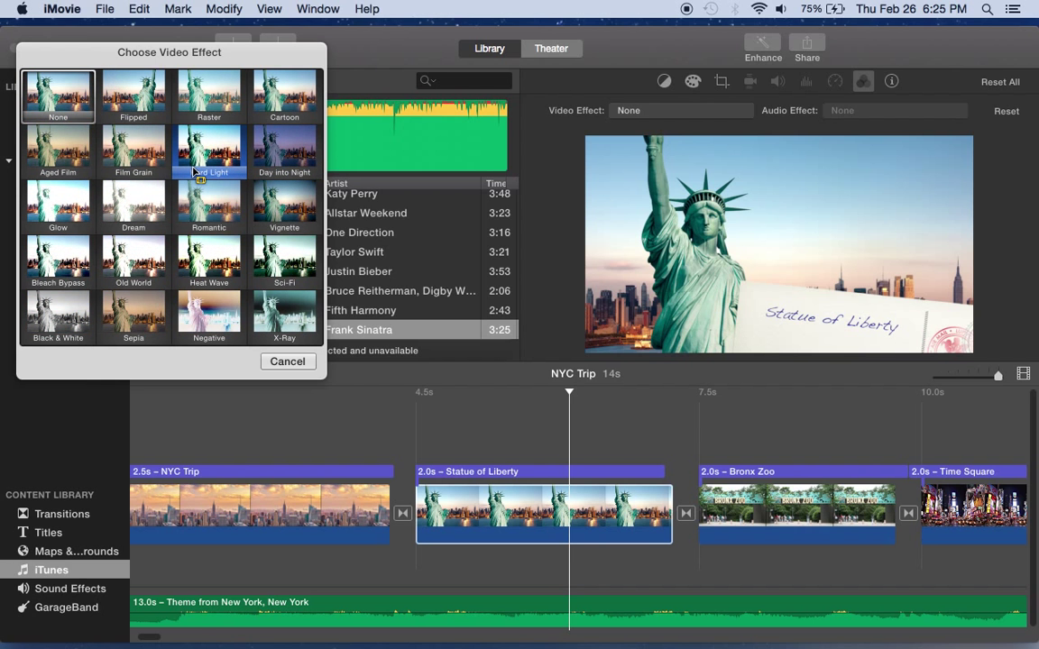
left_click(63, 317)
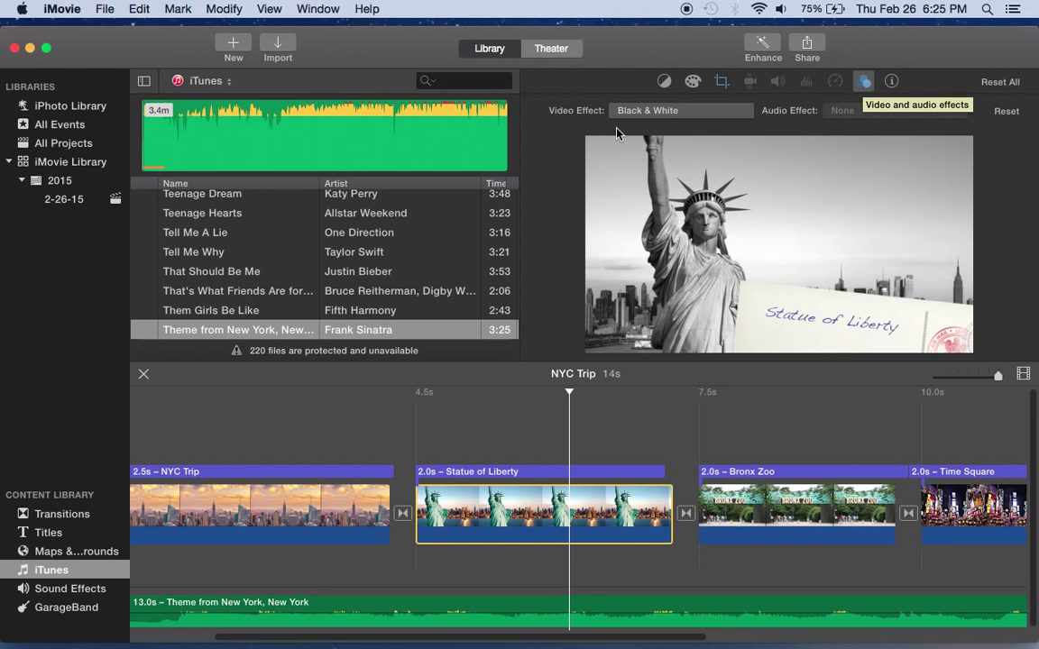
left_click(649, 112)
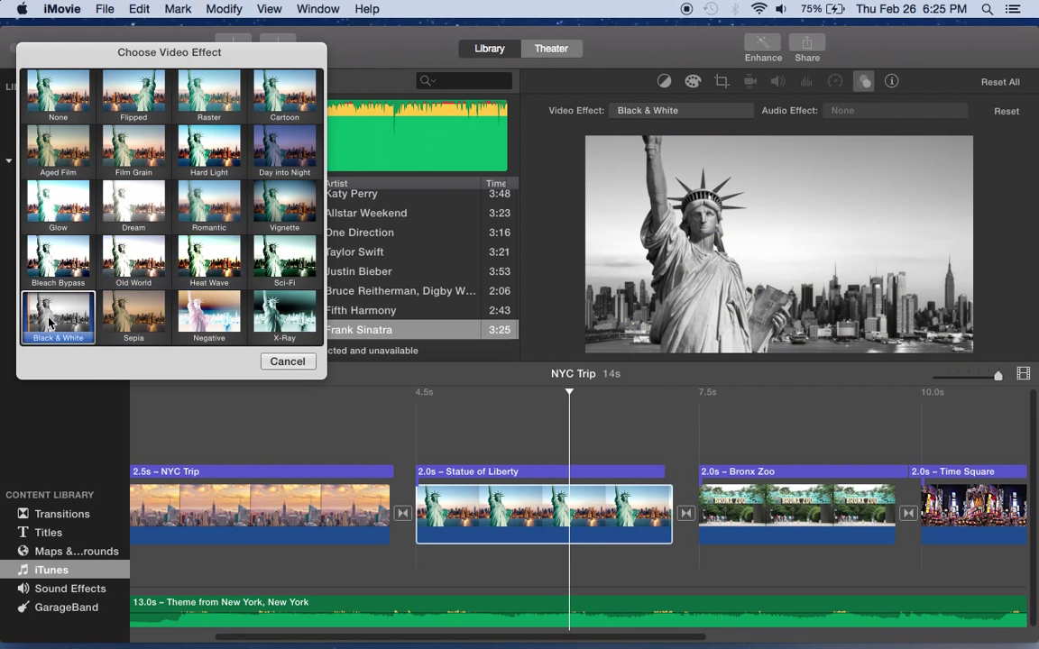
left_click(71, 332)
Play back the movie through the Statue of Liberty clip and return to the start of the opening clip.
left_click(326, 471)
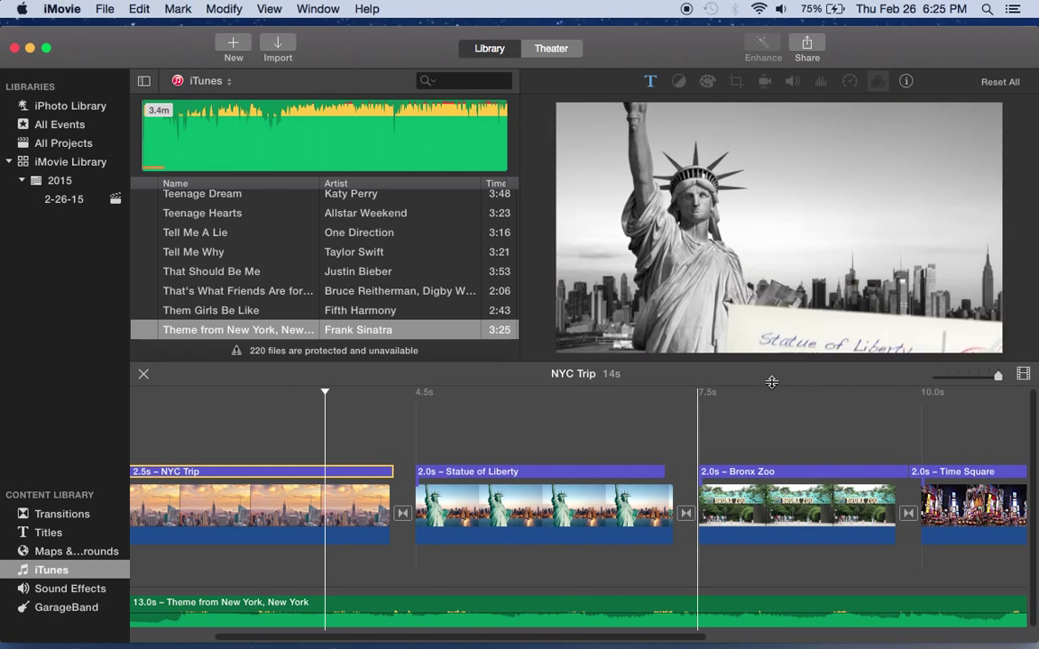
left_click(781, 330)
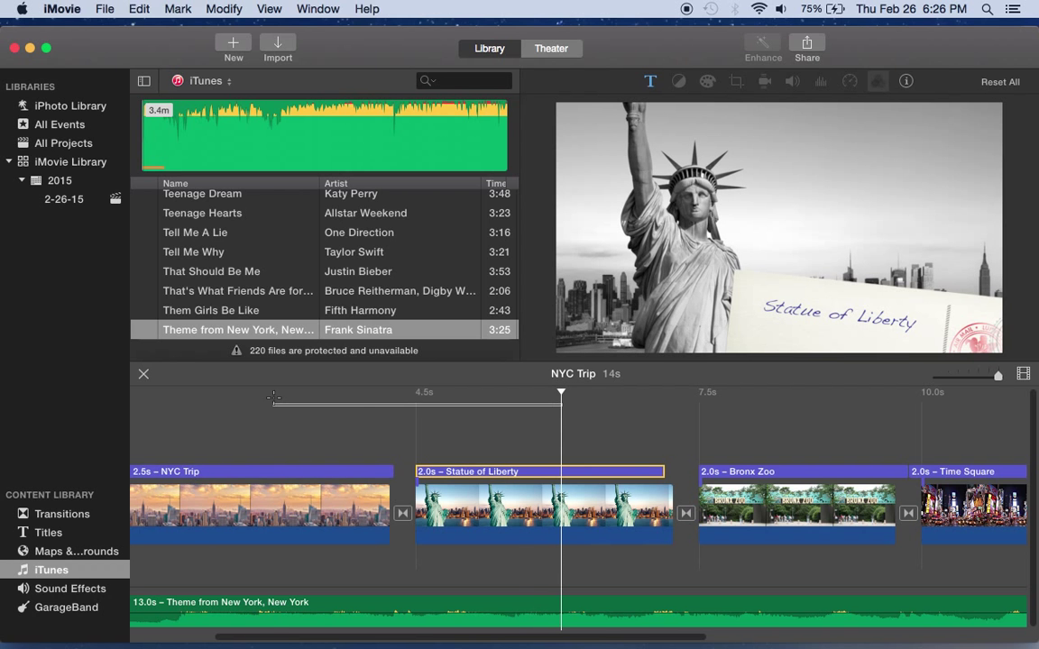
left_click(150, 433)
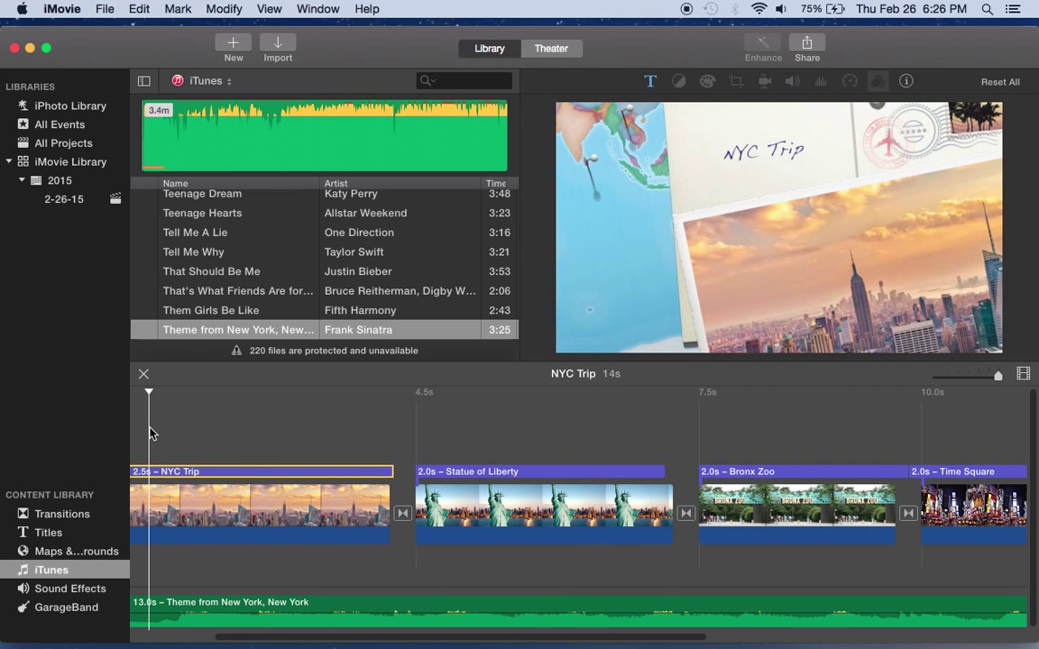
key("super+equal")
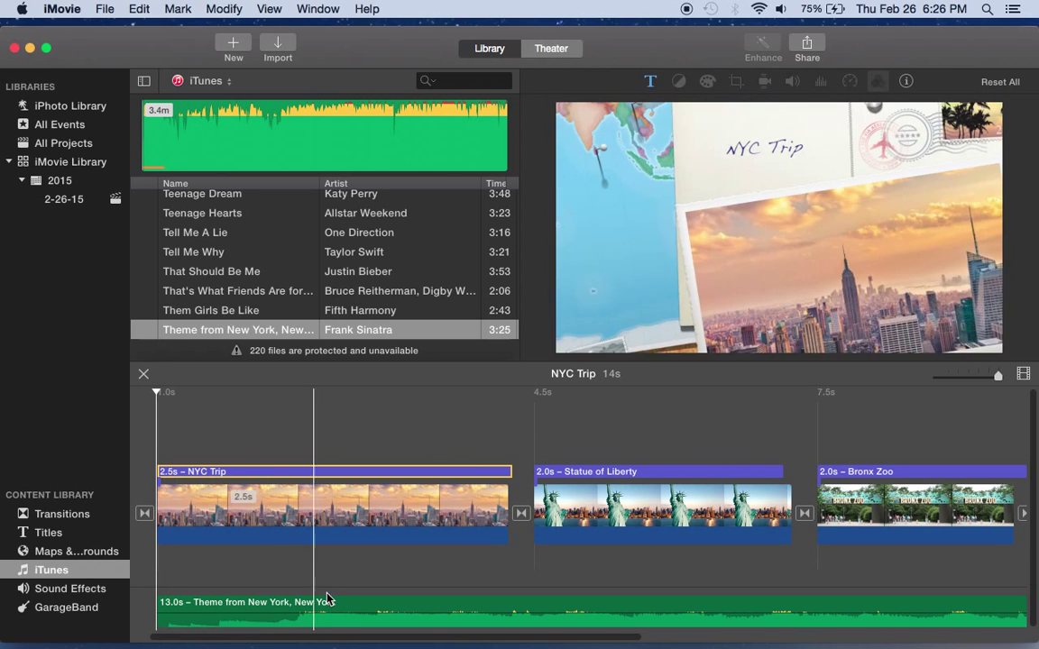
Lower the background music's volume to 40% and play the movie from the opening clip.
left_click(252, 611)
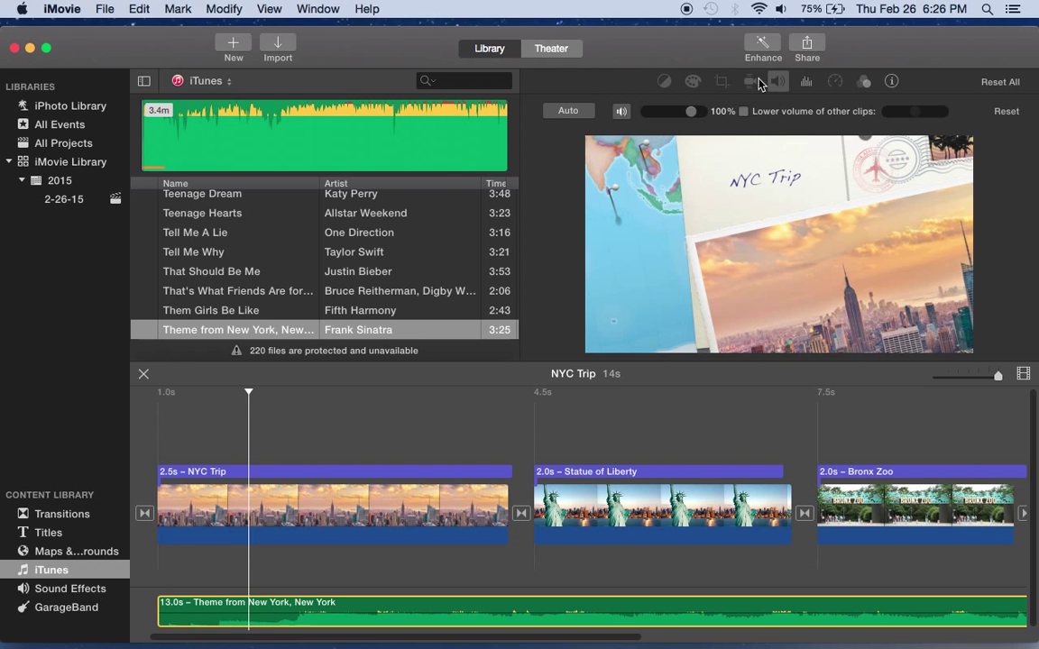
left_click_drag(692, 115, 671, 118)
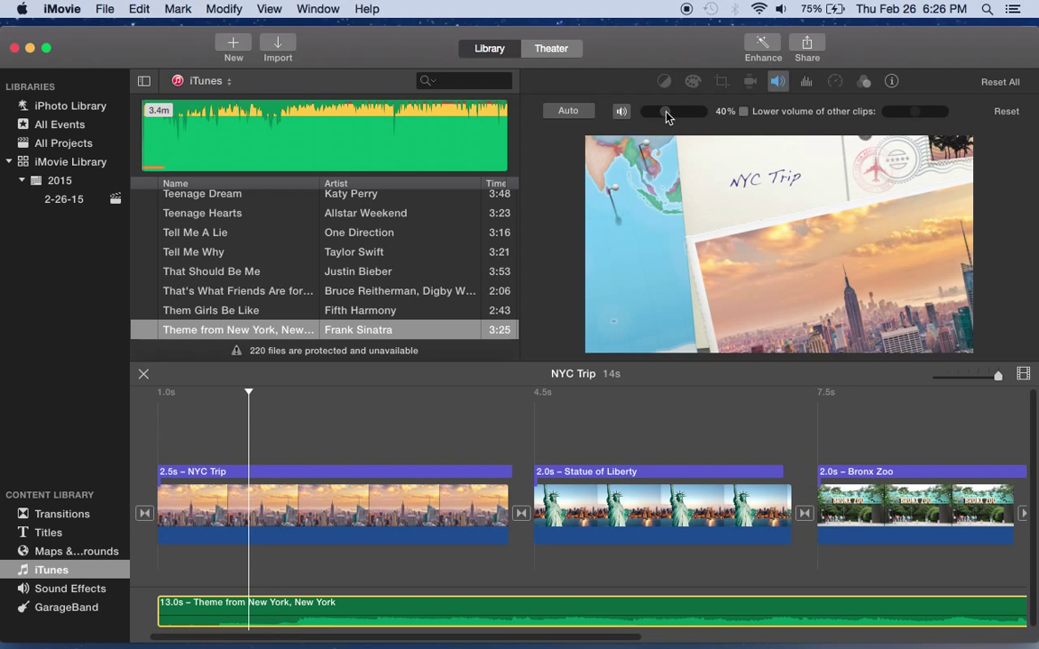
left_click(159, 426)
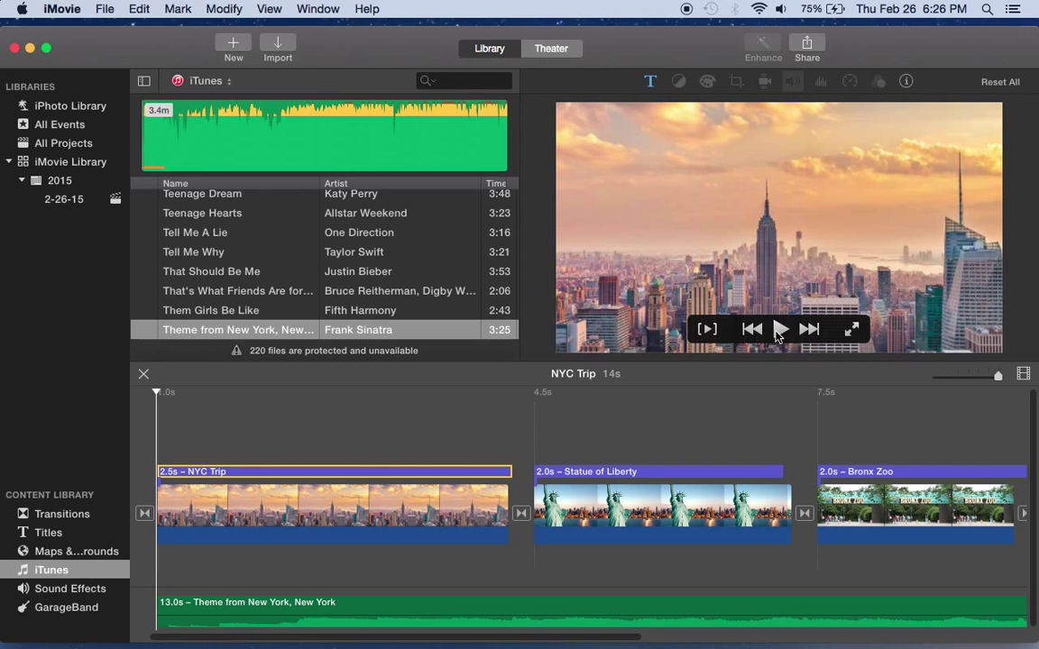
left_click(779, 330)
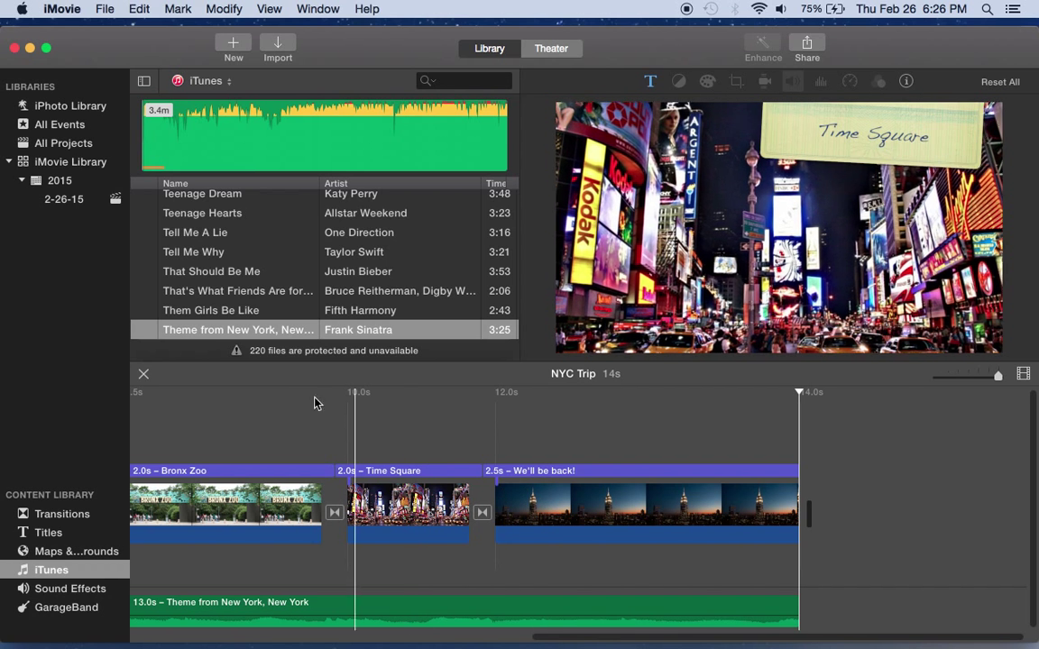
Show the 2-26-15 event's photos from the beginning and review the movie's earlier clips in the timeline.
left_click(61, 208)
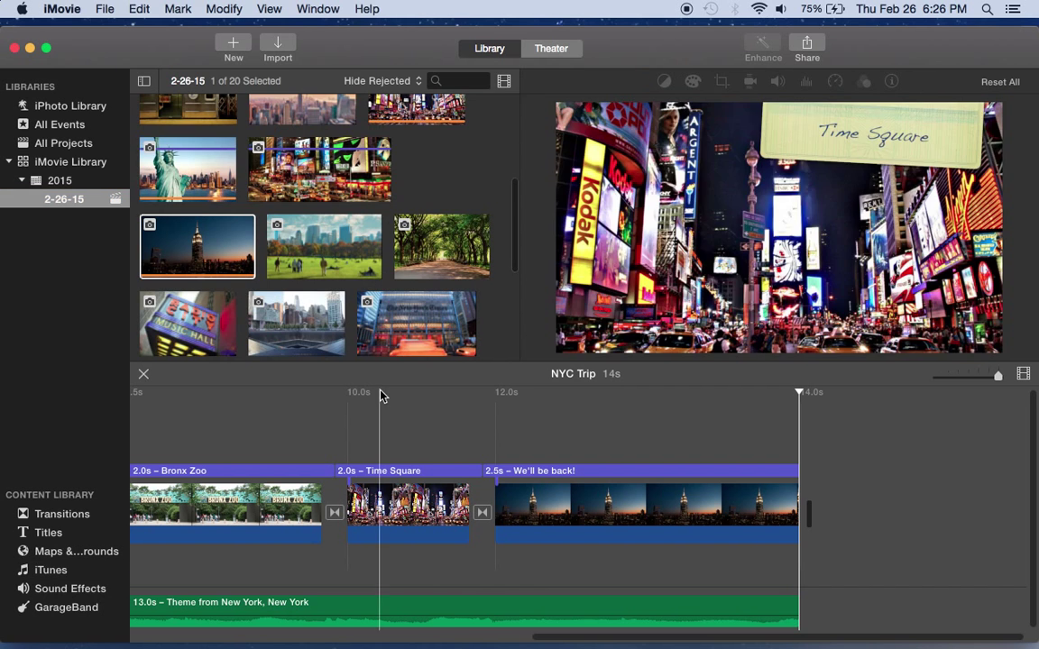
scroll(469, 317, "up", 3)
scroll(469, 317, "up", 2)
left_click_drag(469, 317, 362, 487)
scroll(362, 487, "left", 6)
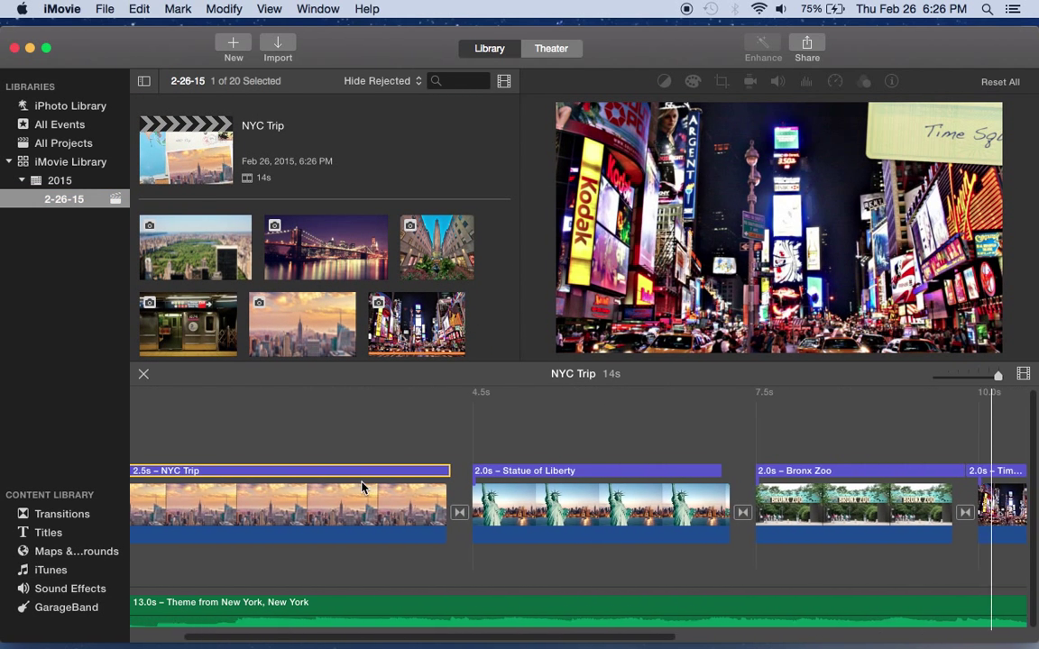